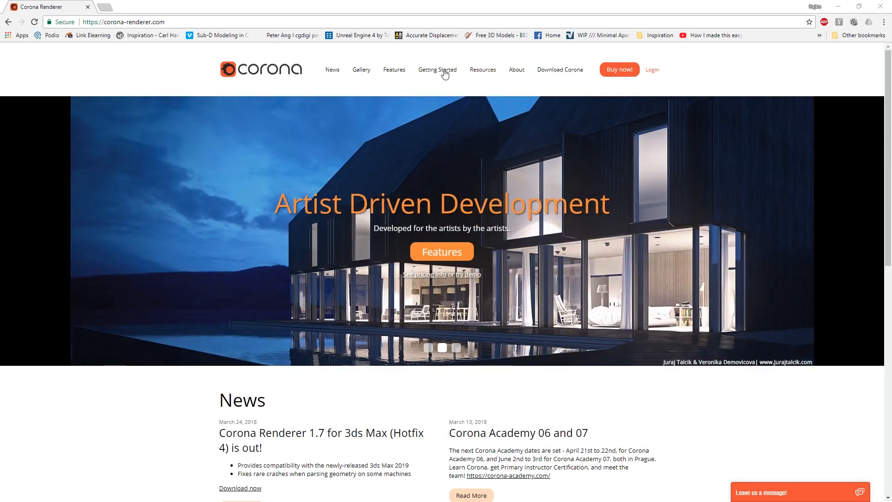
# Look over the Corona Renderer homepage and open the Download Corona page.
pyautogui.scroll(-6, 422, 120)
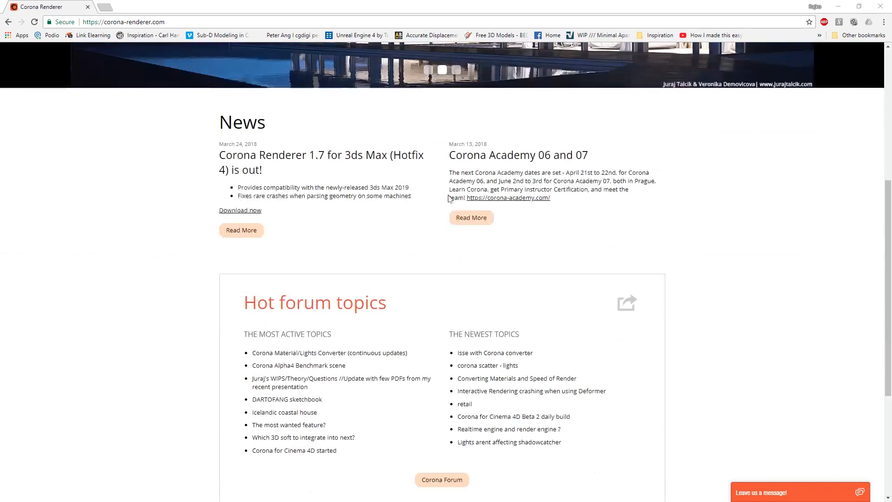
pyautogui.scroll(6, 393, 342)
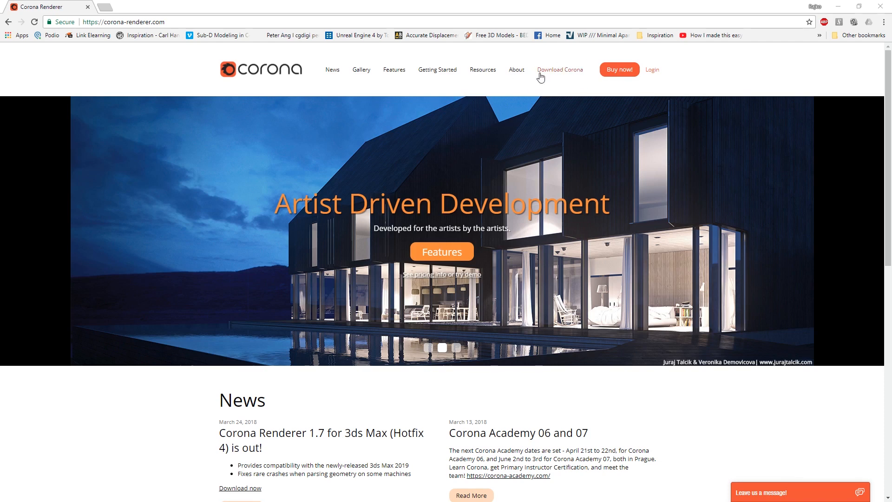
pyautogui.click(570, 75)
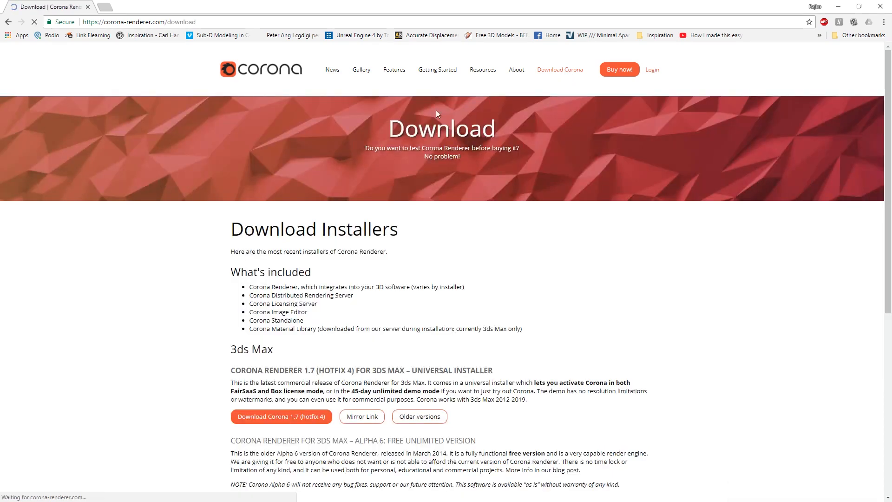
# Examine the available installers on the download page, including the 3ds Max versions and the Cinema 4D Beta 1 section.
pyautogui.scroll(-1, 511, 250)
pyautogui.scroll(-1, 511, 250)
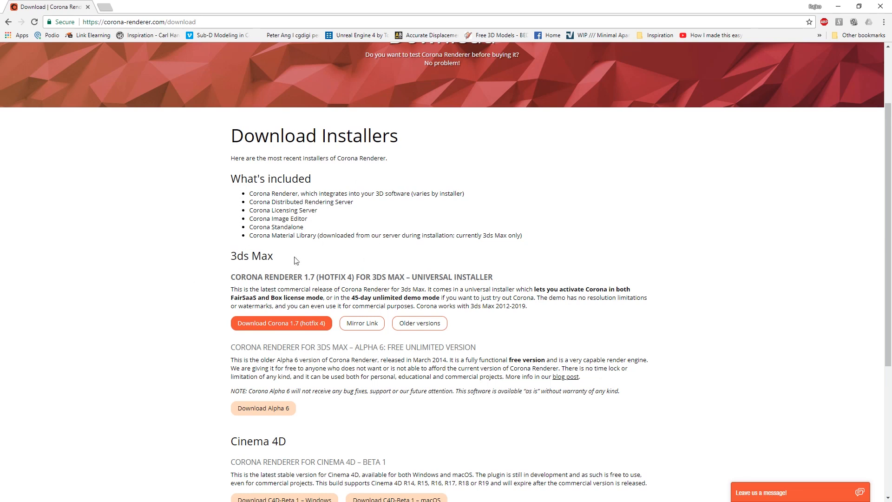
pyautogui.scroll(-1, 297, 260)
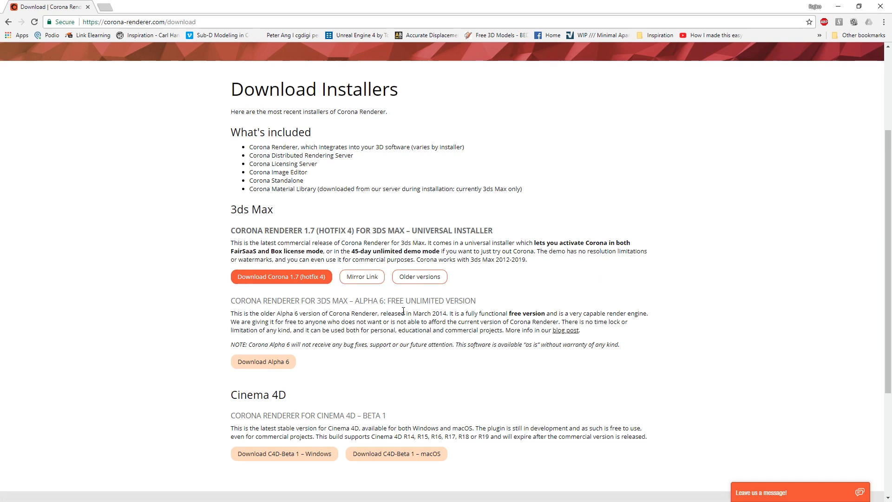
pyautogui.scroll(-1, 322, 255)
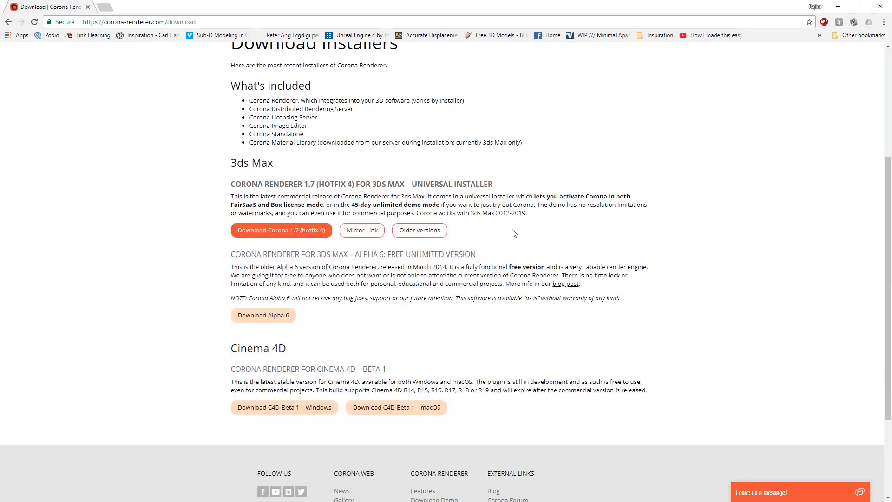
pyautogui.scroll(-3, 282, 277)
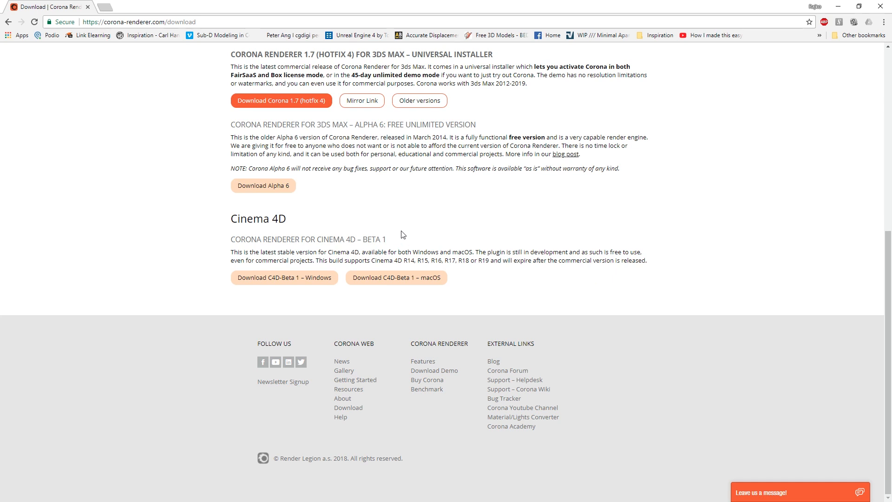
pyautogui.moveTo(226, 221); pyautogui.dragTo(317, 218)
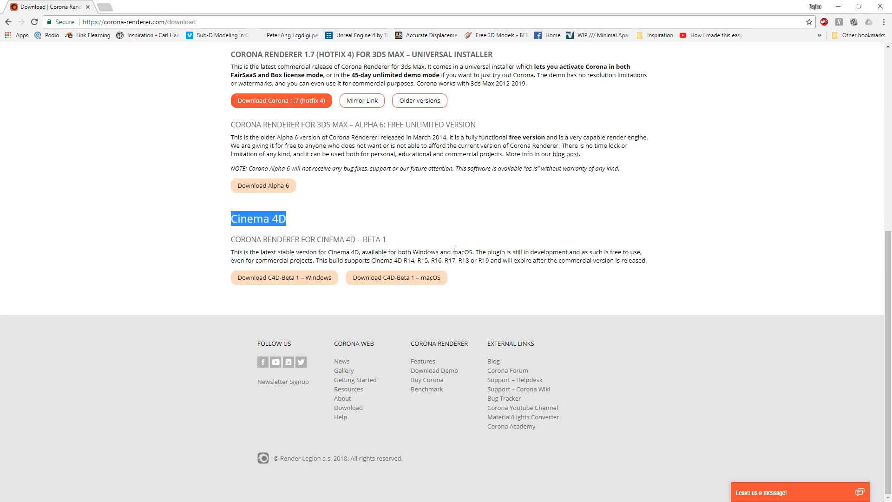
pyautogui.moveTo(230, 241); pyautogui.dragTo(404, 244)
pyautogui.click(404, 244)
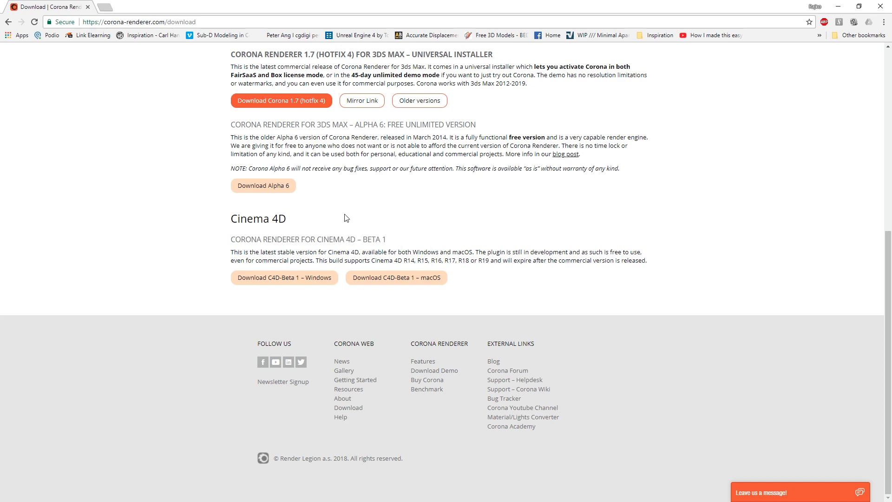
pyautogui.moveTo(363, 238); pyautogui.dragTo(405, 240)
pyautogui.click(362, 235)
pyautogui.click(640, 268)
pyautogui.scroll(5, 362, 313)
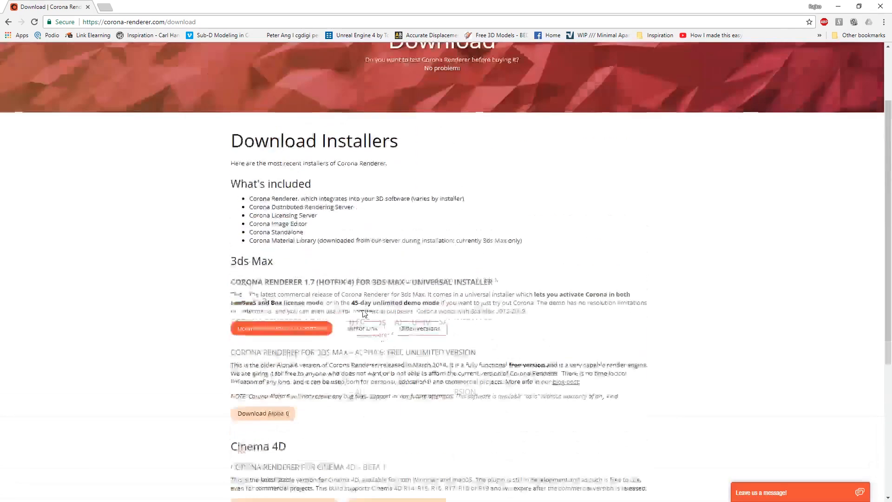
pyautogui.scroll(2, 363, 311)
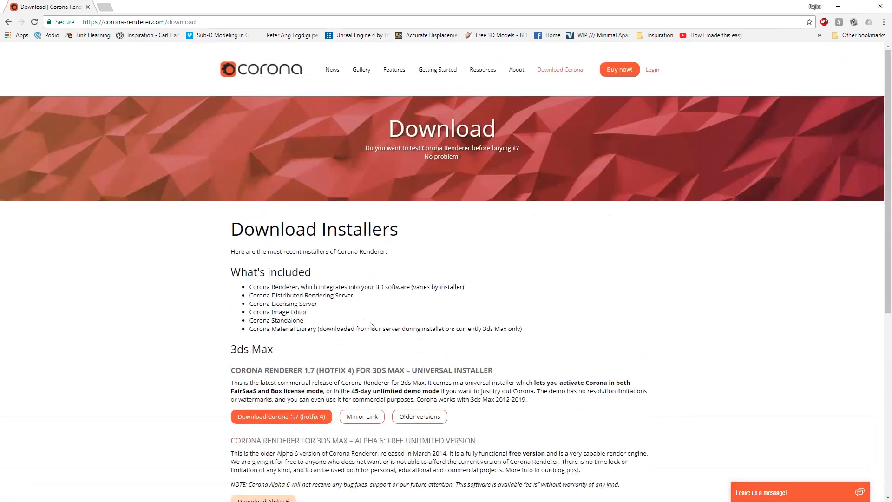
# Return to the Corona Renderer homepage and open the Corona Forum from the hot forum topics section.
pyautogui.click(262, 73)
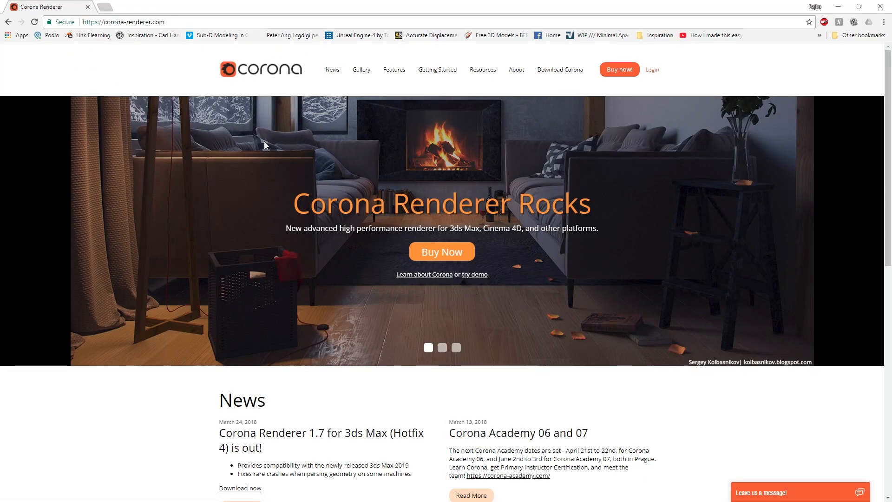
pyautogui.scroll(-10, 590, 154)
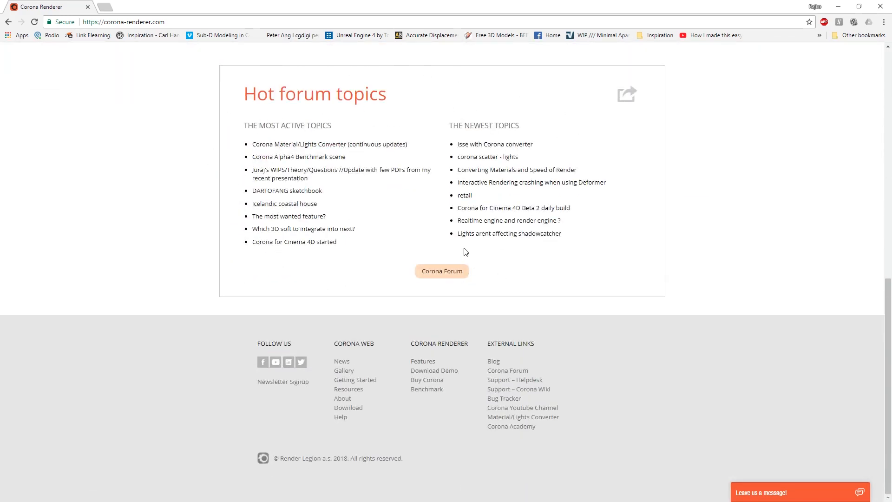
pyautogui.click(439, 273)
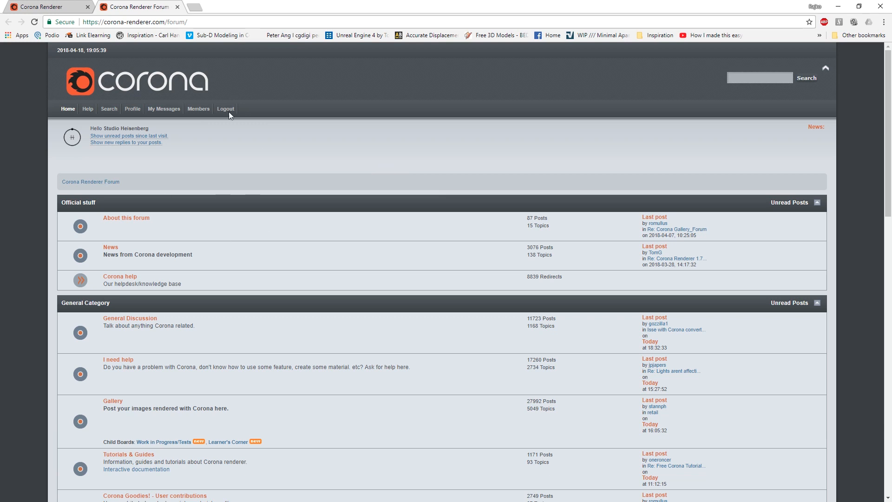
# Browse the forum's board list, from the general category boards to the Corona for Cinema4D section.
pyautogui.scroll(-15, 295, 160)
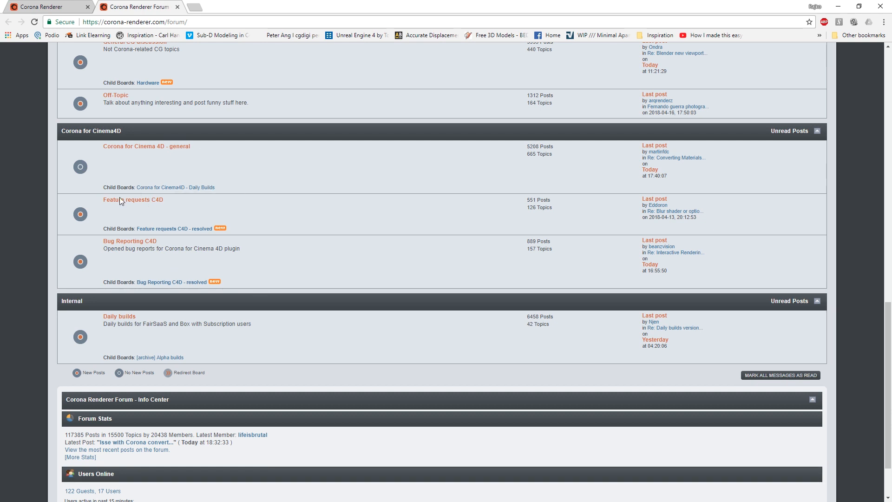
pyautogui.scroll(8, 276, 225)
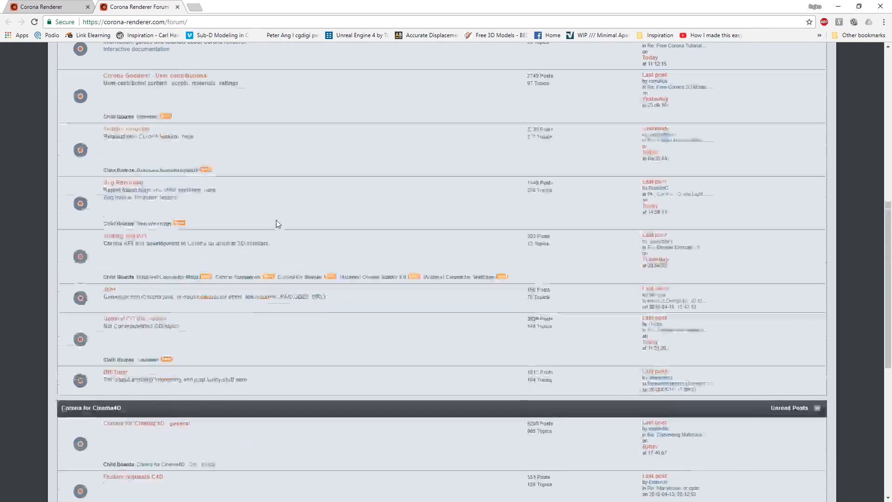
pyautogui.scroll(2, 276, 220)
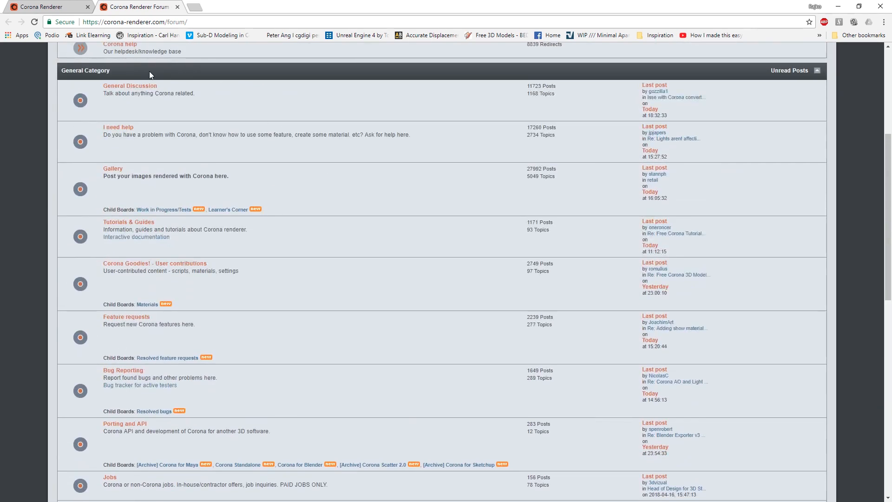
pyautogui.scroll(3, 202, 216)
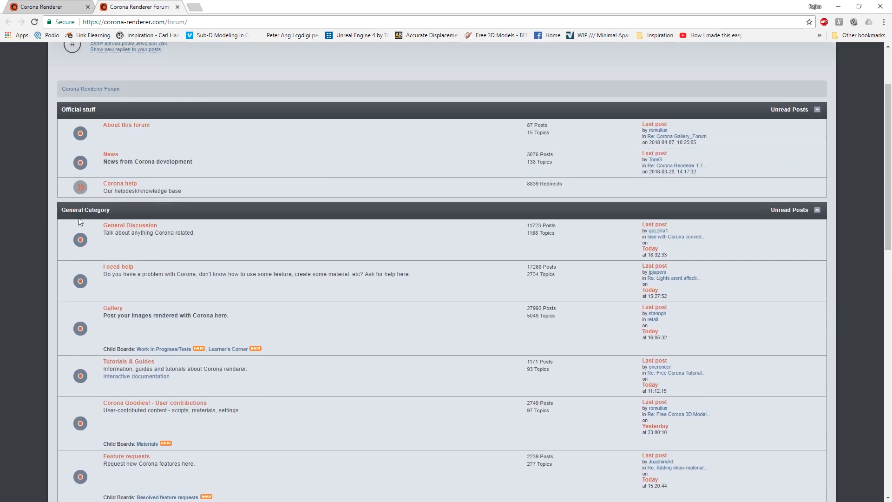
pyautogui.scroll(-1, 261, 214)
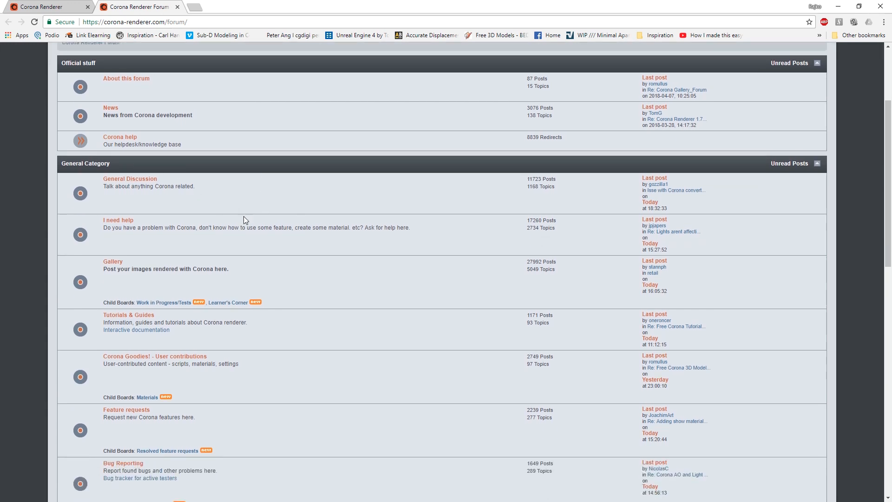
pyautogui.scroll(-3, 336, 289)
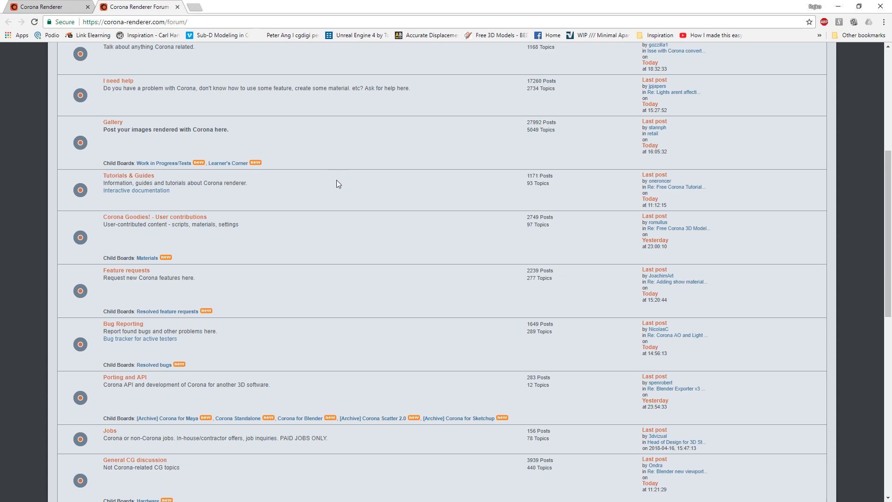
pyautogui.scroll(-9, 398, 152)
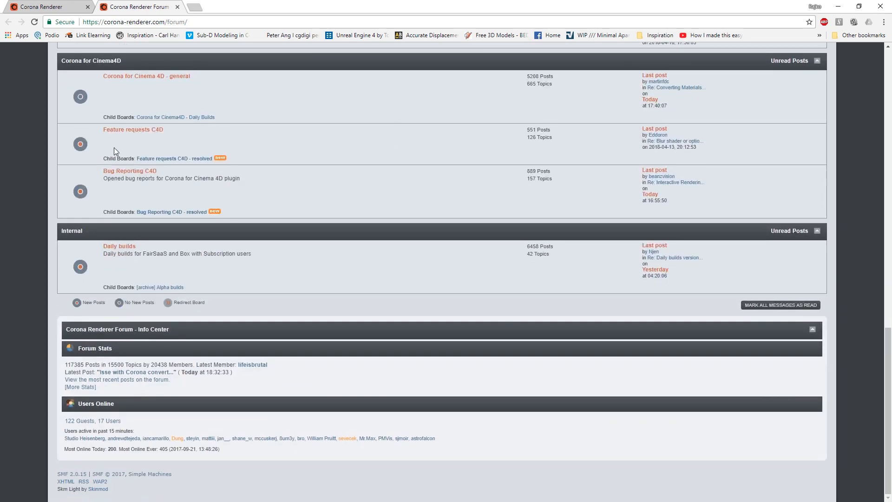
pyautogui.scroll(2, 325, 224)
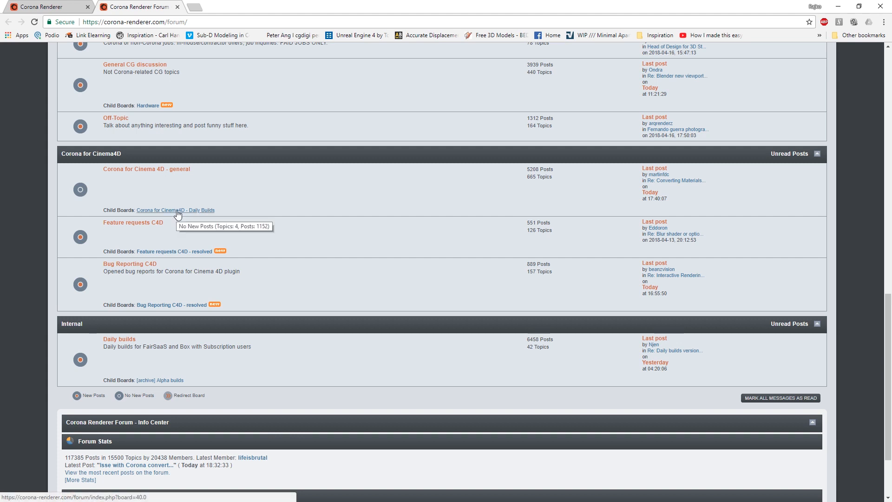
# Open the Corona for Cinema4D Daily Builds board and review the Beta 2 daily build changelog and its download link.
pyautogui.click(177, 212)
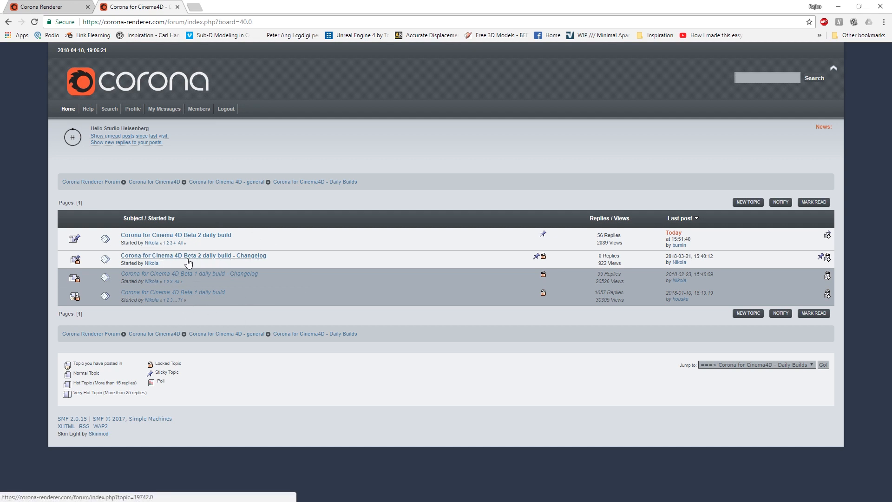
pyautogui.click(259, 261)
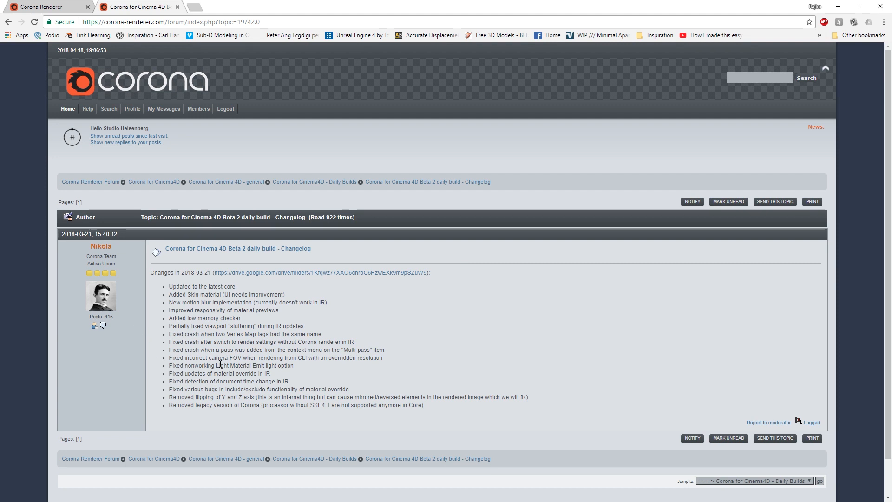
pyautogui.moveTo(210, 272); pyautogui.dragTo(338, 369)
pyautogui.click(274, 321)
pyautogui.scroll(-1, 279, 288)
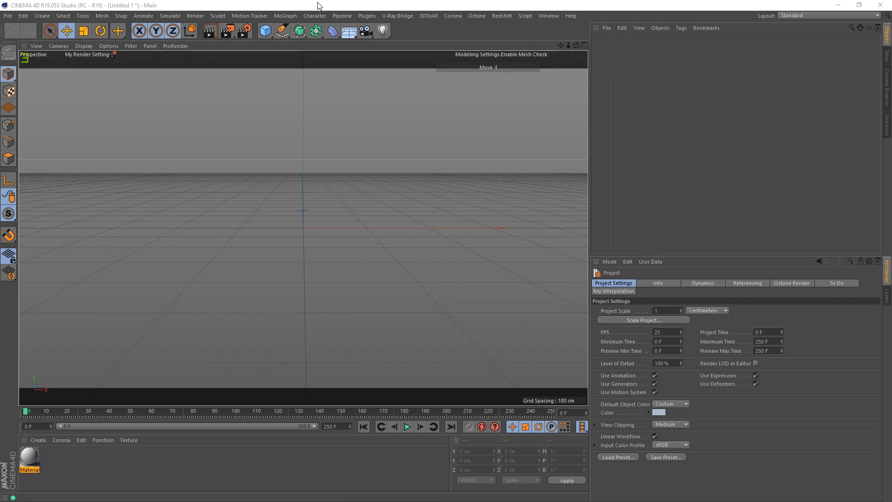
pyautogui.click(453, 18)
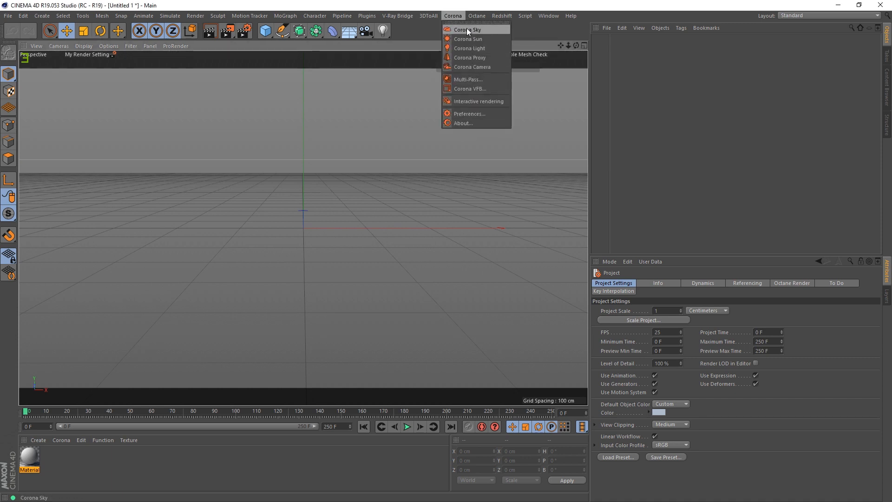
pyautogui.click(400, 39)
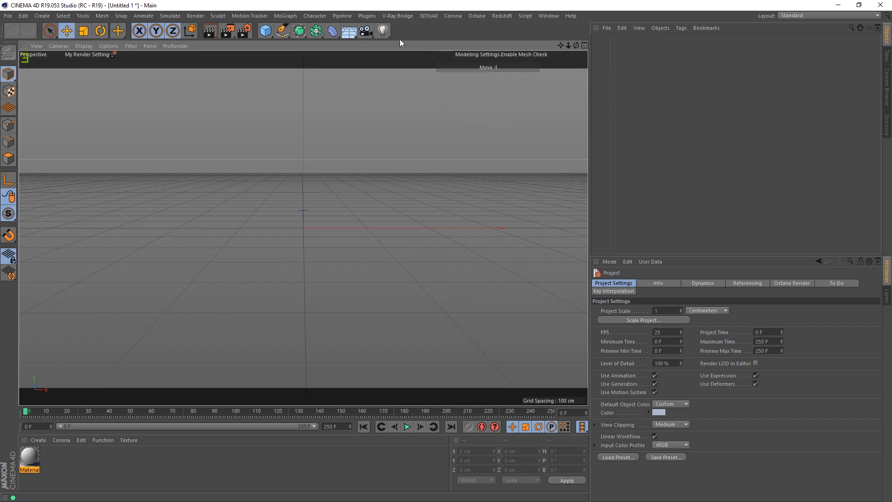
# Switch the renderer to Standard and back to Corona in the render settings, and close them.
pyautogui.click(244, 30)
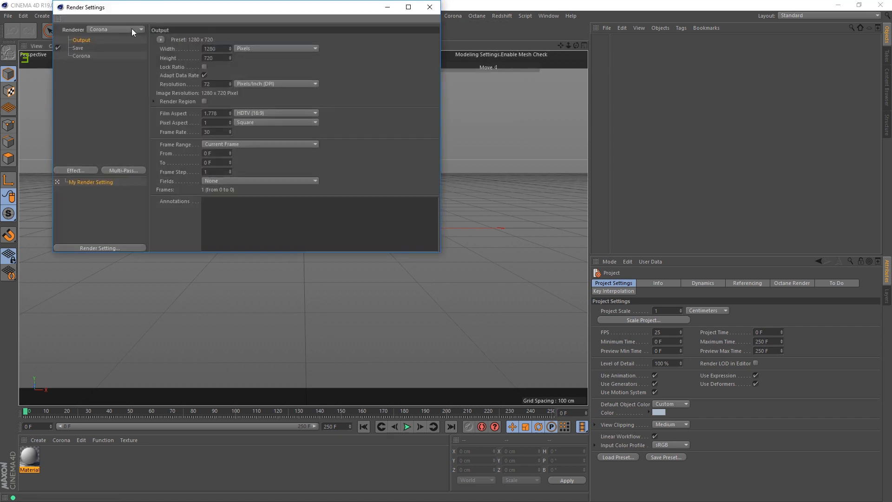
pyautogui.click(132, 29)
pyautogui.click(129, 39)
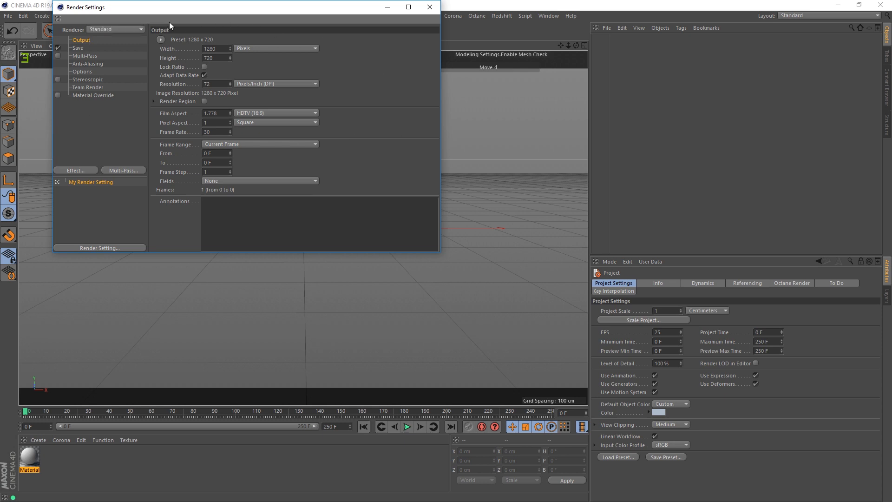
pyautogui.click(128, 28)
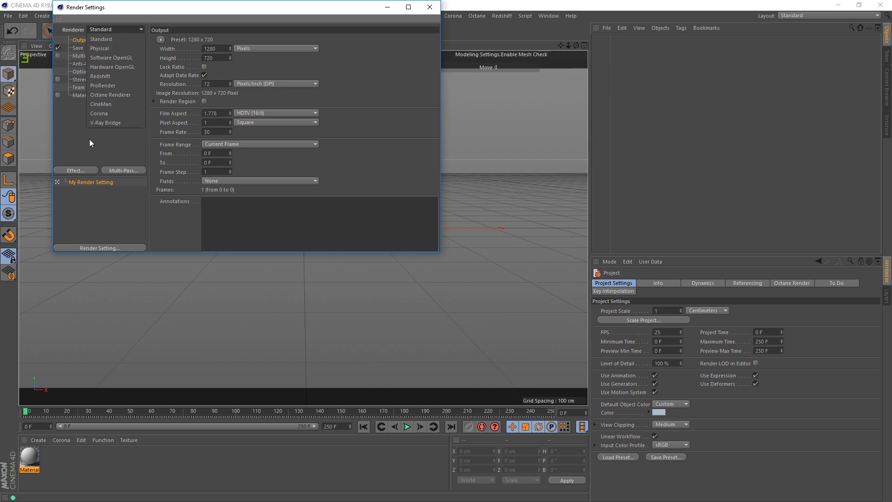
pyautogui.click(100, 114)
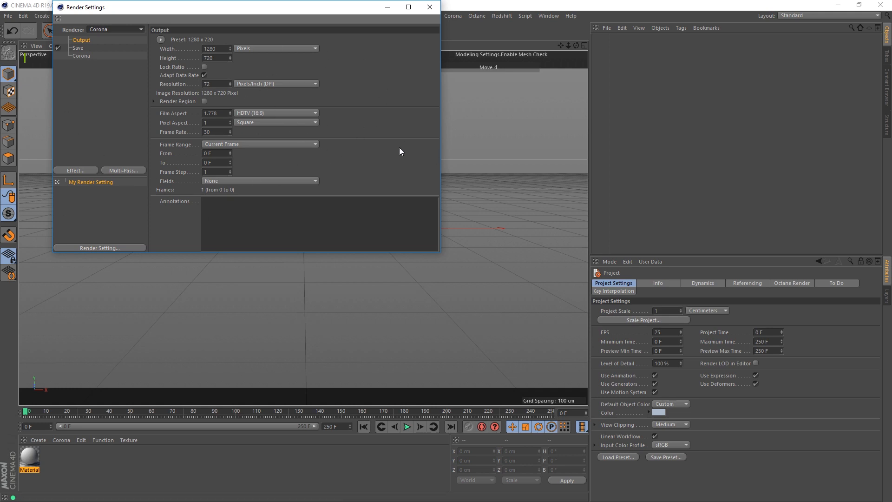
pyautogui.click(431, 7)
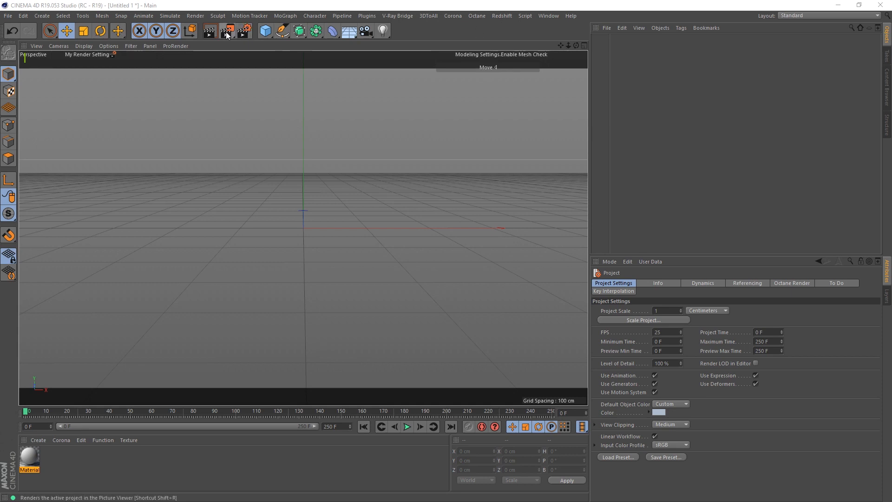
# Open the Corona VFB, reposition its window over the viewport and start rendering the empty scene.
pyautogui.click(453, 16)
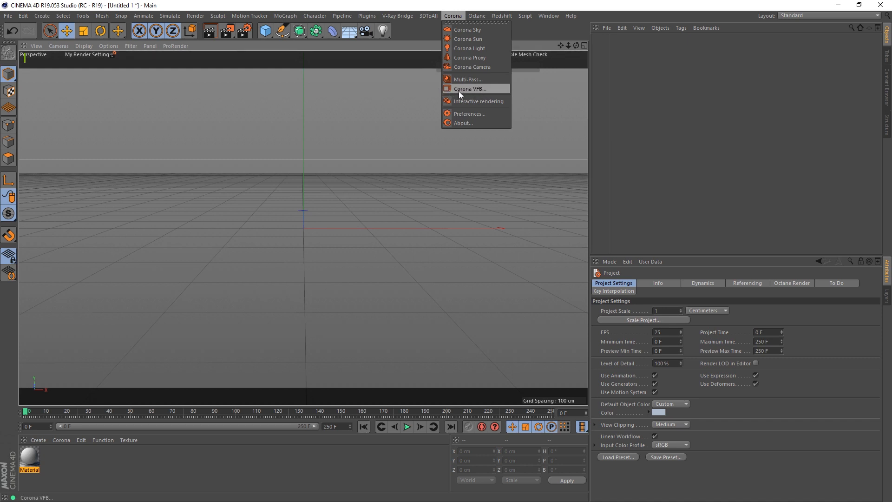
pyautogui.click(477, 89)
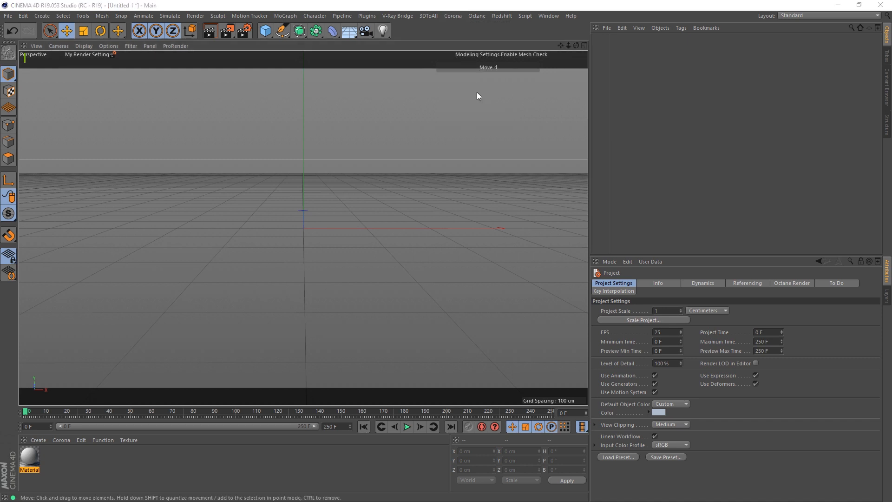
pyautogui.moveTo(0, 68); pyautogui.dragTo(462, 125)
pyautogui.click(624, 134)
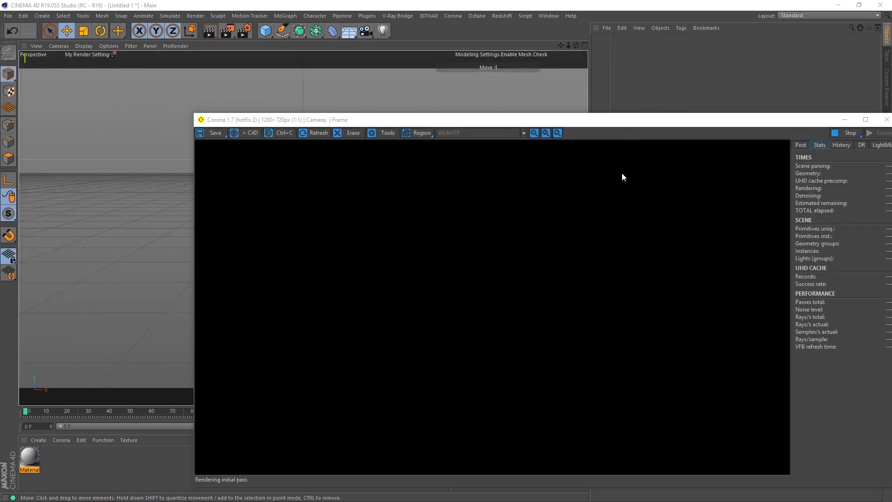
# Move the Corona VFB window over the viewport and close it.
pyautogui.moveTo(623, 121); pyautogui.dragTo(485, 54)
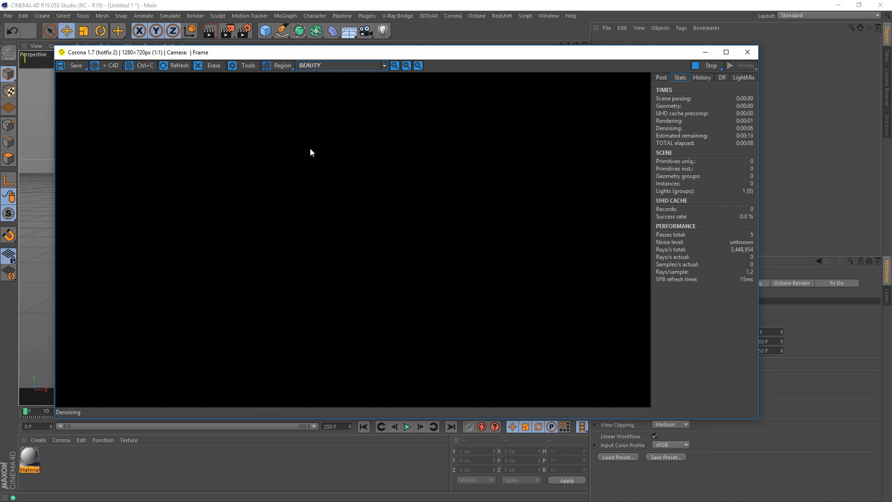
pyautogui.click(747, 52)
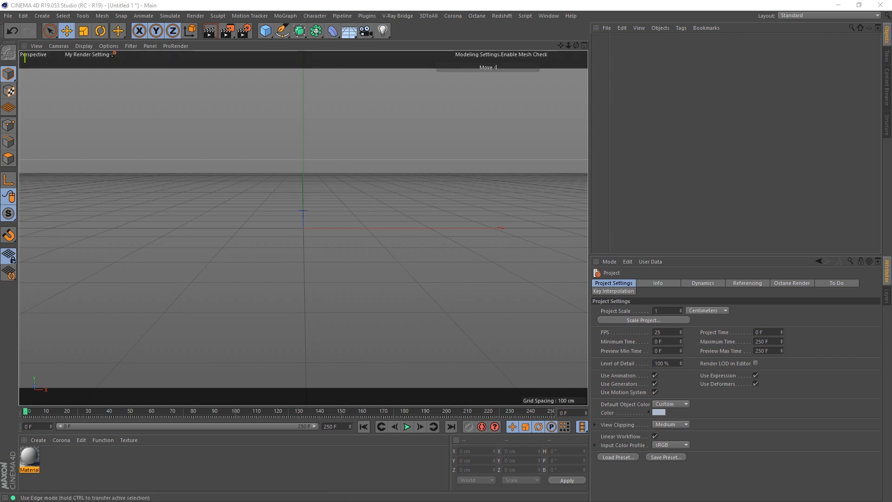
pyautogui.click(265, 31)
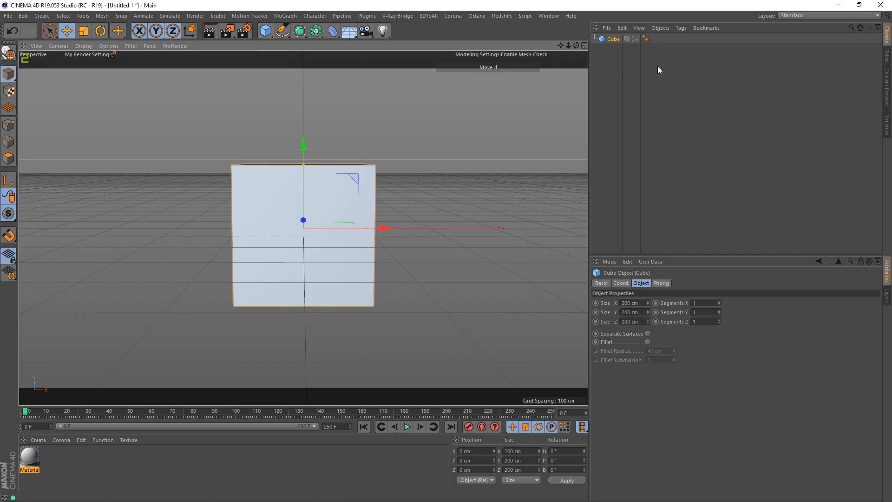
pyautogui.keyDown('alt'); pyautogui.moveTo(305, 186); pyautogui.dragTo(344, 218); pyautogui.keyUp('alt')
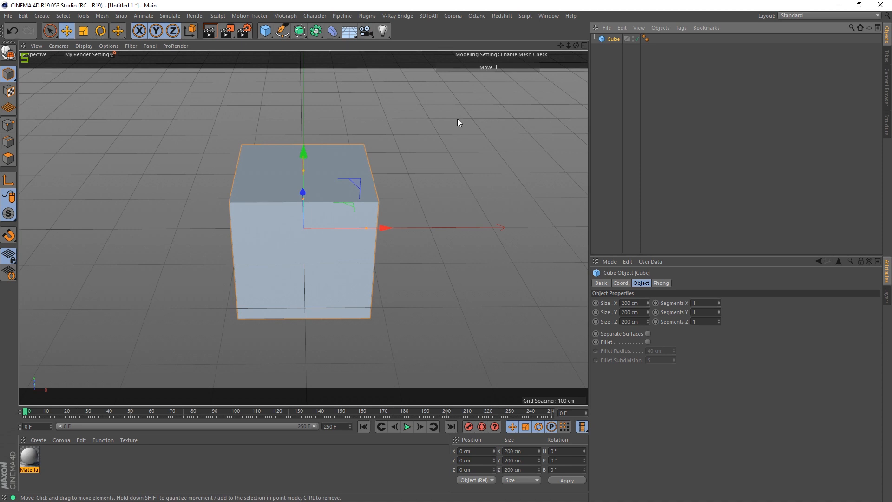
pyautogui.press('Delete')
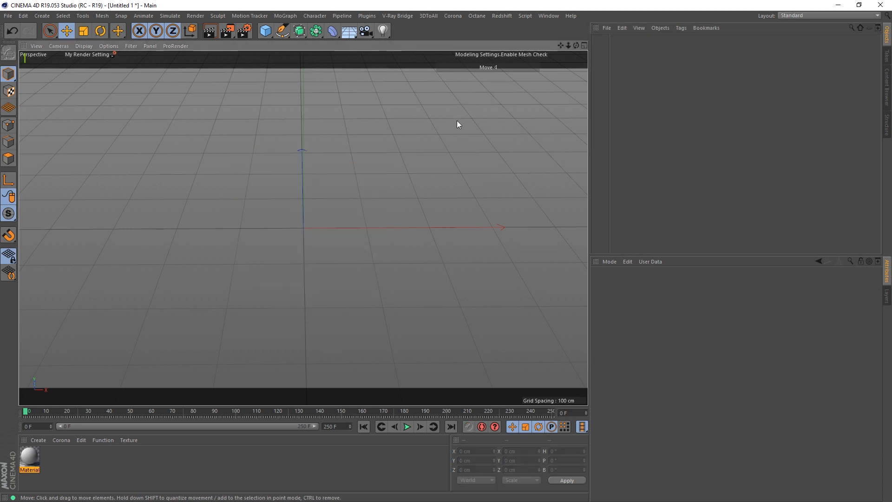
# Add a sphere primitive to the empty scene.
pyautogui.click(265, 31)
pyautogui.click(451, 56)
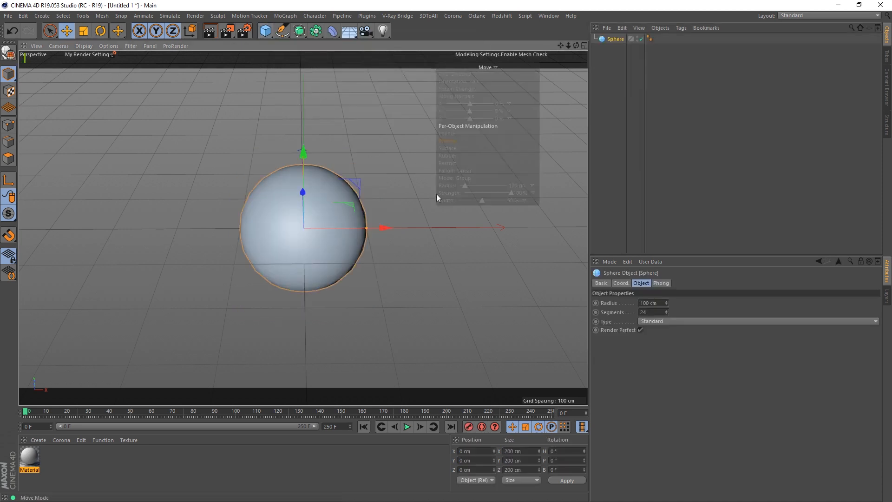
# Render the unlit sphere in the Corona VFB and close the frame buffer.
pyautogui.keyDown('alt'); pyautogui.moveTo(322, 237); pyautogui.dragTo(559, 140); pyautogui.keyUp('alt')
pyautogui.click(456, 16)
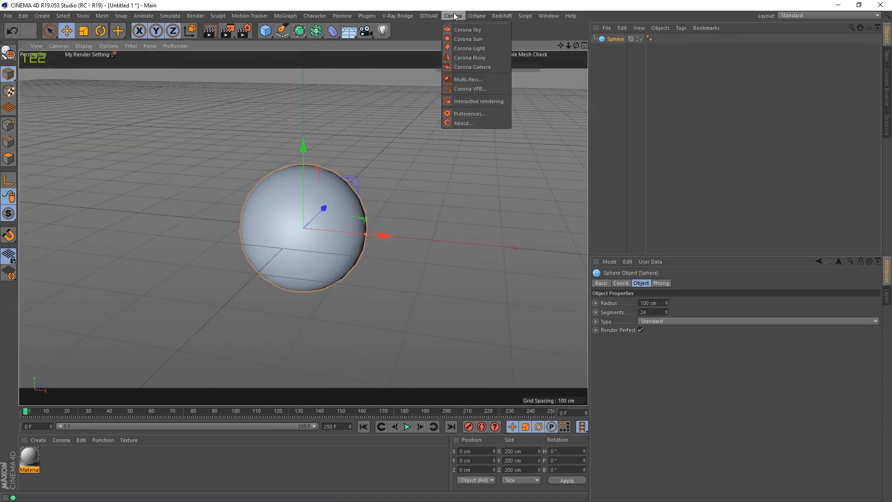
pyautogui.click(470, 89)
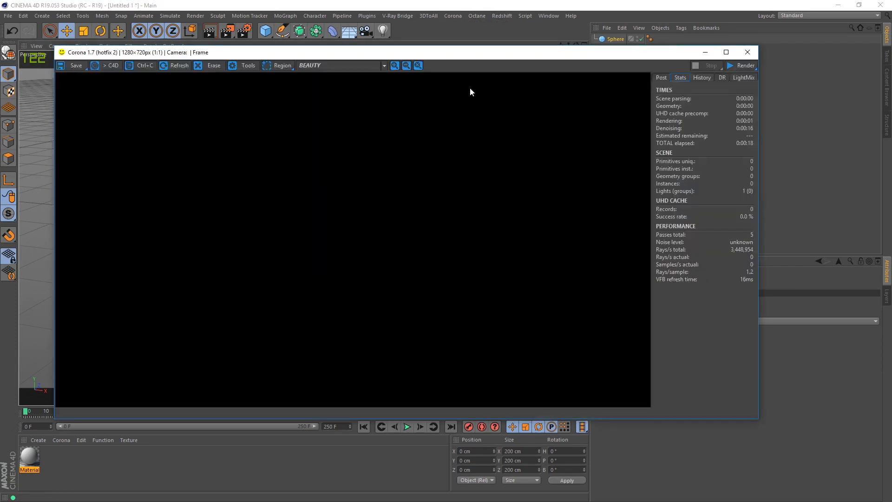
pyautogui.click(742, 65)
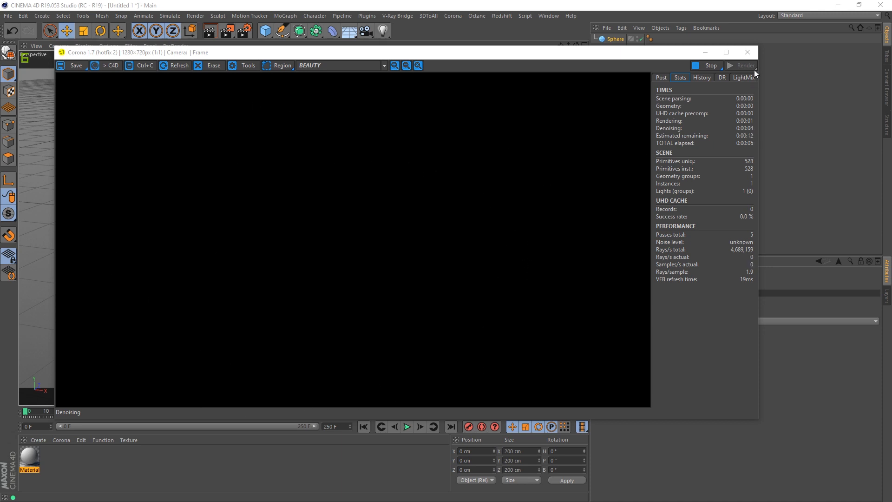
pyautogui.click(748, 52)
# Add a Corona Light and move it beside and above the sphere, to about X 155.7 cm and Y 128 cm.
pyautogui.keyDown('alt'); pyautogui.moveTo(404, 236); pyautogui.dragTo(370, 214); pyautogui.keyUp('alt')
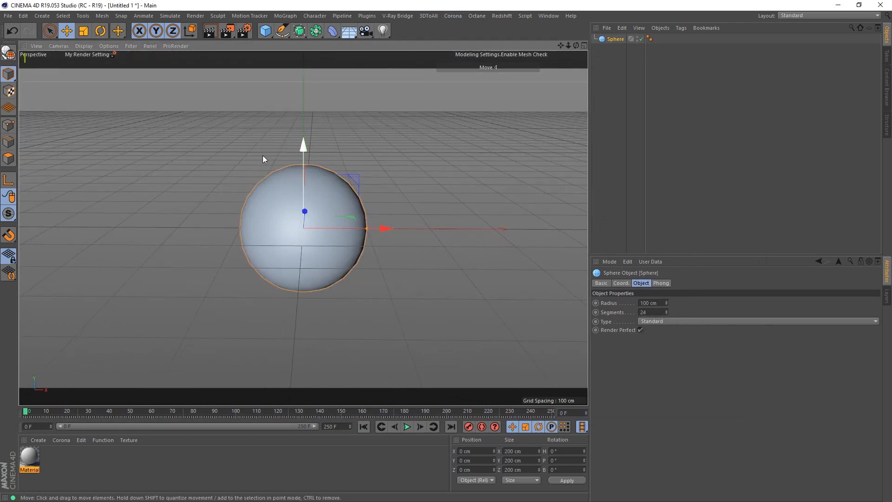
pyautogui.click(458, 17)
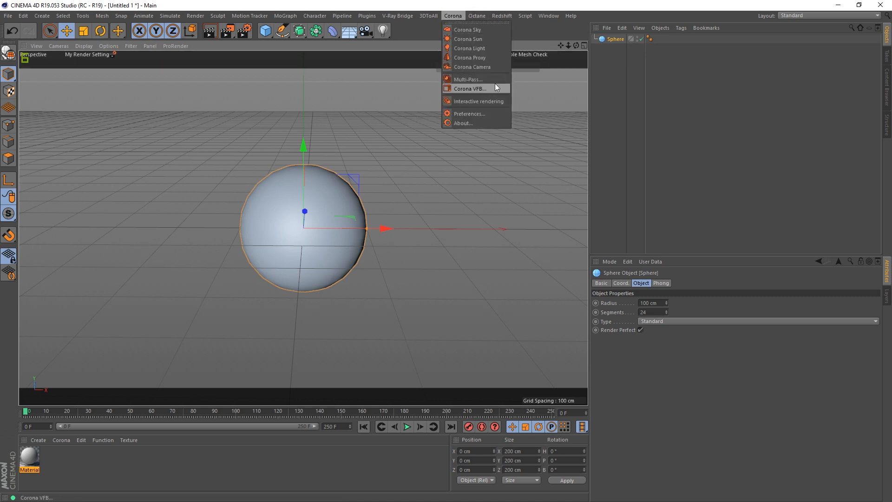
pyautogui.click(473, 49)
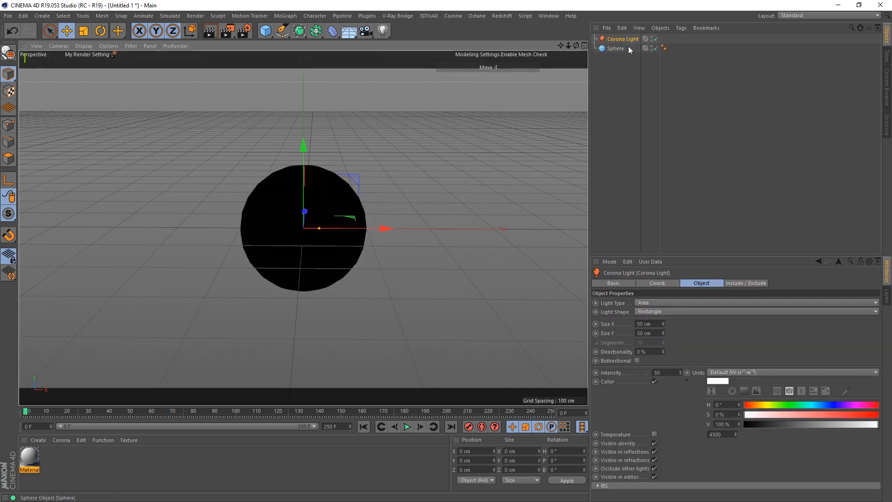
pyautogui.moveTo(386, 228); pyautogui.dragTo(470, 227)
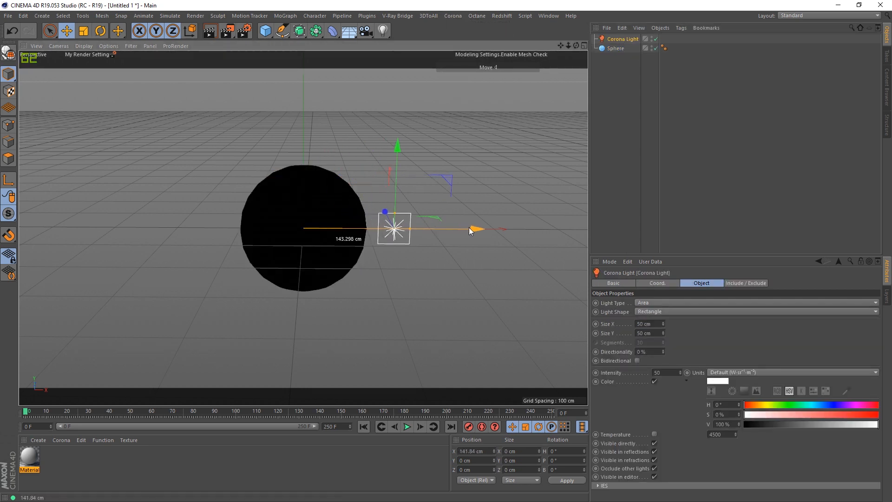
pyautogui.moveTo(402, 161); pyautogui.dragTo(408, 78)
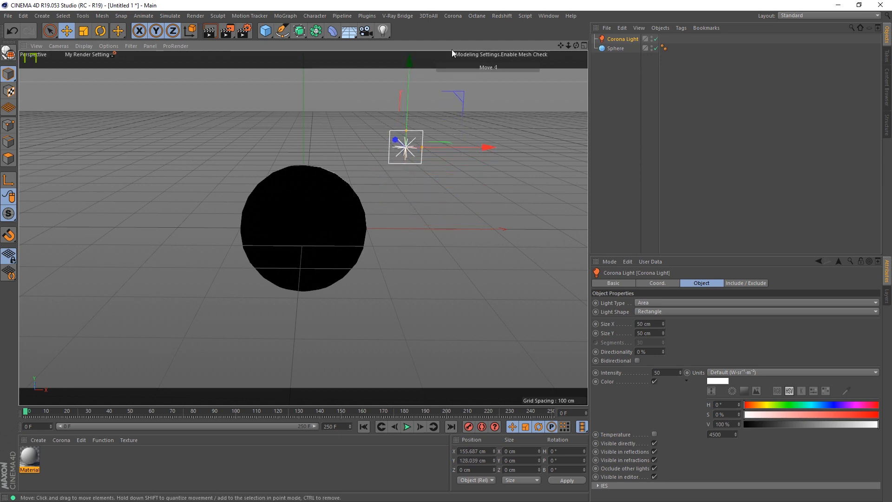
# Render the sphere with the new Corona Light in the Corona VFB and close the frame buffer.
pyautogui.click(476, 16)
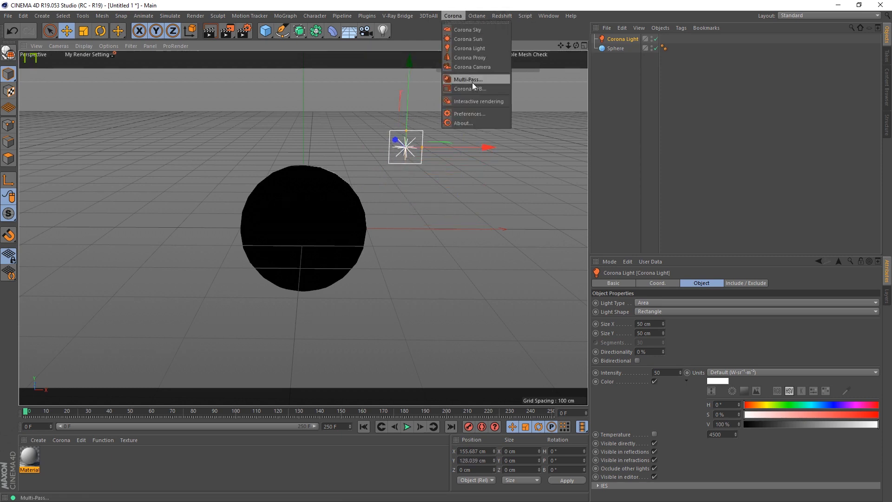
pyautogui.click(475, 89)
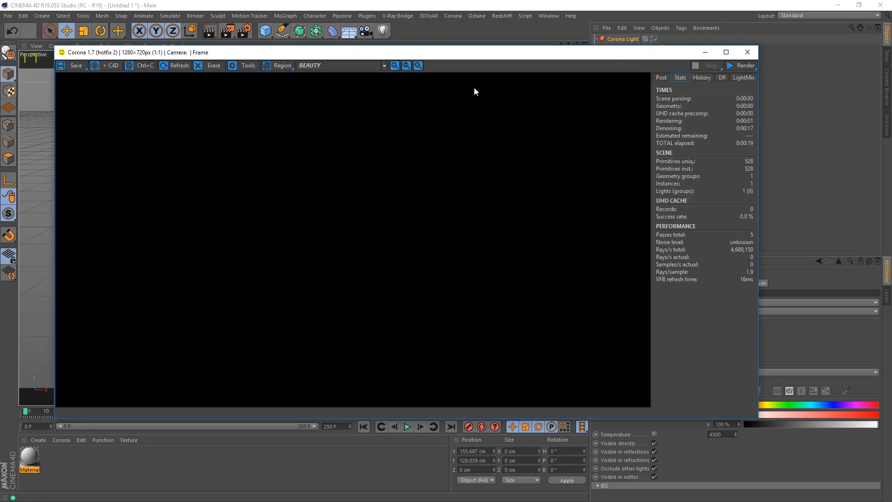
pyautogui.click(744, 66)
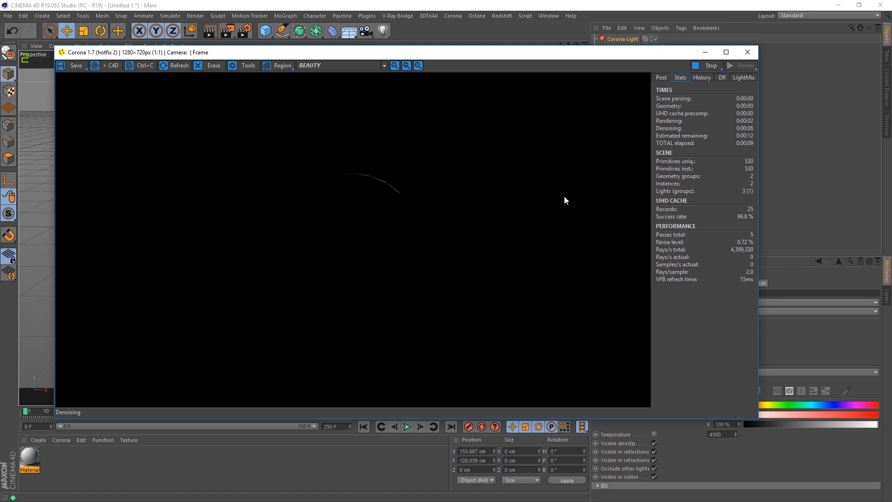
pyautogui.click(748, 53)
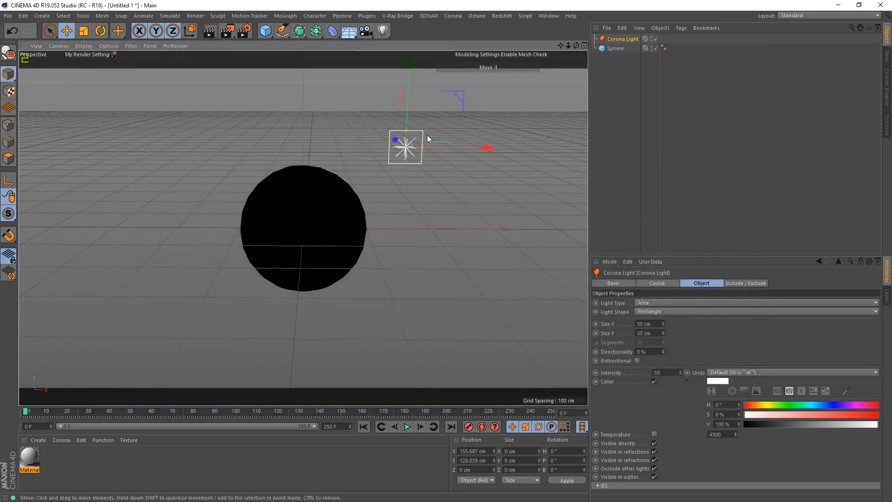
# Rotate the Corona Light to a 90° heading so it faces the sphere.
pyautogui.keyDown('alt'); pyautogui.moveTo(389, 151); pyautogui.dragTo(575, 184); pyautogui.keyUp('alt')
pyautogui.keyDown('alt'); pyautogui.moveTo(418, 143); pyautogui.dragTo(325, 197, button='middle'); pyautogui.keyUp('alt')
pyautogui.keyDown('alt'); pyautogui.moveTo(344, 180); pyautogui.dragTo(329, 194); pyautogui.keyUp('alt')
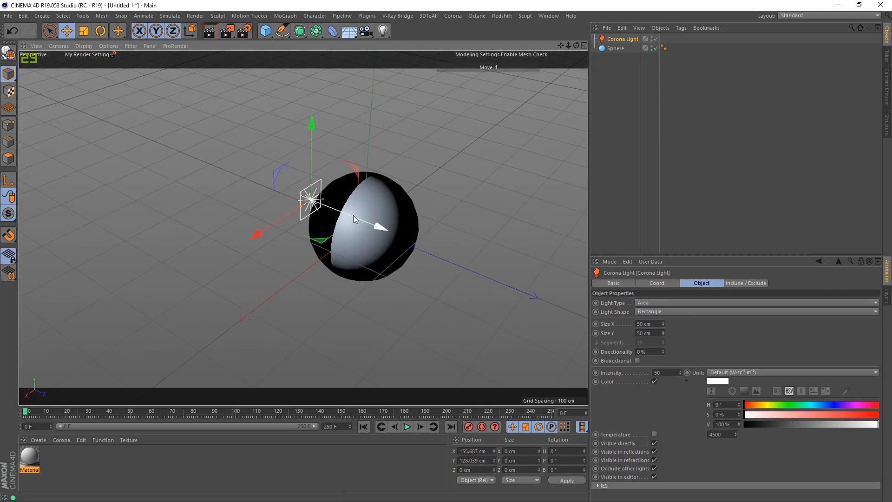
pyautogui.keyDown('alt'); pyautogui.moveTo(353, 216); pyautogui.dragTo(411, 230); pyautogui.keyUp('alt')
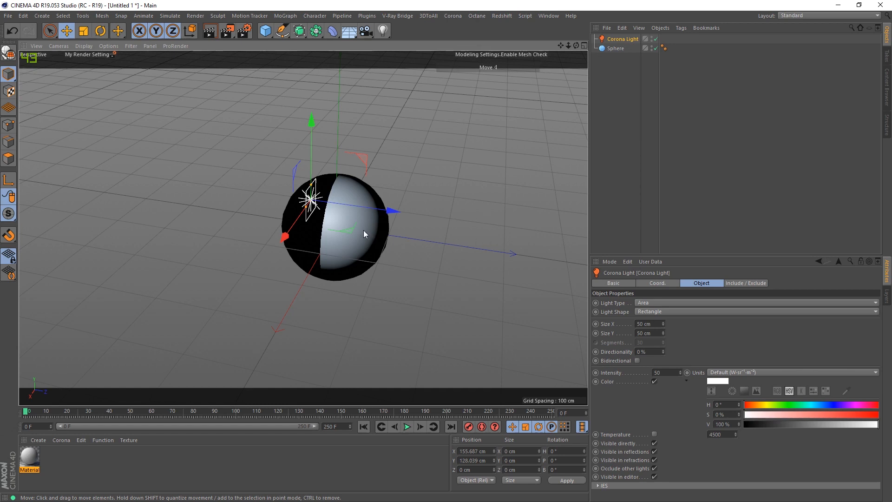
pyautogui.press('r')
pyautogui.moveTo(320, 224)
pyautogui.mouseDown()
pyautogui.moveTo(388, 196)
pyautogui.moveTo(291, 247)
pyautogui.moveTo(445, 215)
pyautogui.moveTo(330, 211)
pyautogui.moveTo(389, 185)
pyautogui.moveTo(375, 188)
pyautogui.mouseUp()
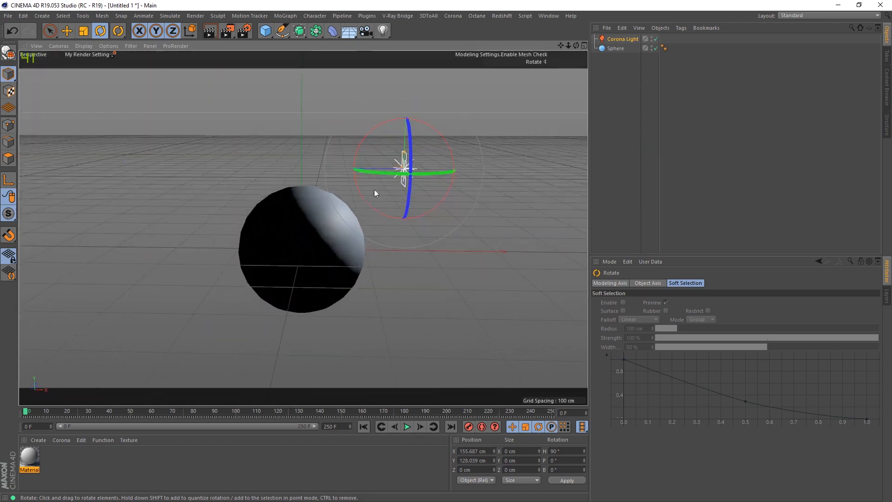
# Render the scene with the rotated light in the Corona VFB, stop the render and close the frame buffer.
pyautogui.click(457, 15)
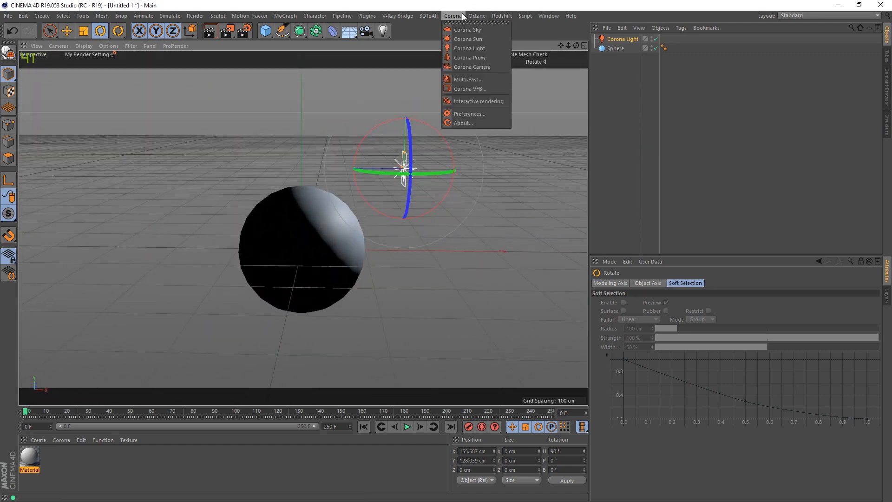
pyautogui.click(480, 88)
pyautogui.click(742, 65)
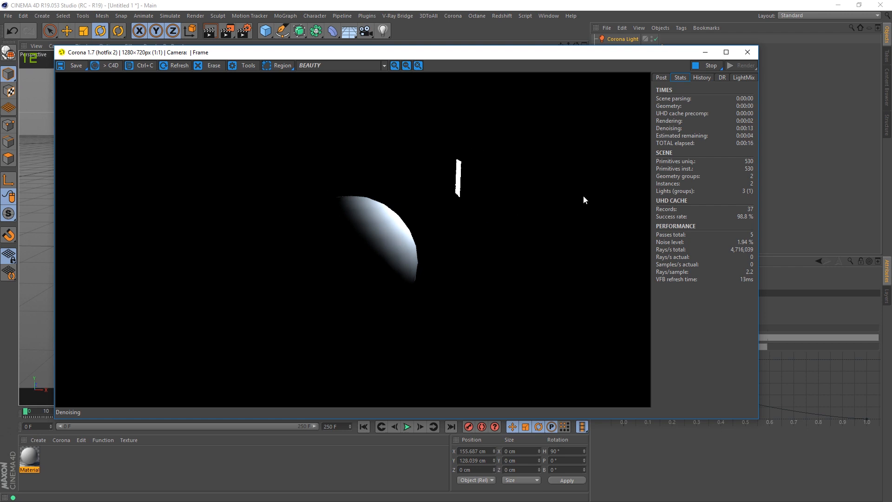
pyautogui.click(708, 63)
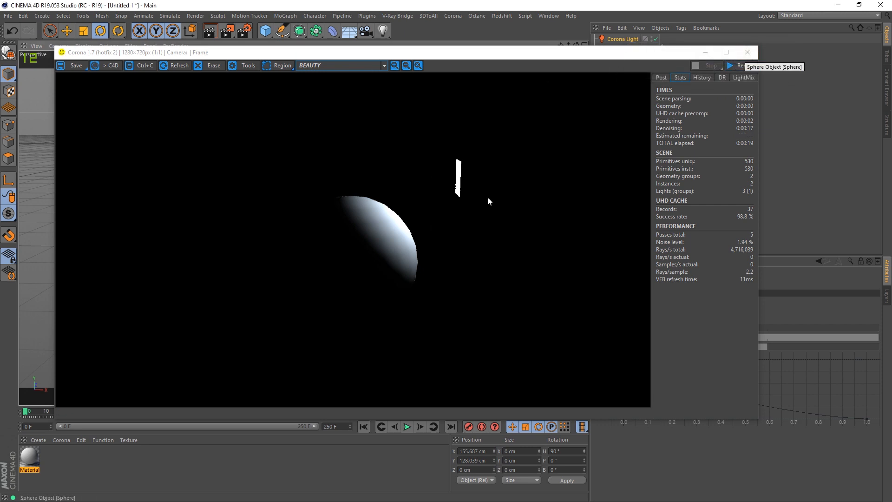
pyautogui.click(747, 55)
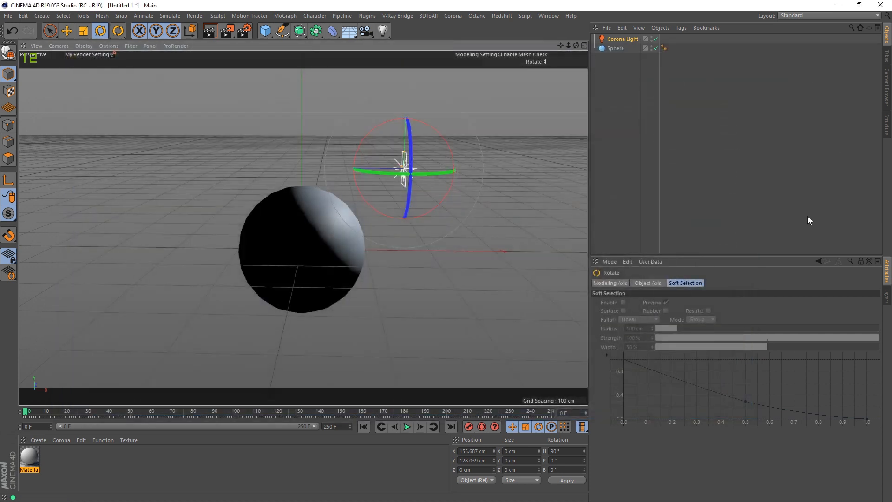
pyautogui.click(450, 15)
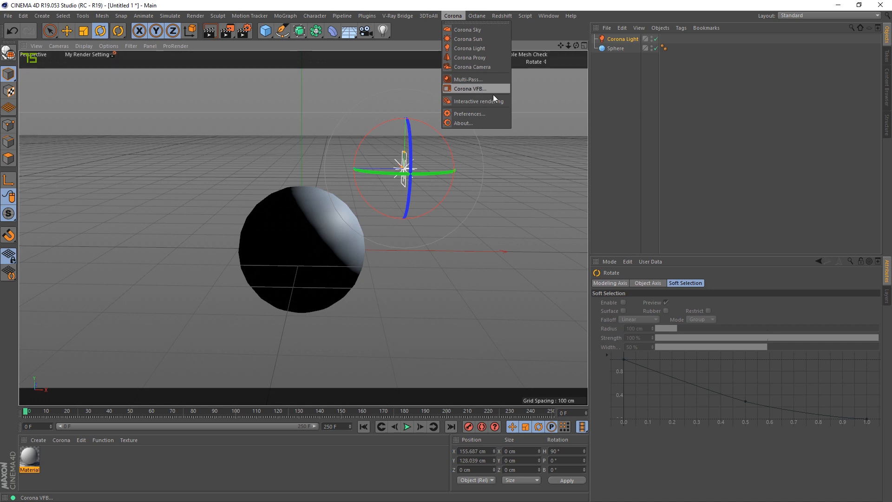
pyautogui.click(528, 93)
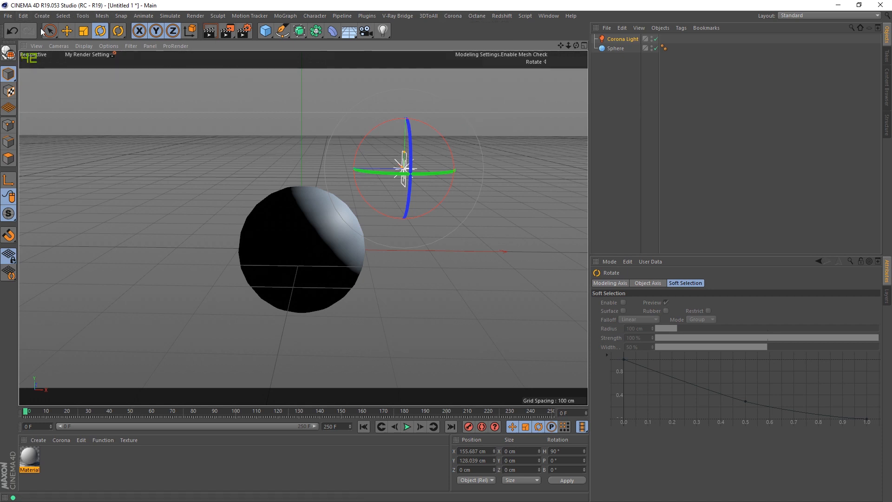
# Open the Corona page of the program preferences and enlarge the window to show all its settings.
pyautogui.click(22, 15)
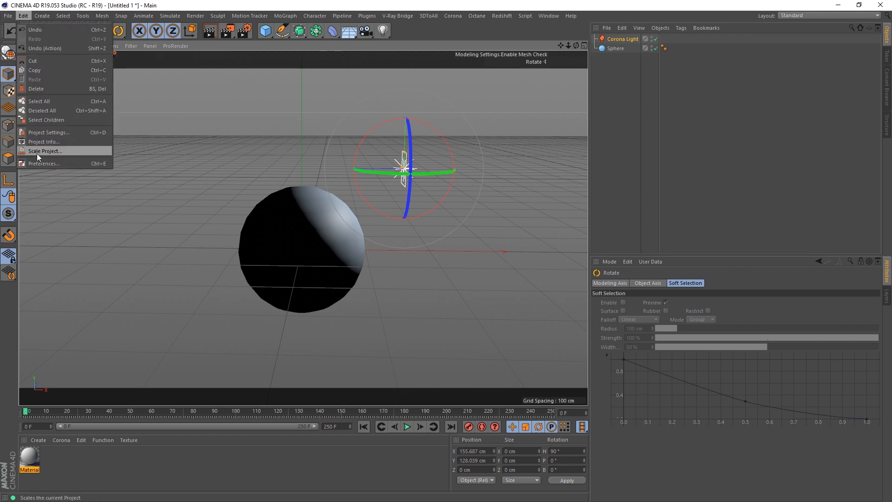
pyautogui.click(44, 164)
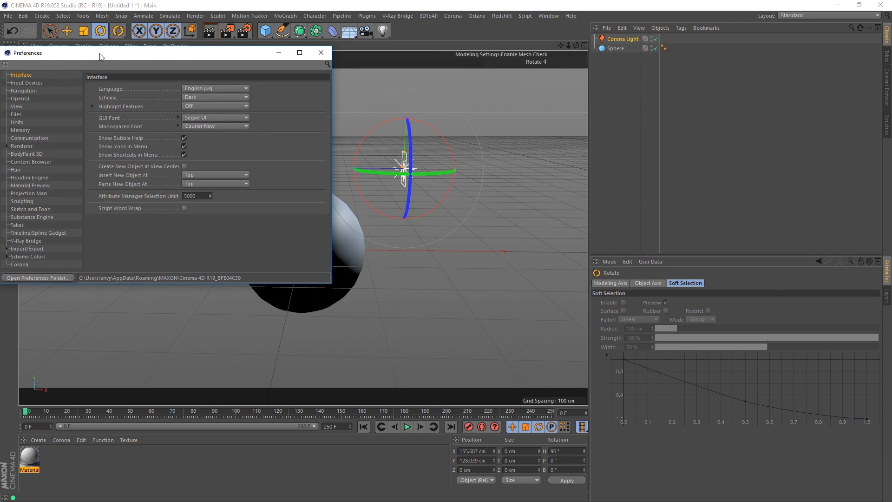
pyautogui.moveTo(99, 53); pyautogui.dragTo(376, 48)
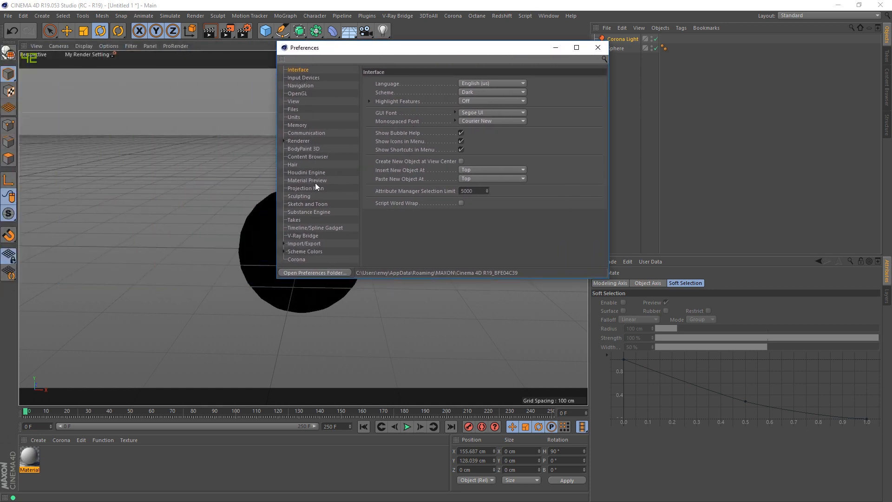
pyautogui.click(298, 258)
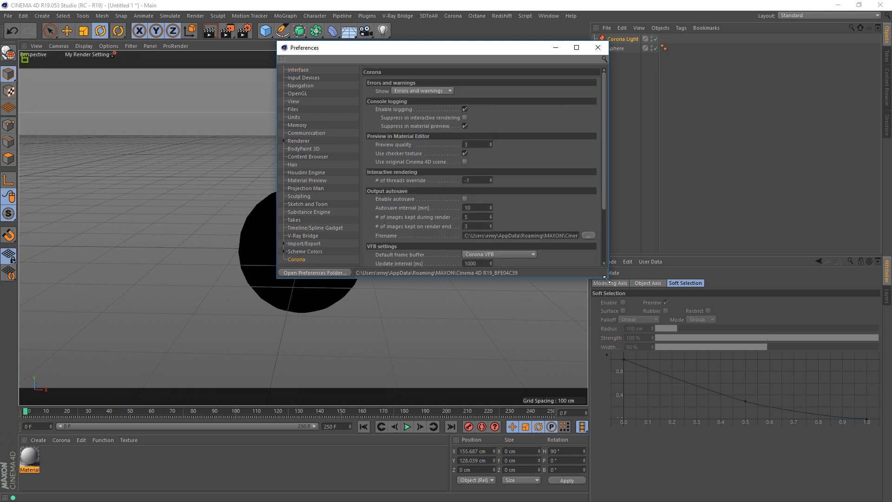
pyautogui.moveTo(606, 278); pyautogui.dragTo(674, 382)
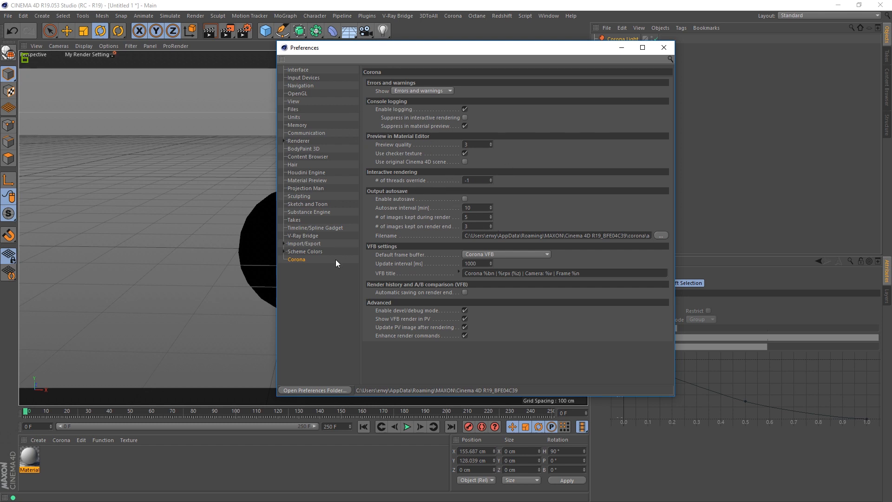
# Switch Corona's default frame buffer to Cinema 4D picture viewer and back to Corona VFB, and close the preferences.
pyautogui.click(512, 254)
pyautogui.click(503, 262)
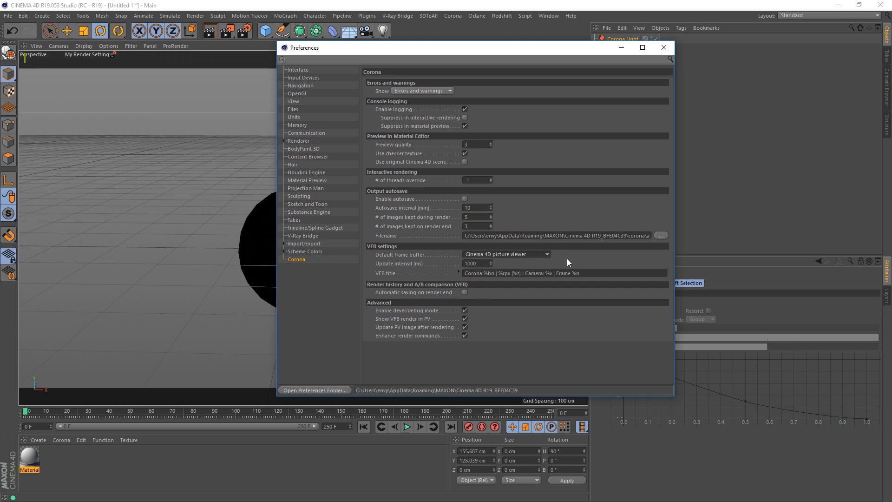
pyautogui.click(496, 255)
pyautogui.click(493, 271)
pyautogui.click(665, 48)
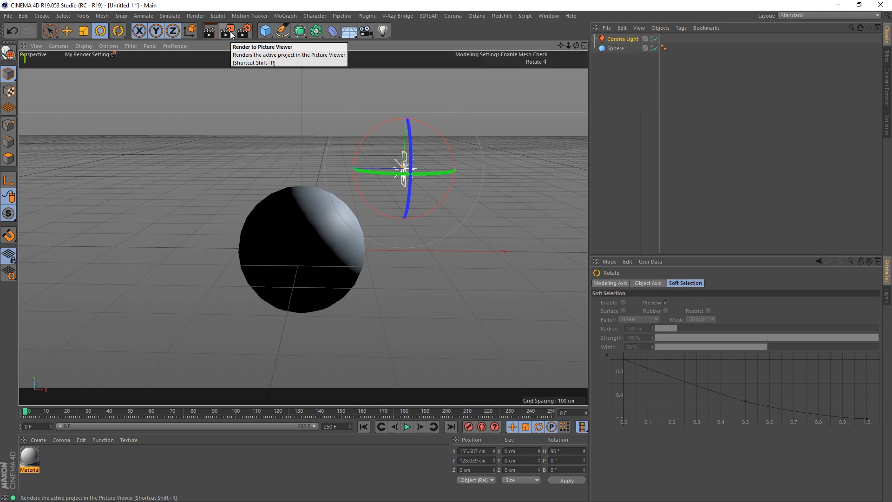
pyautogui.click(428, 16)
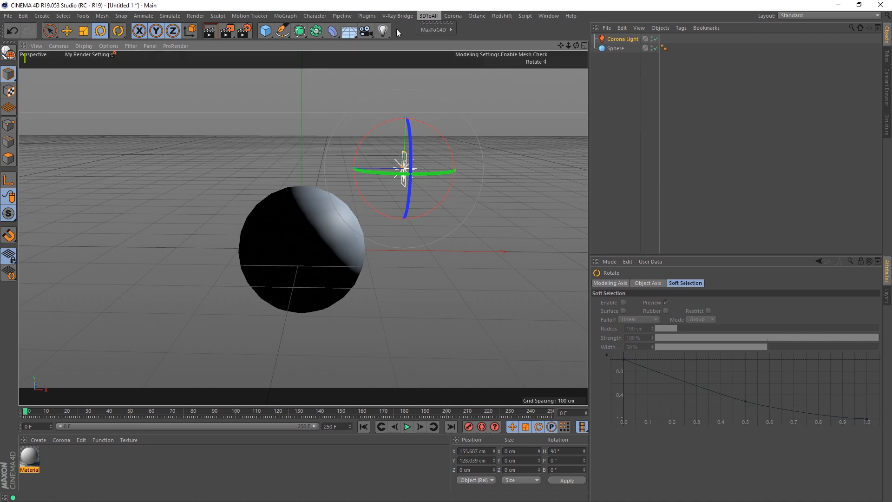
# Render the lit sphere in the Corona VFB, stop the render and close the frame buffer.
pyautogui.click(227, 30)
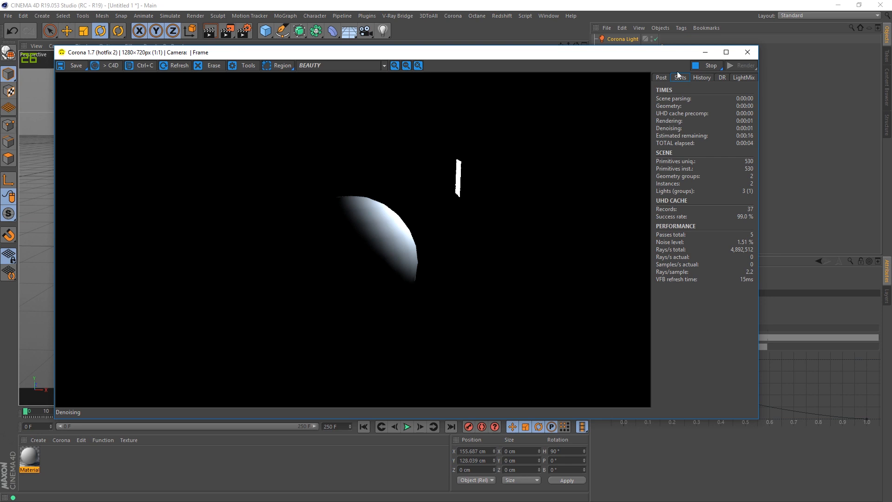
pyautogui.click(711, 65)
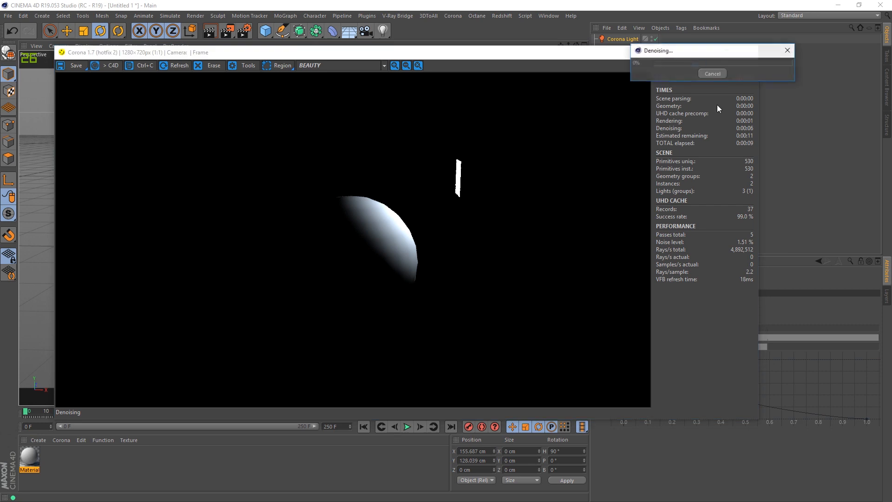
pyautogui.click(248, 32)
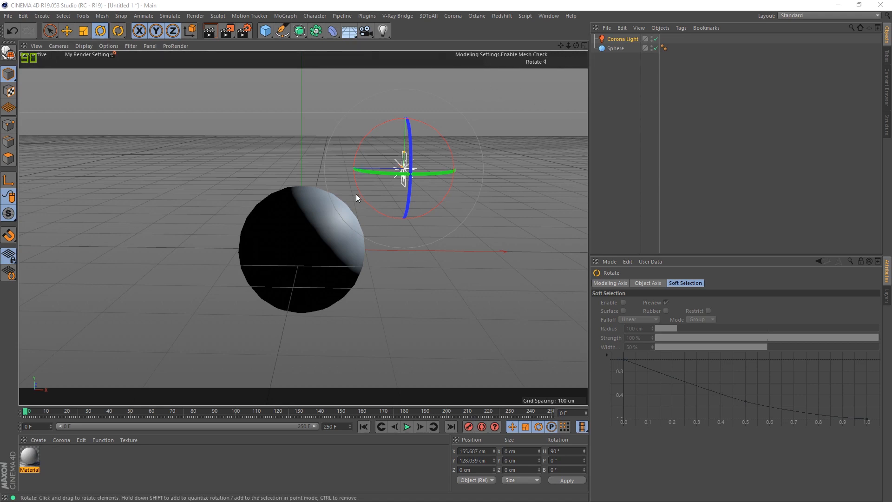
pyautogui.click(451, 16)
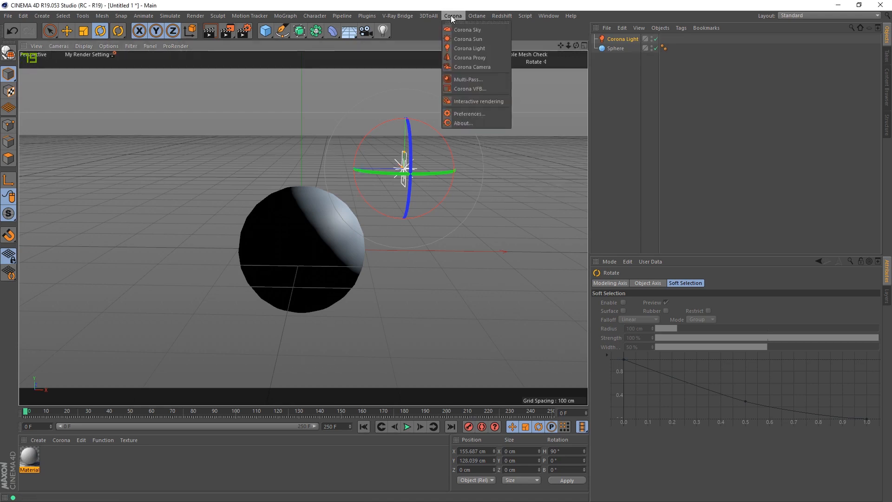
pyautogui.click(450, 15)
pyautogui.click(451, 15)
pyautogui.click(418, 38)
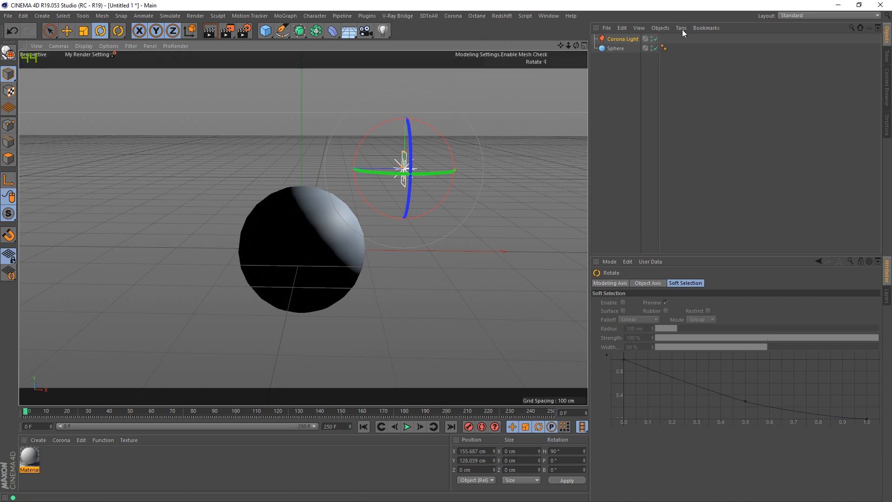
# Open palette customization, filter the commands by "corona" and dock Corona Camera beside the standard light in the main palette.
pyautogui.click(554, 14)
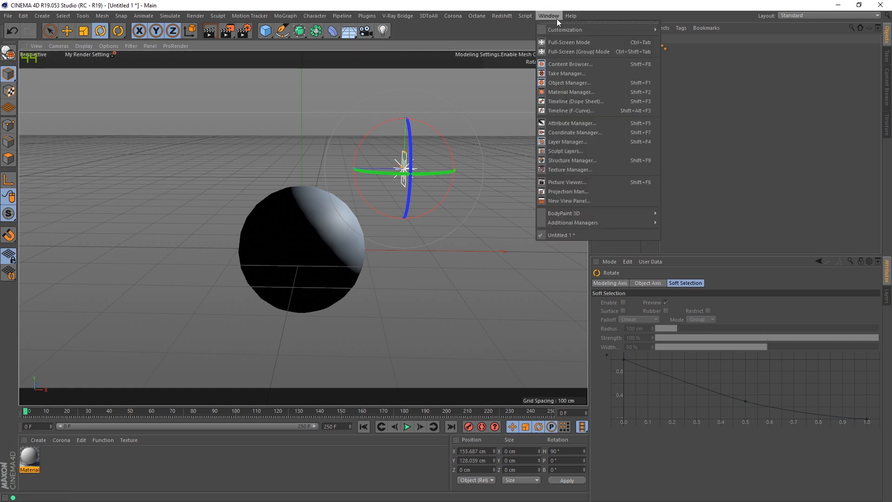
pyautogui.moveTo(560, 29)
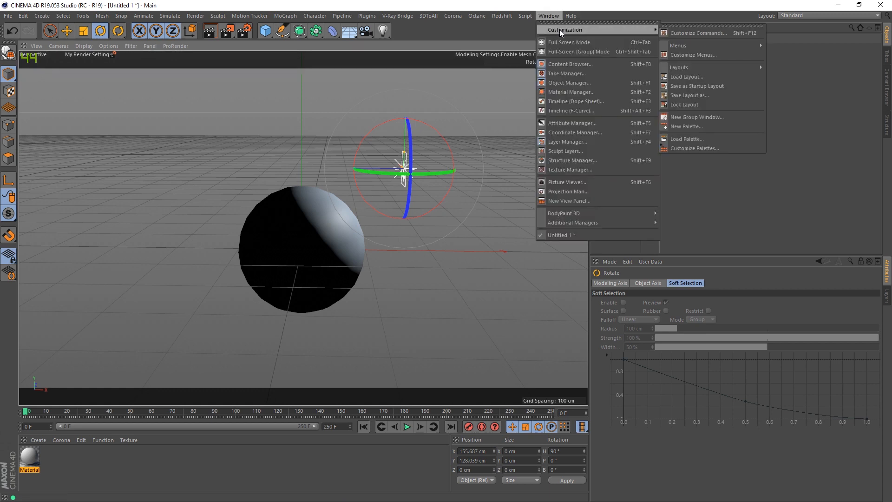
pyautogui.click(695, 148)
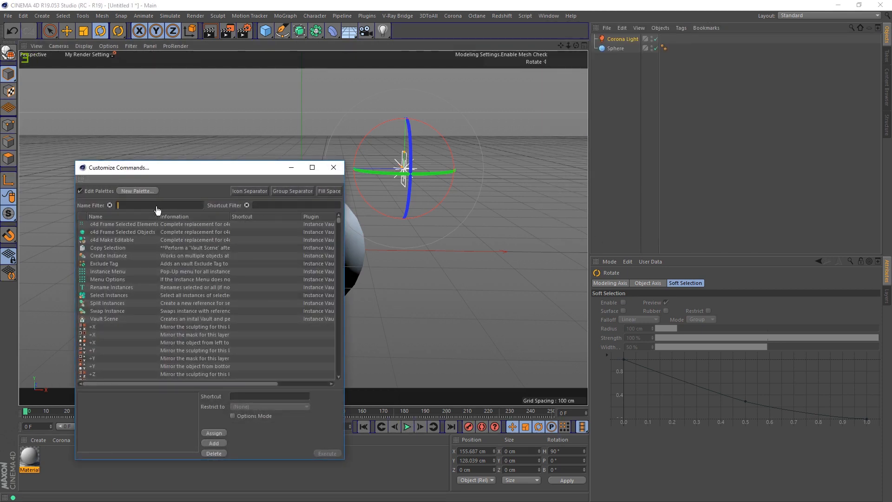
pyautogui.write('cor')
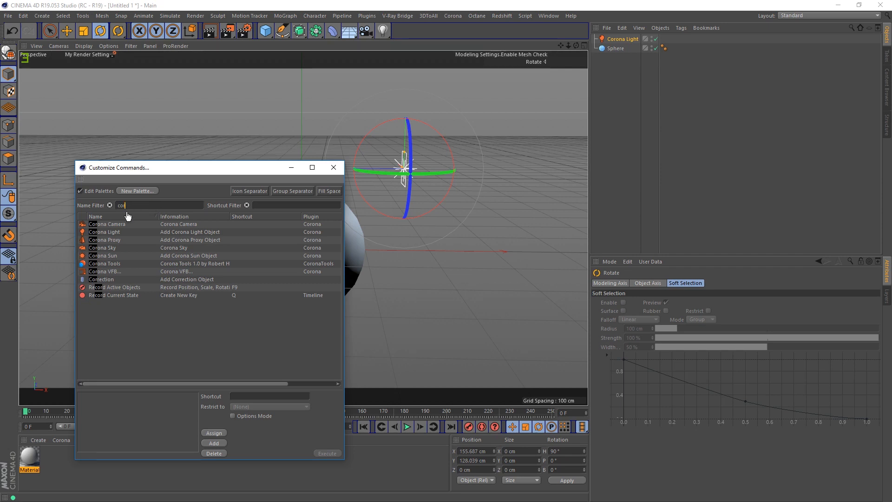
pyautogui.write('ona')
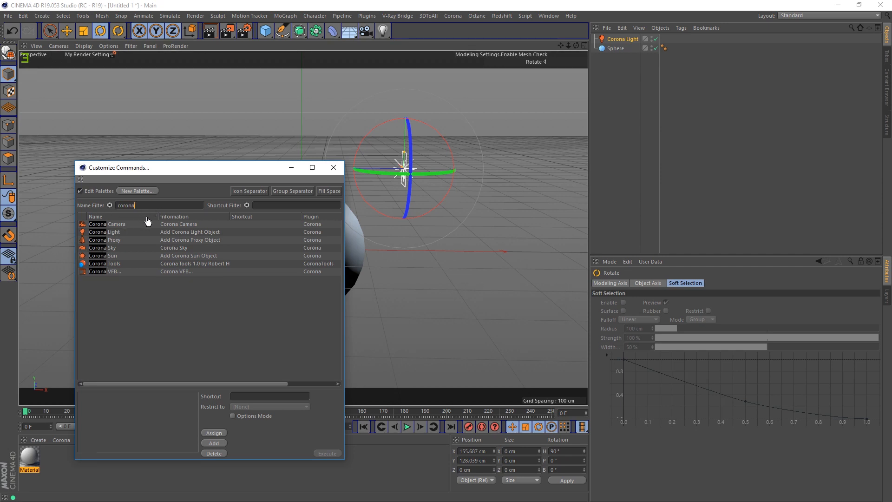
pyautogui.click(109, 226)
pyautogui.moveTo(409, 30); pyautogui.dragTo(397, 30)
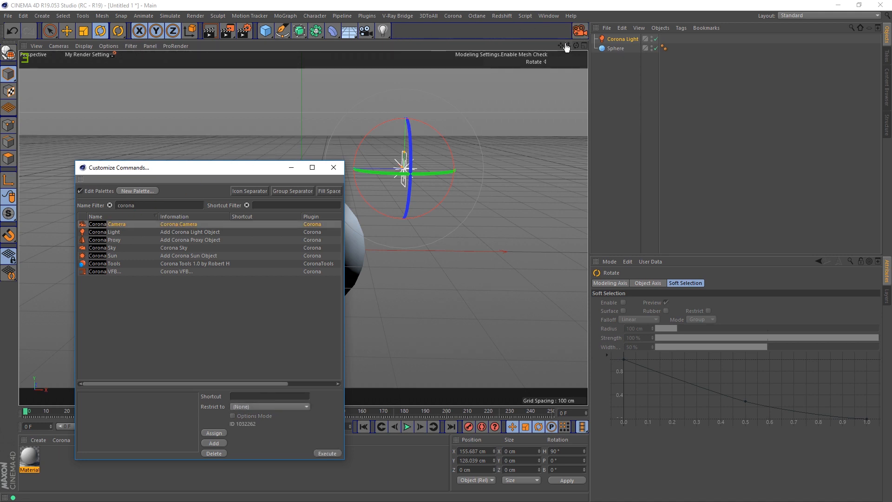
pyautogui.moveTo(580, 31); pyautogui.dragTo(399, 34)
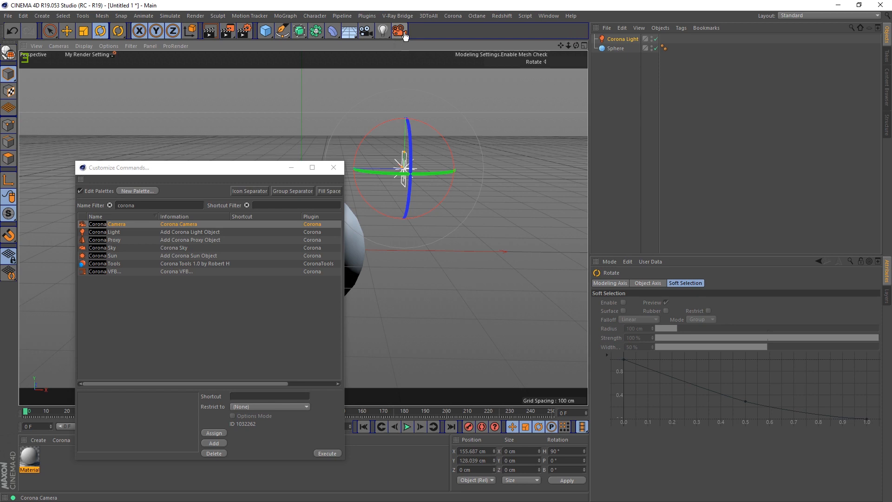
# Dock Corona Light, Corona Sky and Corona Sun after Corona Camera, and Corona VFB and Corona Tools at the palette's far end.
pyautogui.moveTo(114, 233); pyautogui.dragTo(409, 33)
pyautogui.moveTo(112, 248); pyautogui.dragTo(425, 30)
pyautogui.moveTo(116, 260)
pyautogui.mouseDown()
pyautogui.moveTo(482, 32)
pyautogui.moveTo(450, 31)
pyautogui.mouseUp()
pyautogui.moveTo(105, 275); pyautogui.dragTo(581, 31)
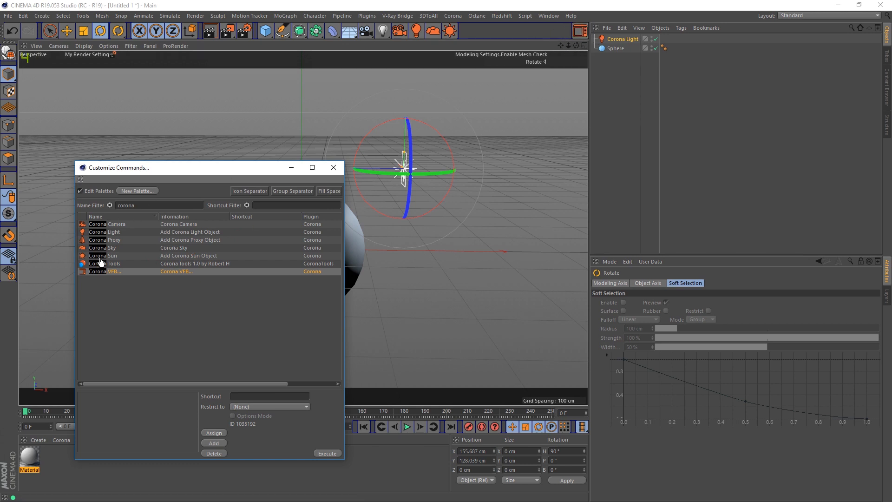
pyautogui.moveTo(101, 268); pyautogui.dragTo(563, 31)
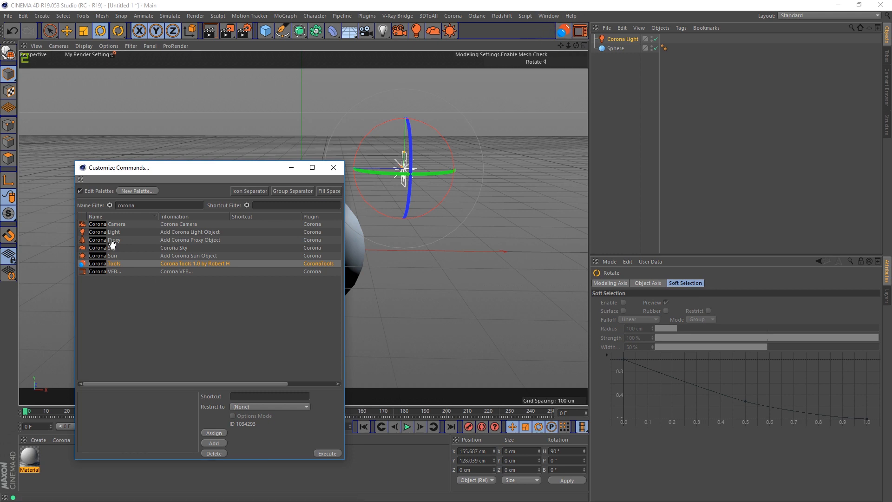
# Filter the commands by "multi", dock Corona's Multi-Pass command beside Corona Tools and close the customization window.
pyautogui.doubleClick(147, 206)
pyautogui.write('m')
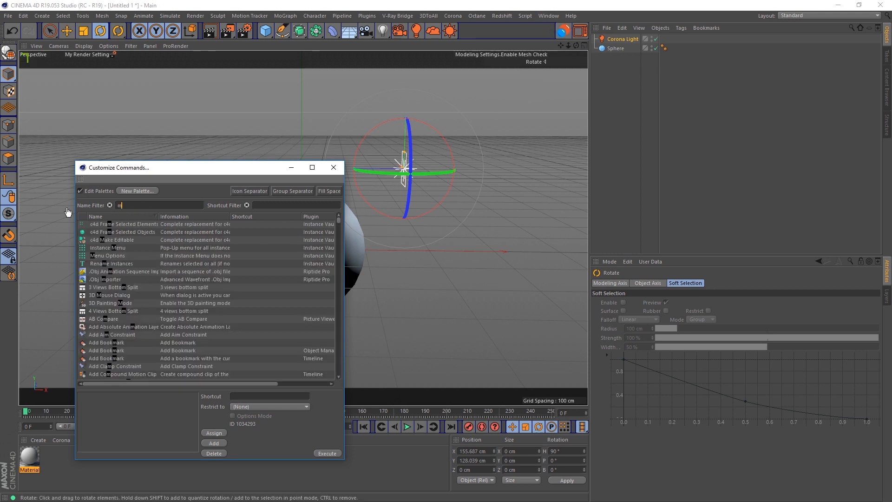
pyautogui.write('ulti')
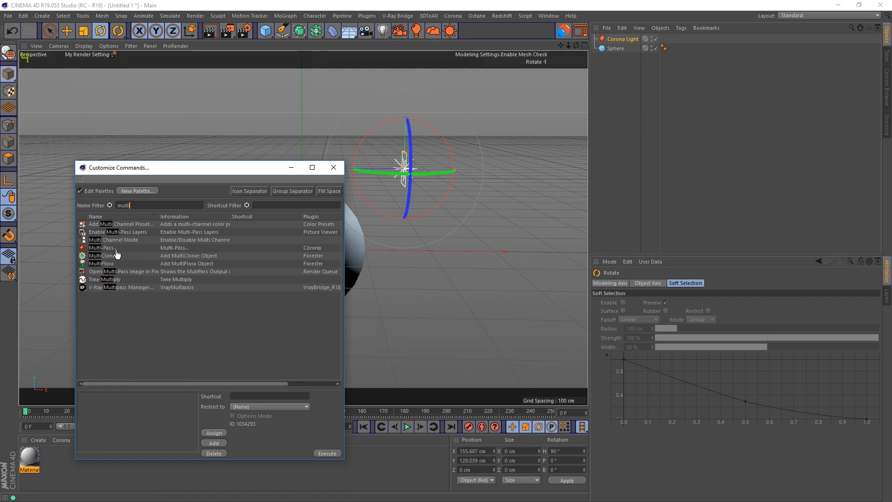
pyautogui.moveTo(105, 249)
pyautogui.mouseDown()
pyautogui.moveTo(325, 158)
pyautogui.moveTo(500, 34)
pyautogui.moveTo(455, 29)
pyautogui.moveTo(566, 29)
pyautogui.moveTo(556, 32)
pyautogui.mouseUp()
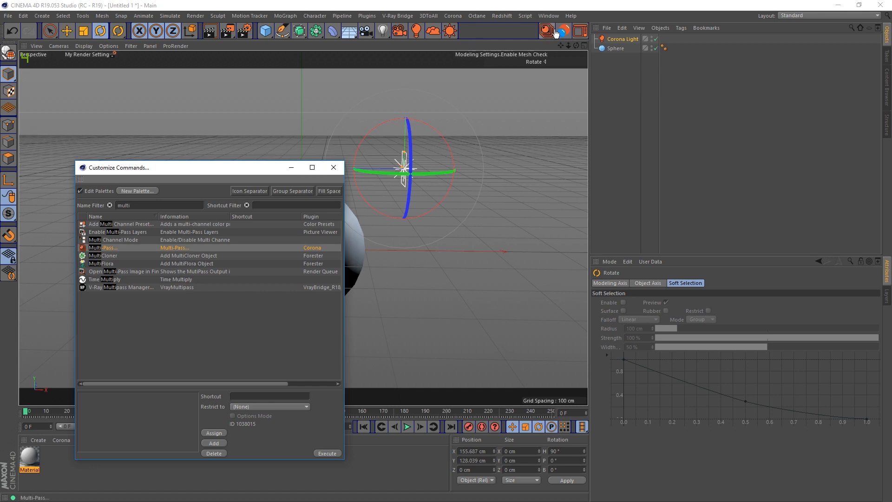
pyautogui.click(336, 167)
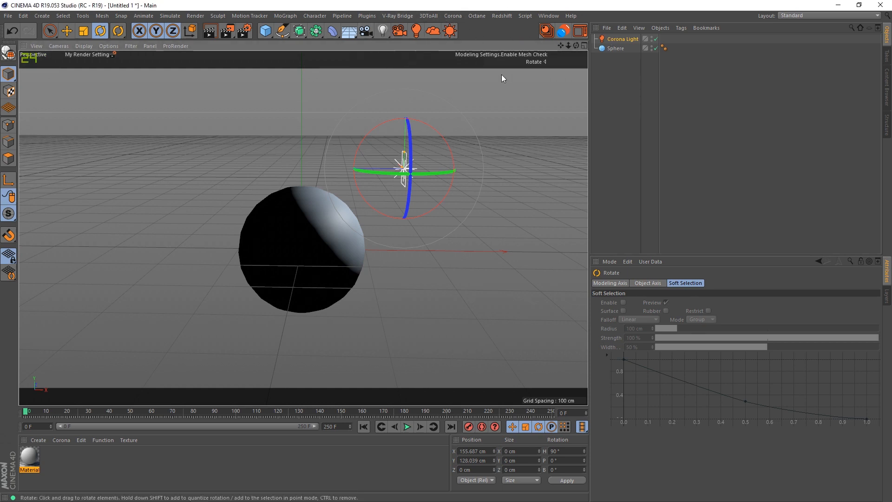
# Test the docked Corona commands by opening and closing the VFB and adding a sun, sky and light, and delete the added objects.
pyautogui.click(546, 31)
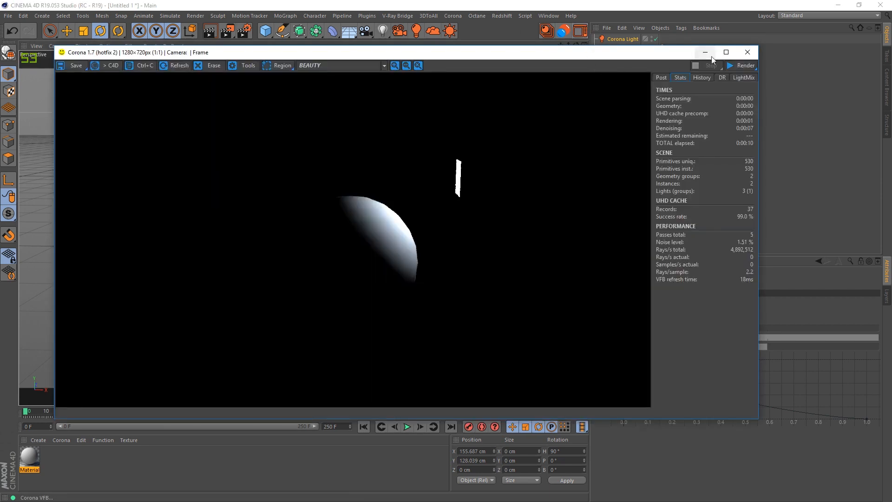
pyautogui.click(748, 52)
pyautogui.click(450, 31)
pyautogui.click(433, 31)
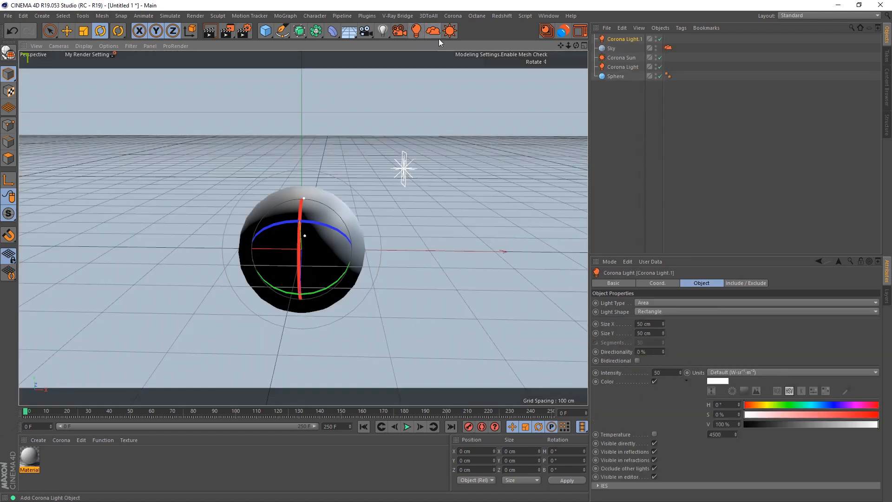
pyautogui.keyDown('shift'); pyautogui.click(616, 54); pyautogui.keyUp('shift')
pyautogui.press('Delete')
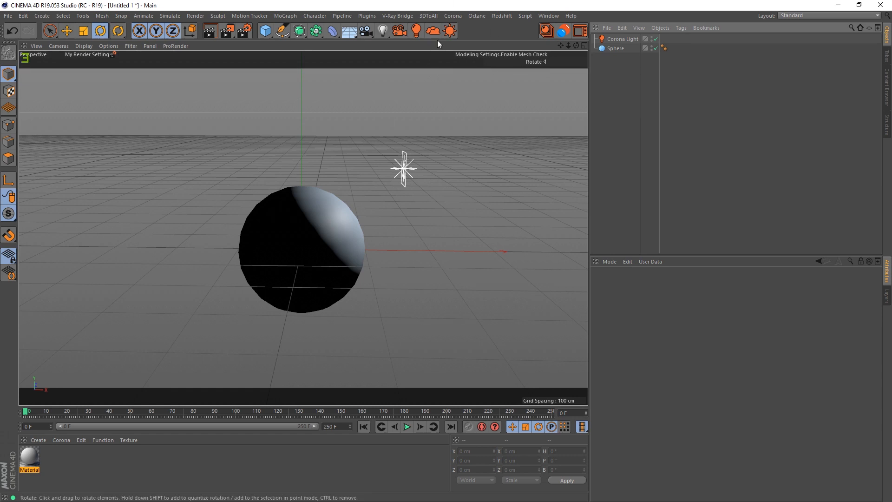
# Remove Corona Sun from the main palette, dock it again after Corona Sky using the "sun" filter, and close the customization window.
pyautogui.click(548, 16)
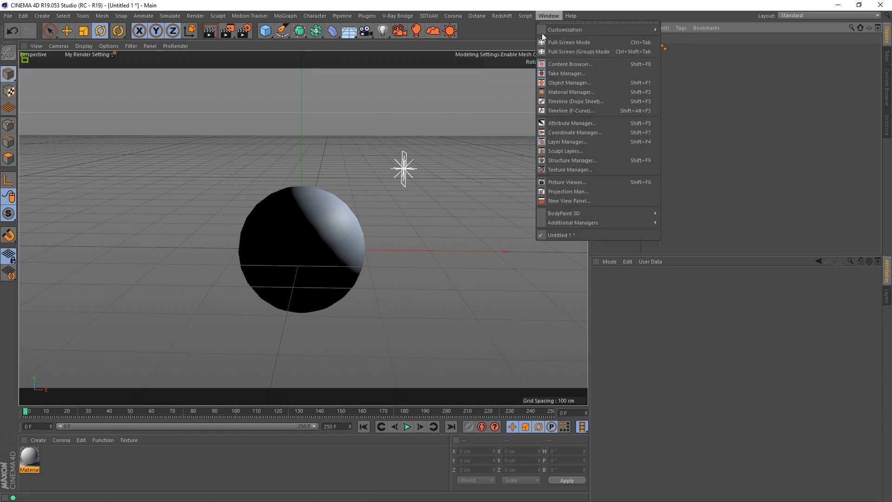
pyautogui.moveTo(604, 29)
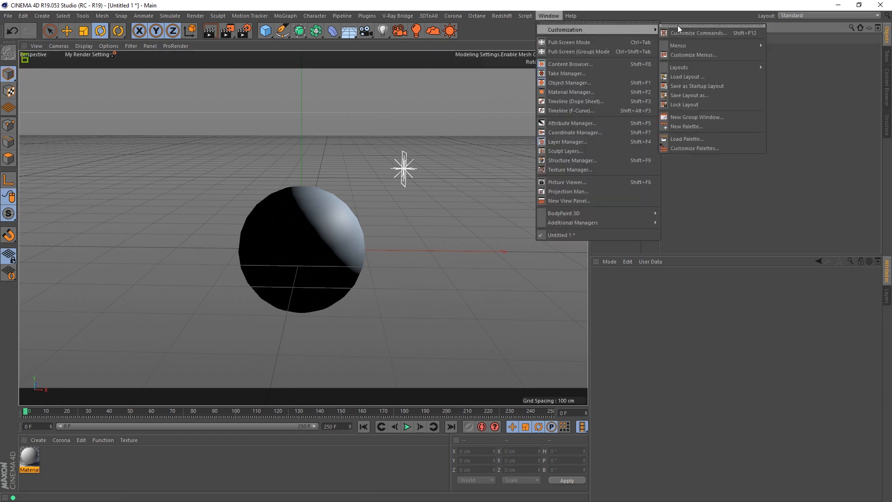
pyautogui.click(705, 144)
pyautogui.doubleClick(451, 33)
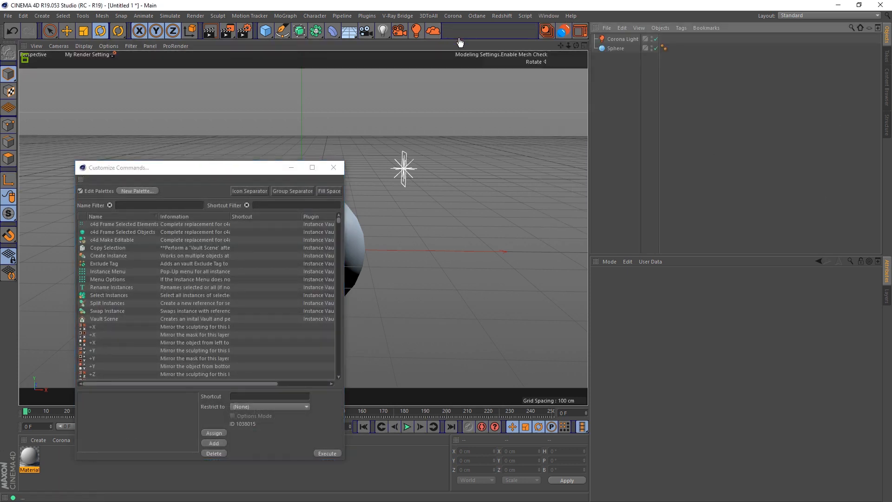
pyautogui.click(147, 205)
pyautogui.write('sun')
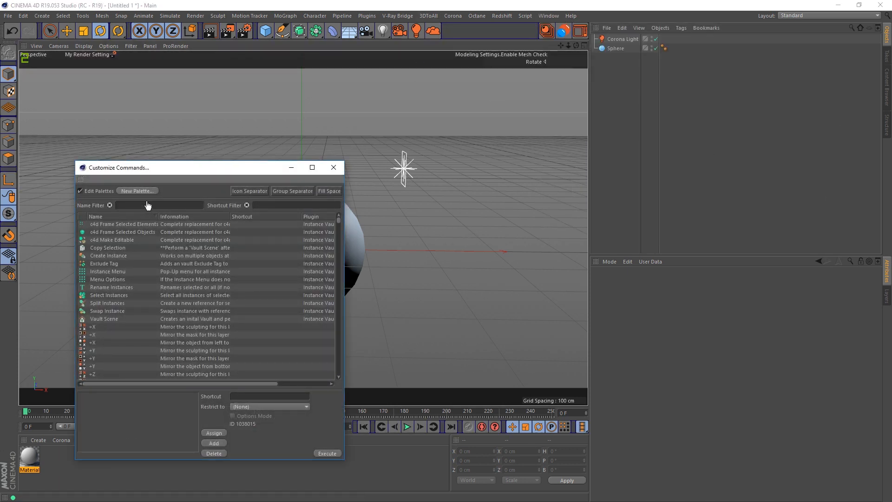
pyautogui.moveTo(95, 228); pyautogui.dragTo(450, 31)
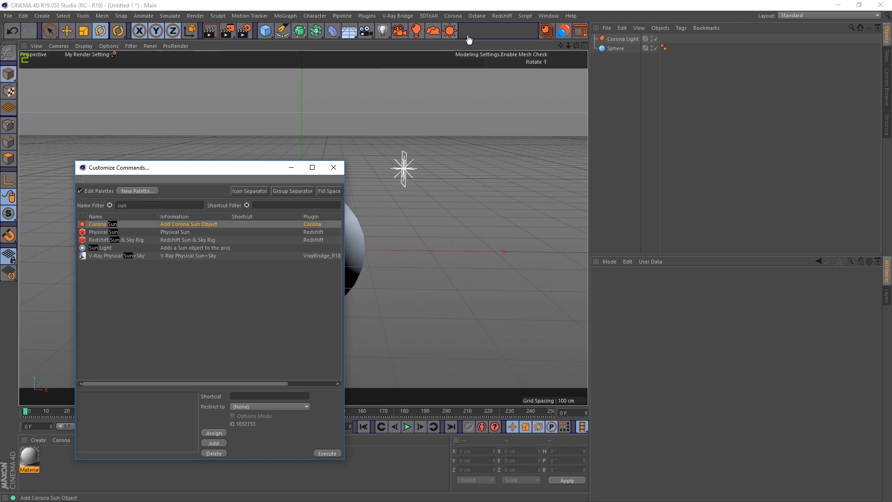
pyautogui.click(333, 168)
# Set the render output size to 800 by 800 pixels and close the render settings.
pyautogui.click(453, 15)
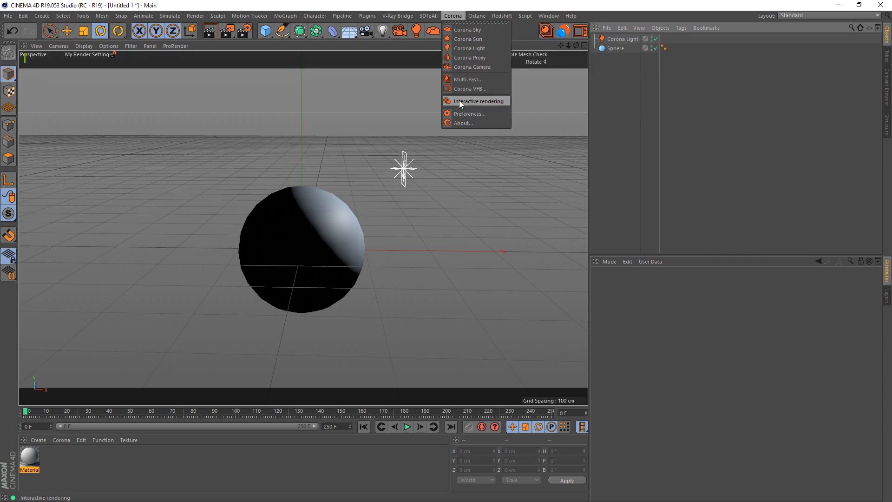
pyautogui.click(246, 31)
pyautogui.click(246, 30)
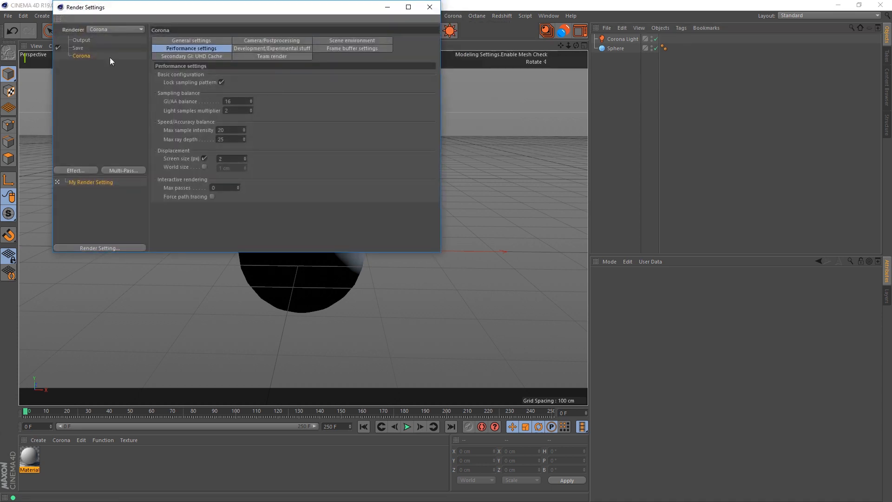
pyautogui.click(80, 39)
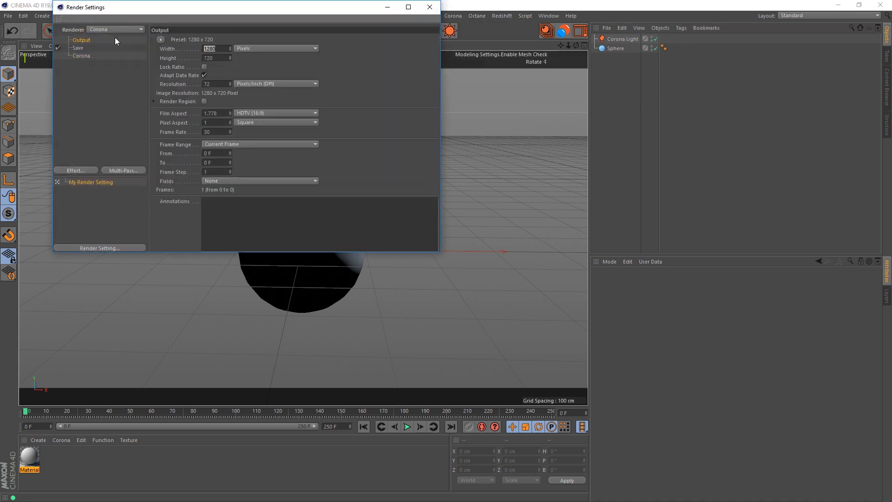
pyautogui.write('800')
pyautogui.press('Tab')
pyautogui.write('800')
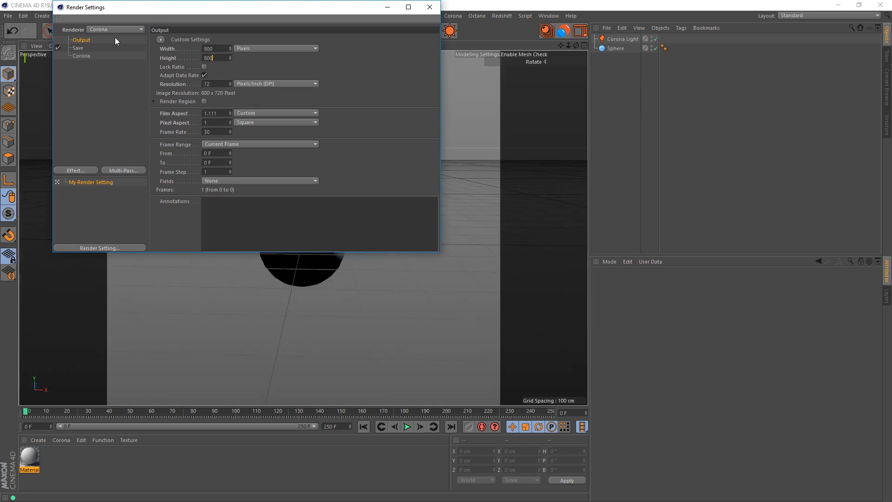
pyautogui.press('Tab')
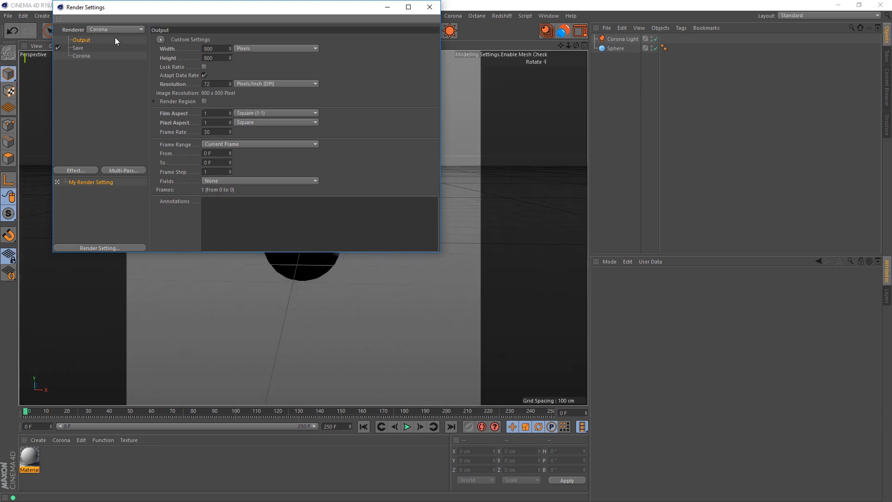
pyautogui.click(430, 7)
# Start Corona interactive rendering with the sphere and its light framed in the square view.
pyautogui.scroll(5, 326, 227)
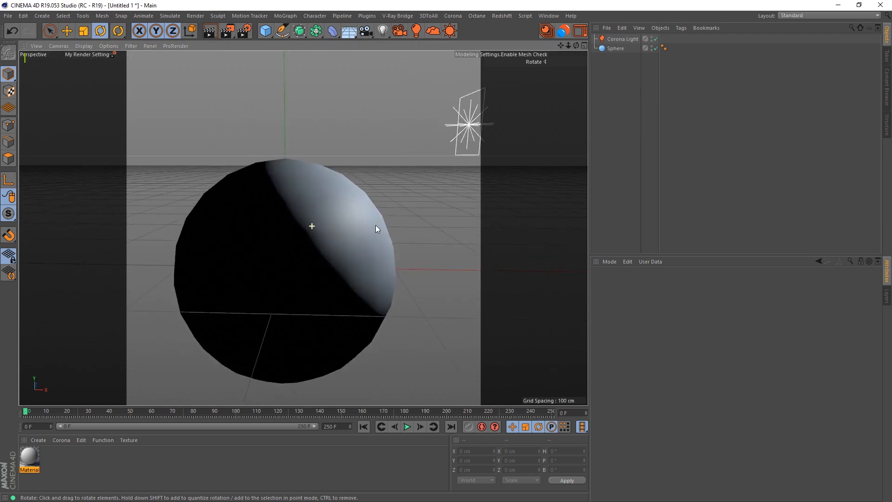
pyautogui.keyDown('alt'); pyautogui.moveTo(368, 222); pyautogui.dragTo(345, 217, button='middle'); pyautogui.keyUp('alt')
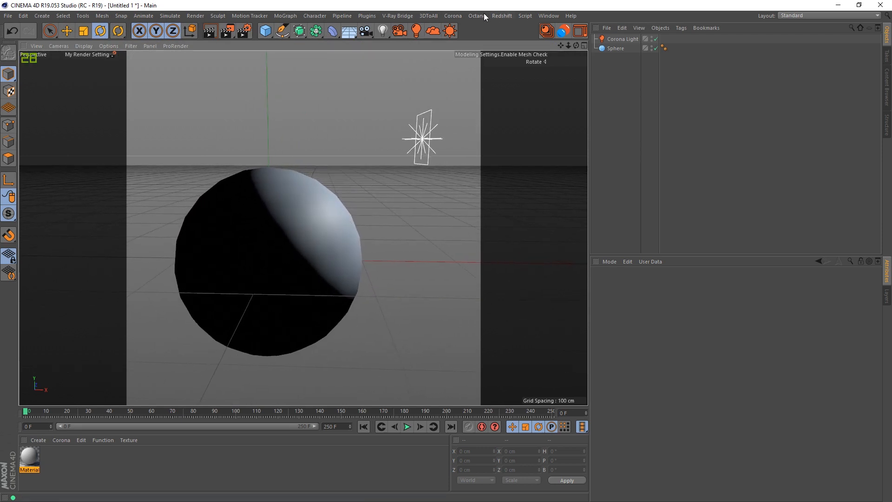
pyautogui.click(462, 16)
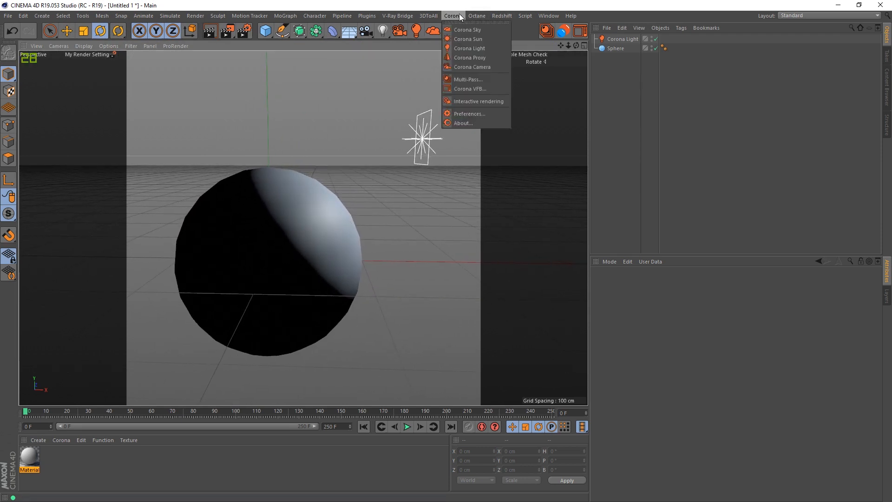
pyautogui.click(473, 101)
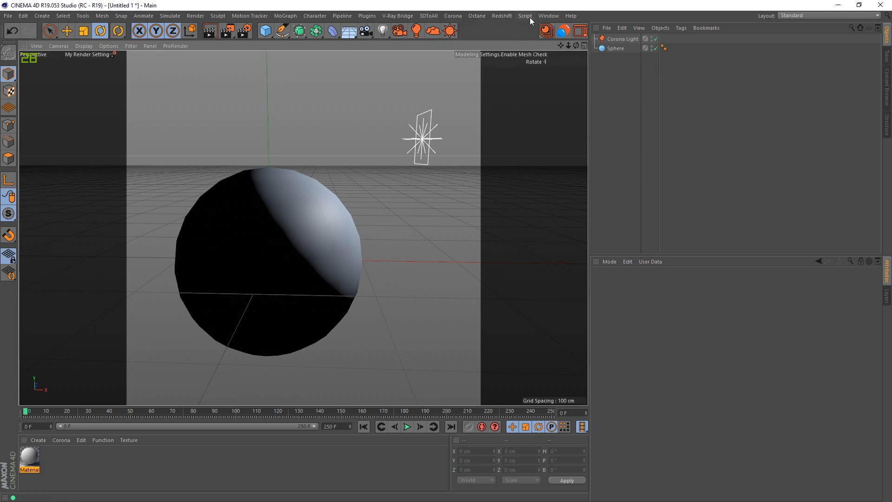
# Dock Corona's Interactive rendering command in the main palette before the other Corona render commands, using the "inter" filter, and close the customization window.
pyautogui.click(548, 16)
pyautogui.moveTo(572, 29)
pyautogui.click(694, 148)
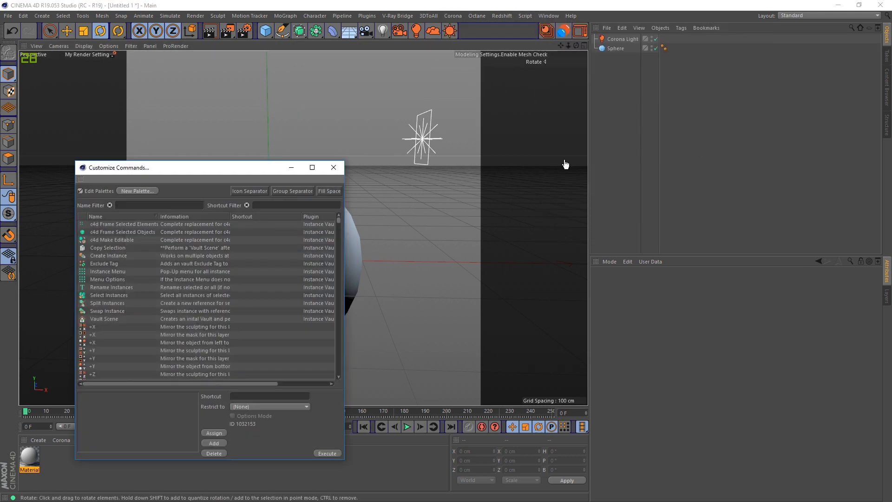
pyautogui.click(170, 206)
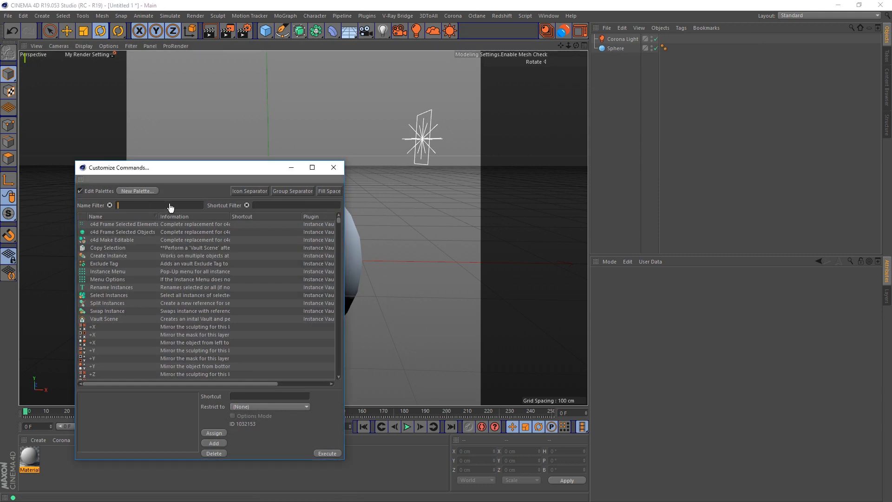
pyautogui.write('inter')
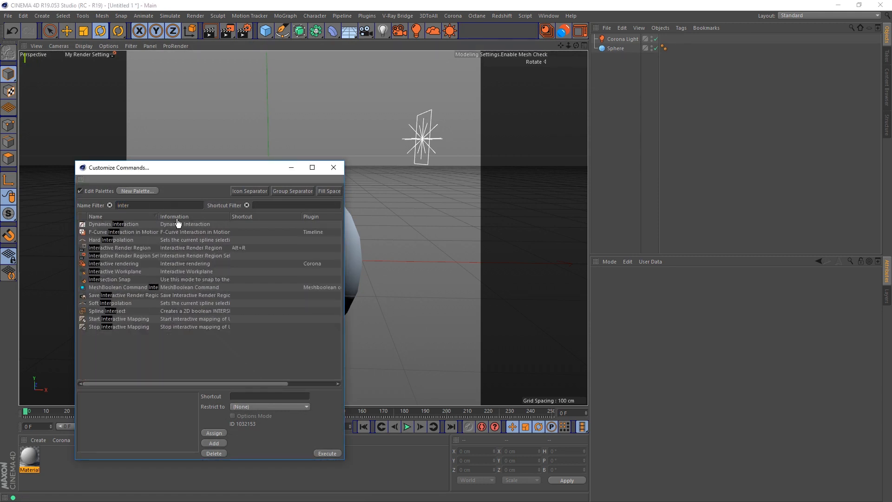
pyautogui.click(111, 265)
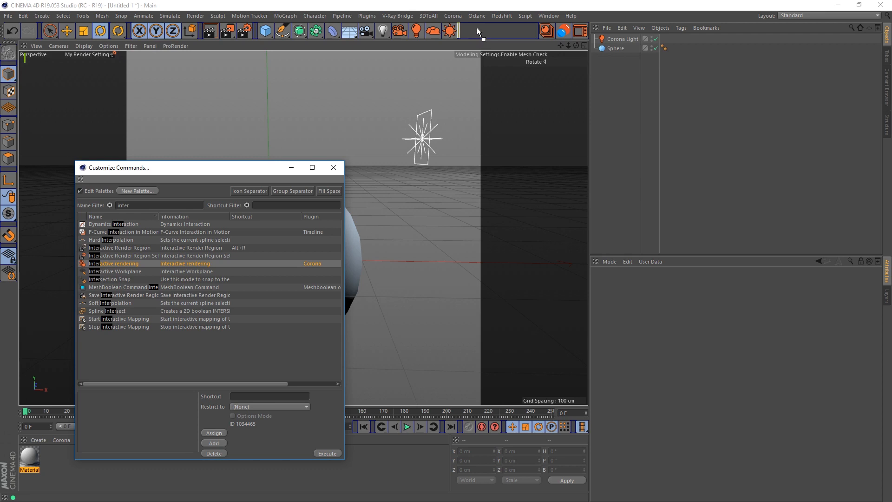
pyautogui.moveTo(477, 28); pyautogui.dragTo(535, 28)
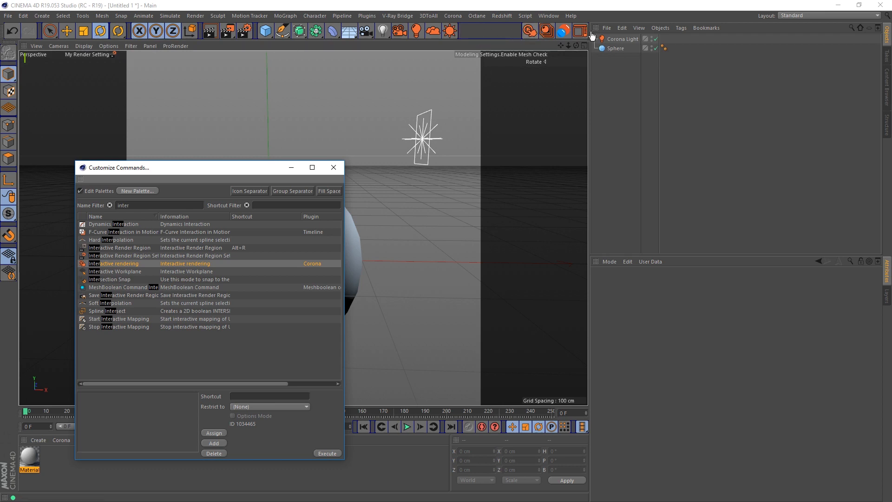
pyautogui.click(333, 168)
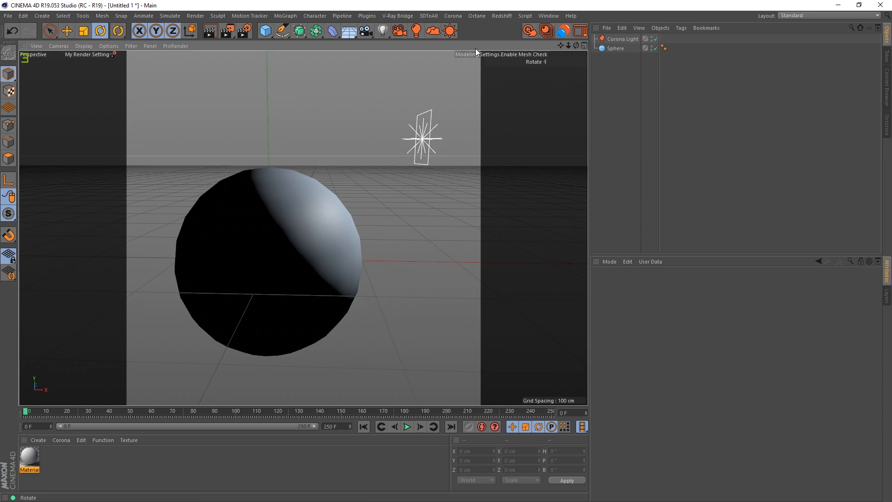
# Start Corona interactive rendering and shrink the frame buffer window so it sits beside the sphere in the viewport.
pyautogui.click(528, 32)
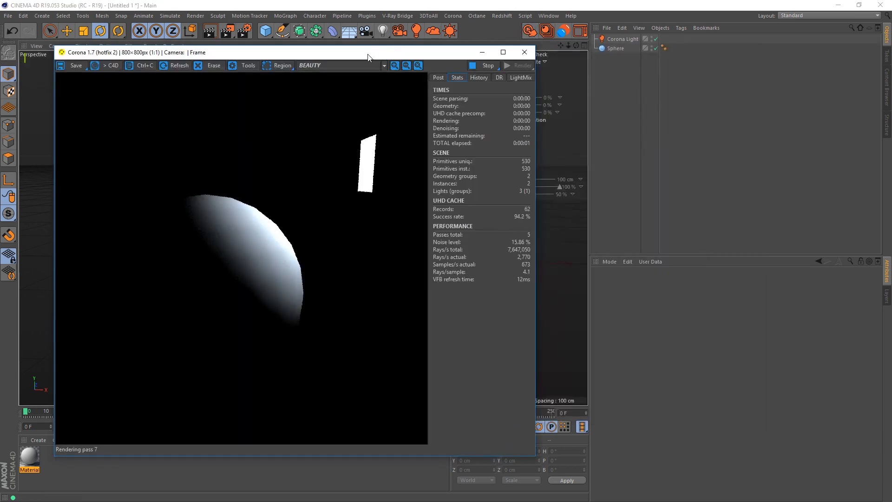
pyautogui.moveTo(347, 58); pyautogui.dragTo(651, 43)
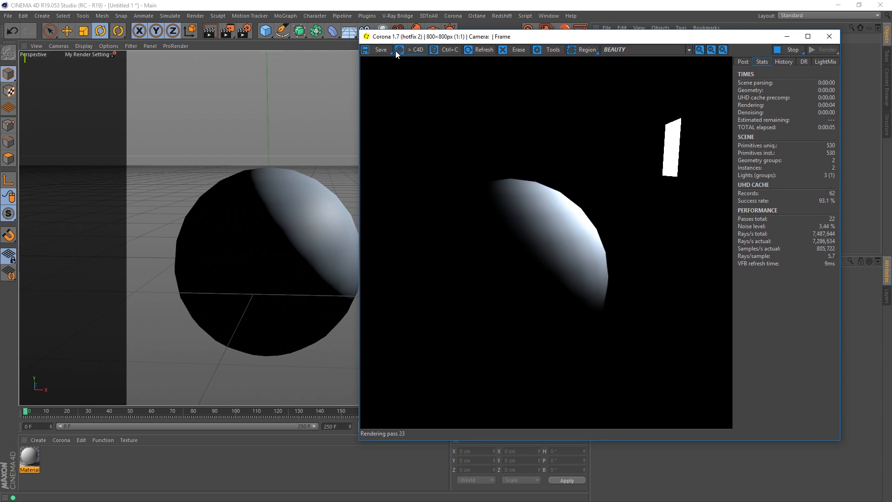
pyautogui.moveTo(360, 30); pyautogui.dragTo(512, 108)
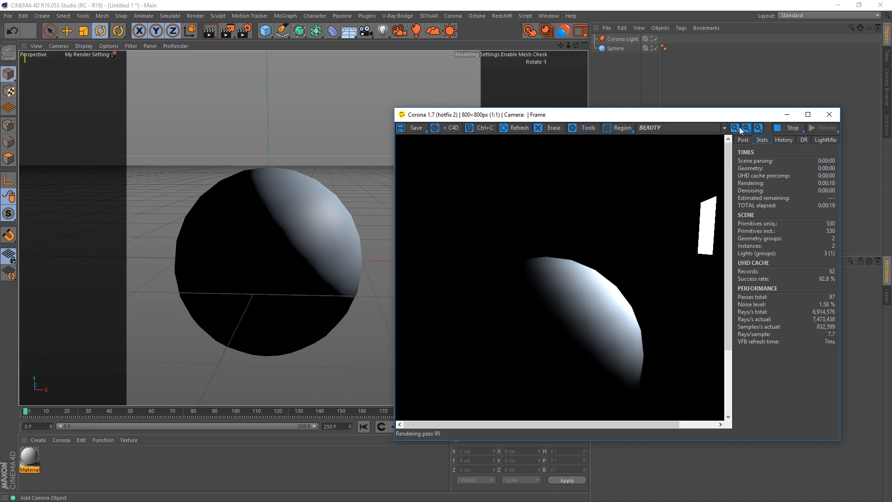
pyautogui.click(736, 128)
pyautogui.click(746, 127)
pyautogui.moveTo(677, 116); pyautogui.dragTo(650, 64)
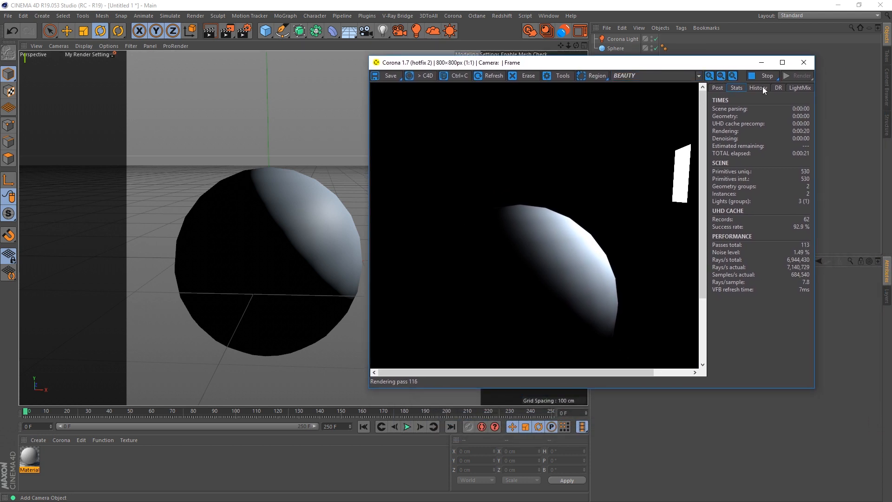
# Hide the frame buffer's statistics side panel and reposition the window so the viewport's sphere and light are uncovered.
pyautogui.click(563, 76)
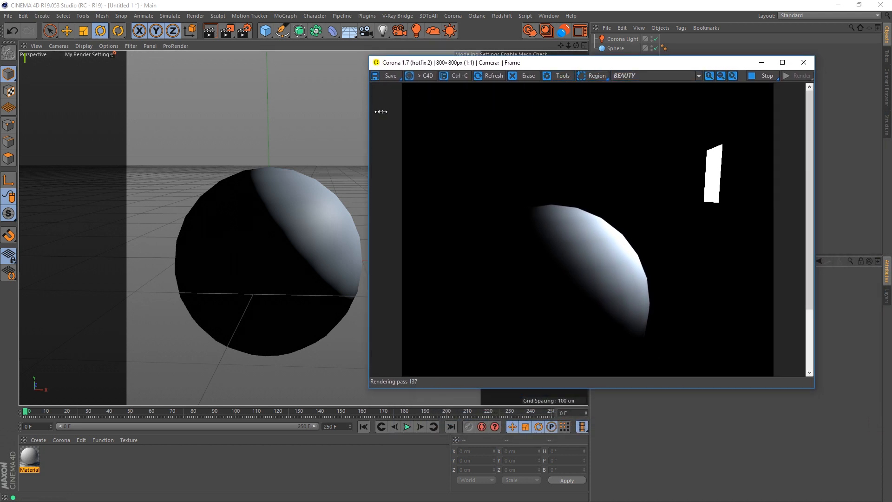
pyautogui.moveTo(558, 65); pyautogui.dragTo(620, 120)
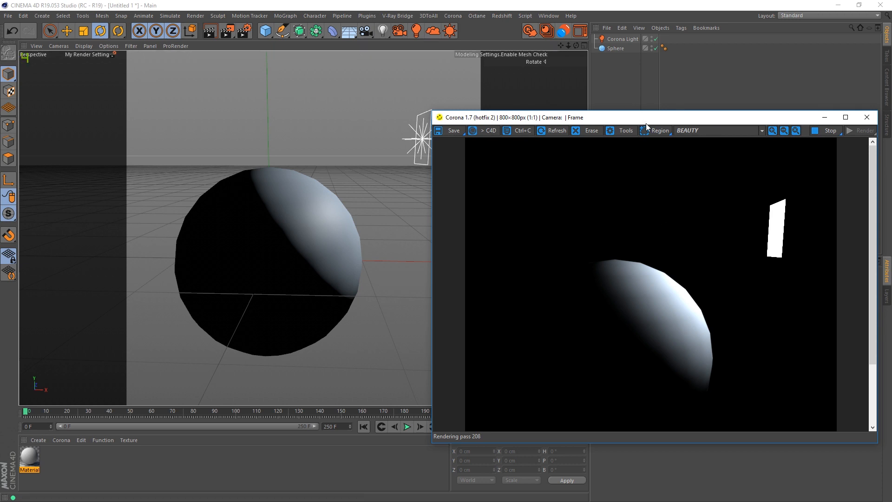
pyautogui.moveTo(646, 124); pyautogui.dragTo(612, 64)
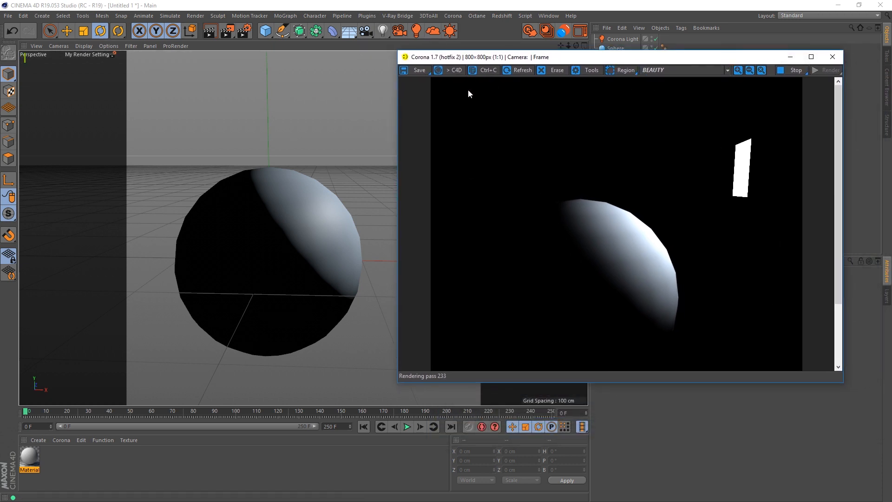
pyautogui.moveTo(636, 61); pyautogui.dragTo(727, 140)
pyautogui.moveTo(457, 125)
pyautogui.mouseDown()
pyautogui.moveTo(497, 145)
pyautogui.moveTo(560, 151)
pyautogui.moveTo(561, 142)
pyautogui.mouseUp()
pyautogui.moveTo(636, 155); pyautogui.dragTo(635, 179)
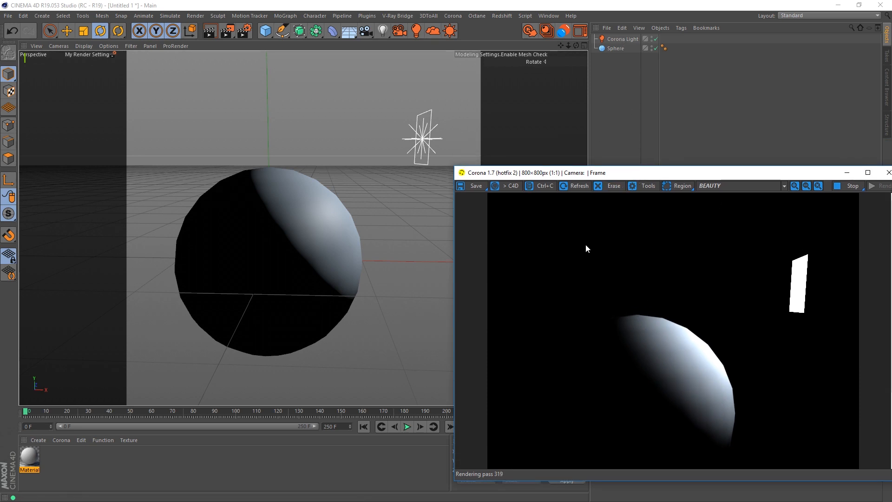
# Select the Corona Light, switch to Live Selection and move the light farther back from the camera.
pyautogui.click(618, 38)
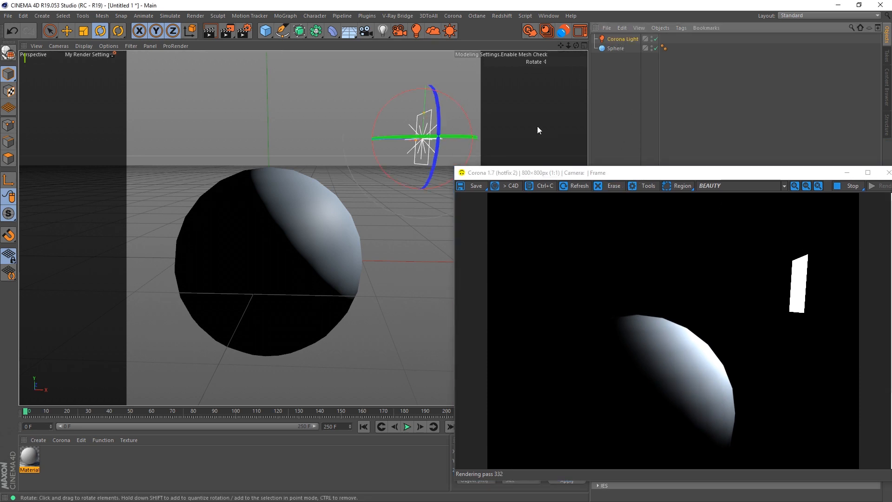
pyautogui.press('space')
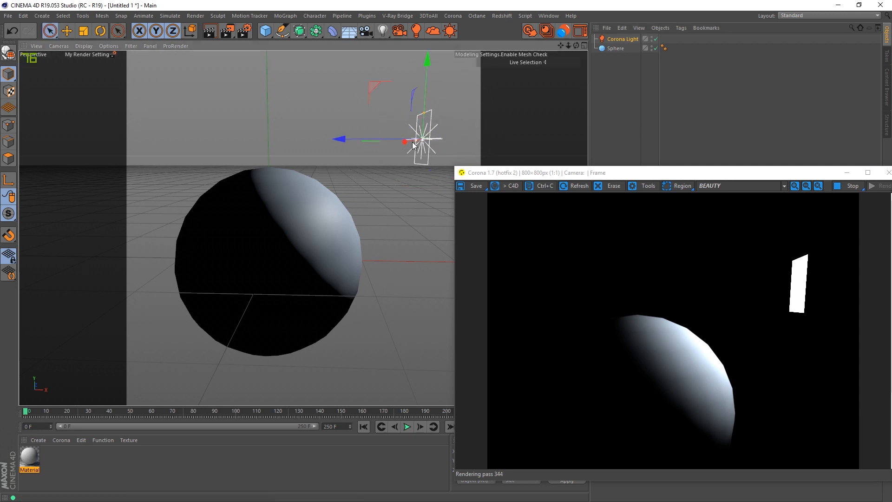
pyautogui.moveTo(405, 142)
pyautogui.mouseDown()
pyautogui.moveTo(449, 134)
pyautogui.moveTo(375, 159)
pyautogui.moveTo(444, 148)
pyautogui.moveTo(395, 155)
pyautogui.mouseUp()
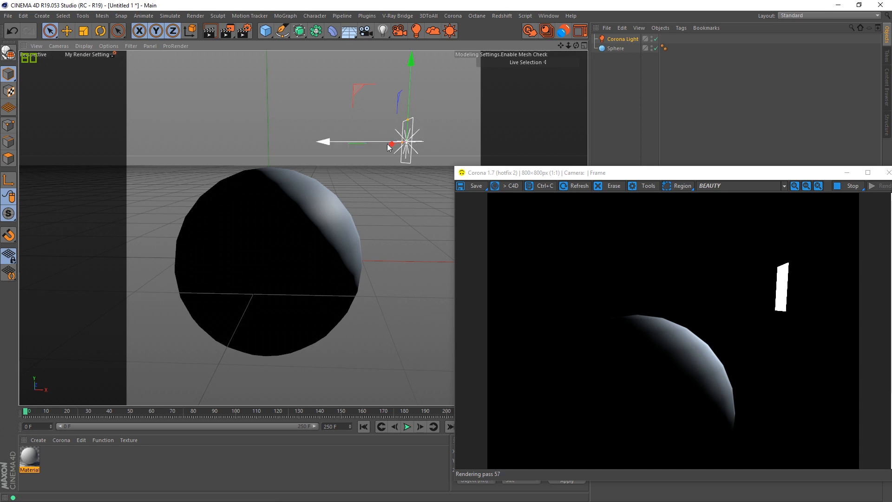
# Move the Corona Light closer to the camera and slide it across until it sits above the sphere.
pyautogui.moveTo(389, 146); pyautogui.dragTo(419, 140)
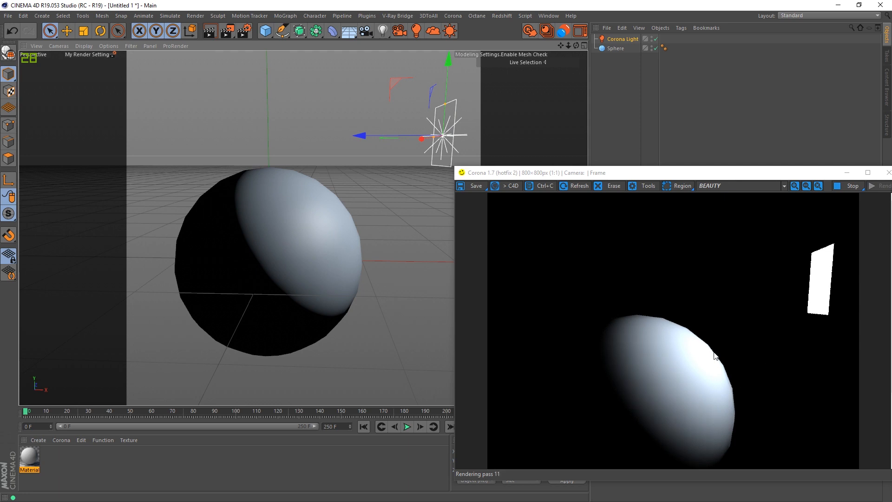
pyautogui.moveTo(376, 135); pyautogui.dragTo(255, 127)
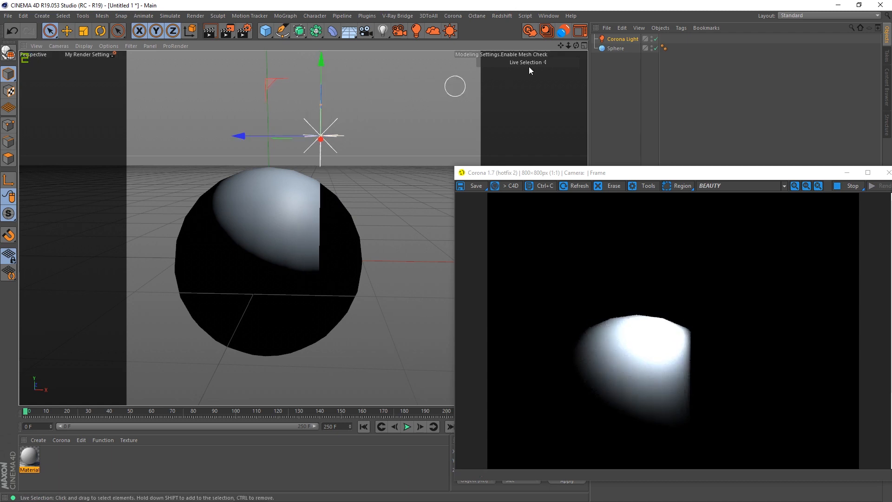
# Move the frame buffer clear of the Corona Light's attributes and set the light's intensity to 20.
pyautogui.click(627, 38)
pyautogui.moveTo(697, 168); pyautogui.dragTo(311, 129)
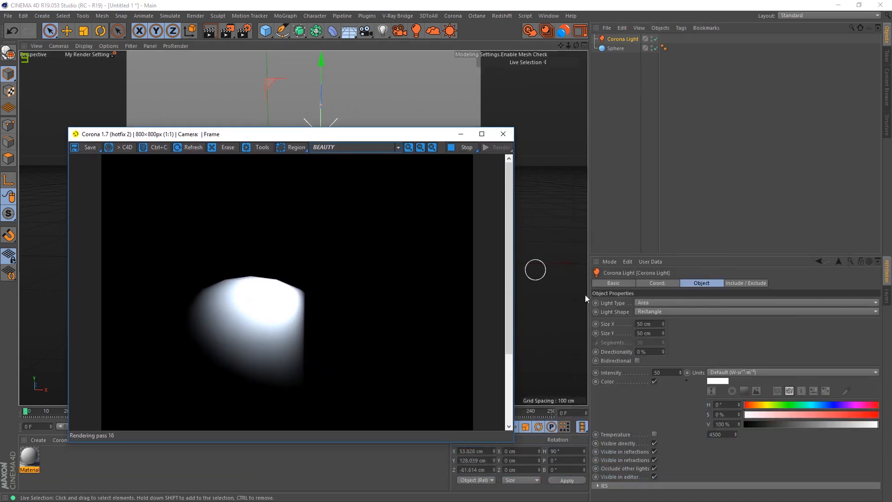
pyautogui.click(660, 372)
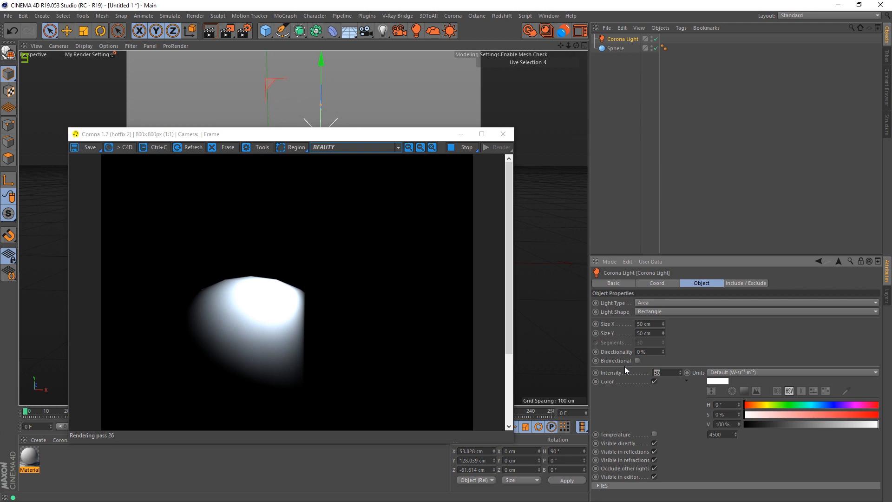
pyautogui.write('20')
pyautogui.press('Return')
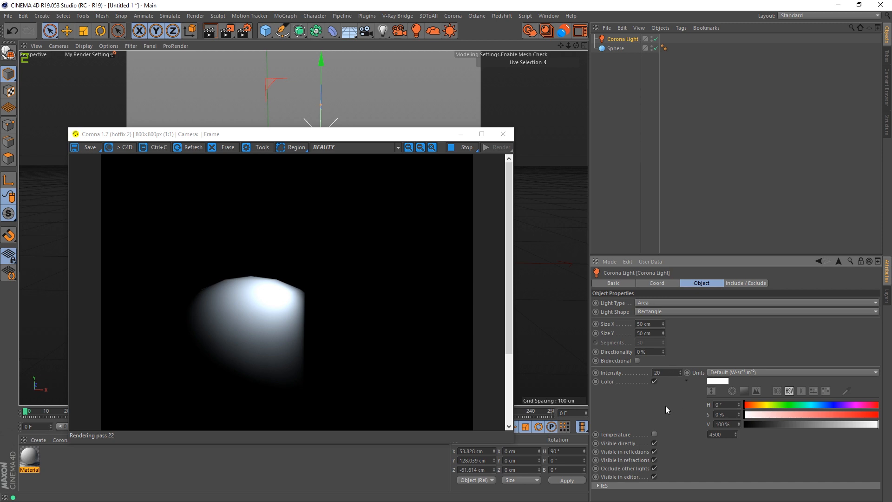
# Change the Corona Light's color to green with hue 124° and saturation 83%.
pyautogui.click(728, 389)
pyautogui.click(720, 381)
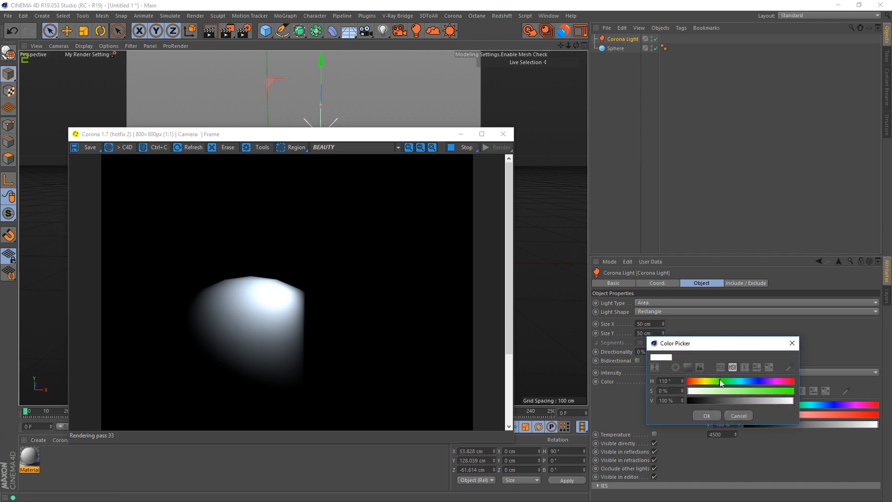
pyautogui.moveTo(721, 380); pyautogui.dragTo(776, 392)
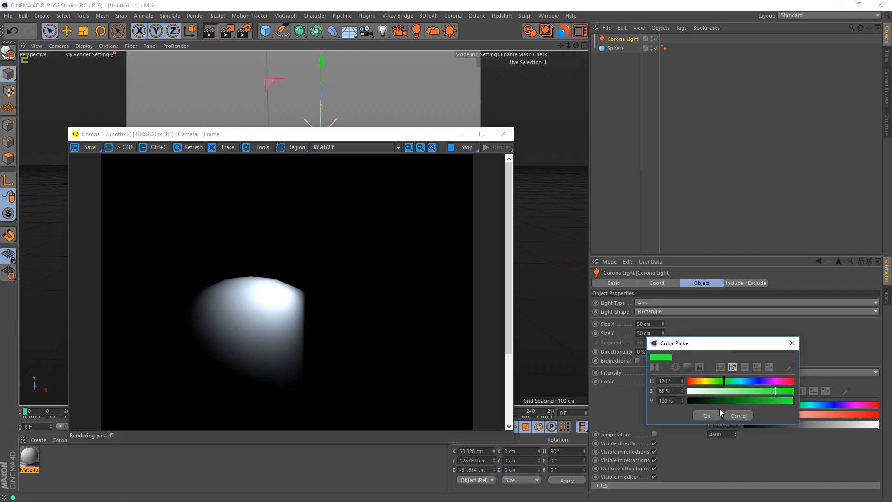
pyautogui.click(709, 413)
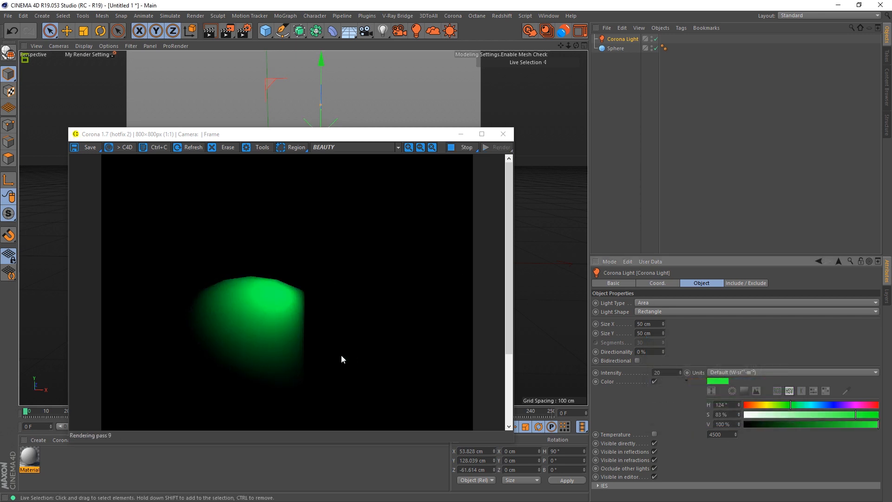
# Undo the light's color, intensity and latest position changes, and move the frame buffer back beside the viewport's sphere.
pyautogui.hotkey('ctrl', 'z')
pyautogui.hotkey('ctrl', 'z')
pyautogui.hotkey('ctrl', 'z')
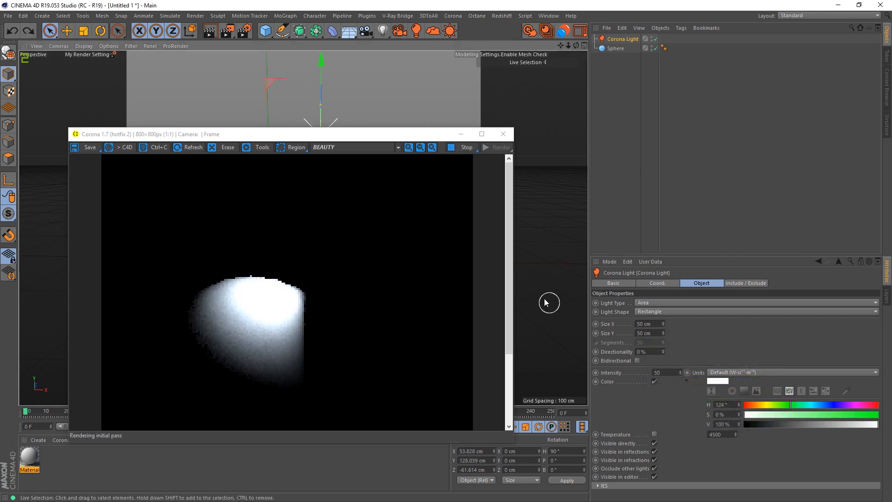
pyautogui.moveTo(375, 135); pyautogui.dragTo(745, 148)
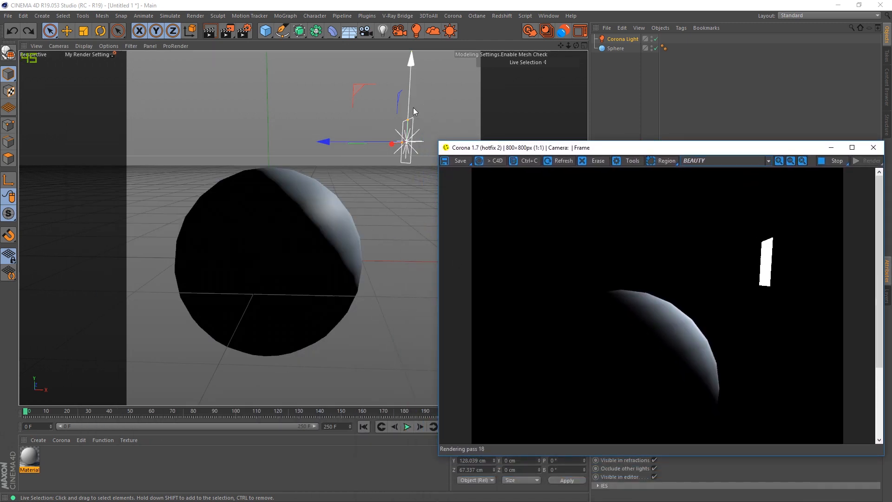
pyautogui.moveTo(636, 151); pyautogui.dragTo(630, 98)
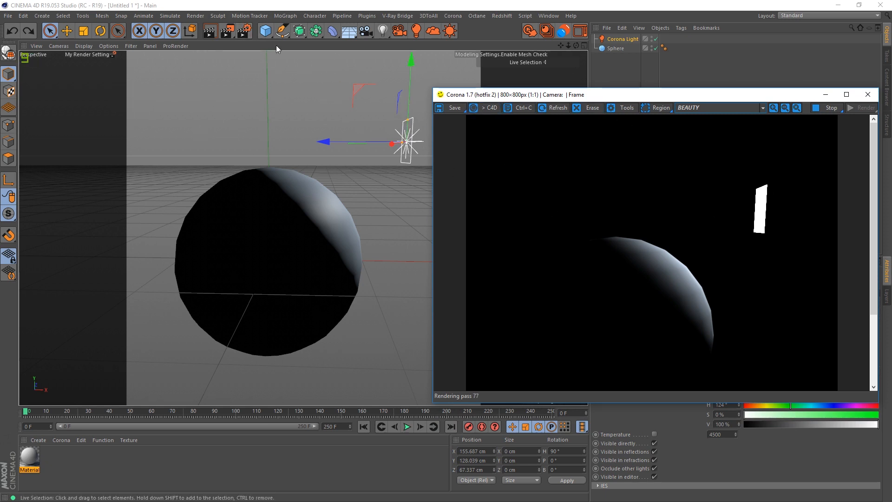
# Set the interactive rendering max passes to 30 in Corona's performance settings and close the render settings.
pyautogui.click(249, 31)
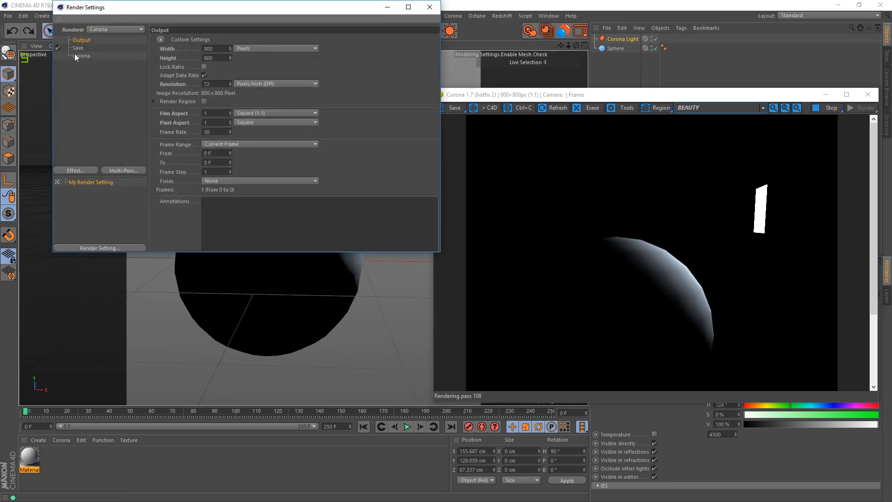
pyautogui.click(79, 55)
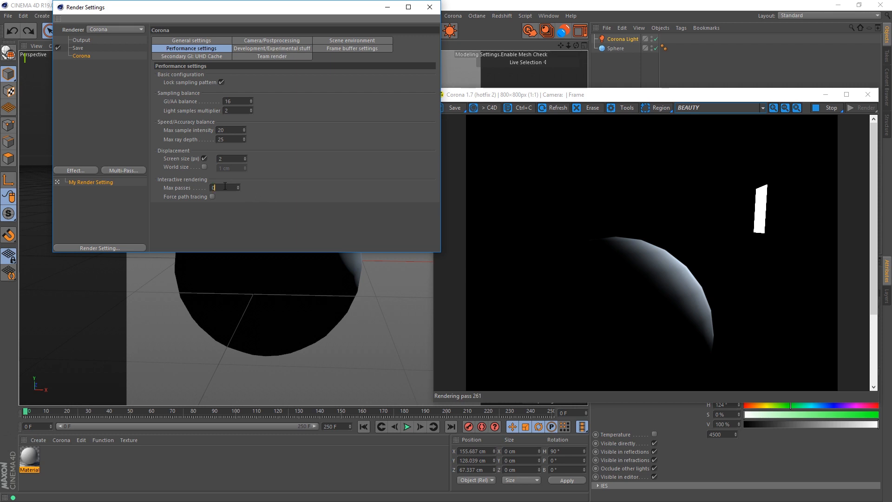
pyautogui.moveTo(225, 186); pyautogui.dragTo(176, 205)
pyautogui.write('30')
pyautogui.press('Return')
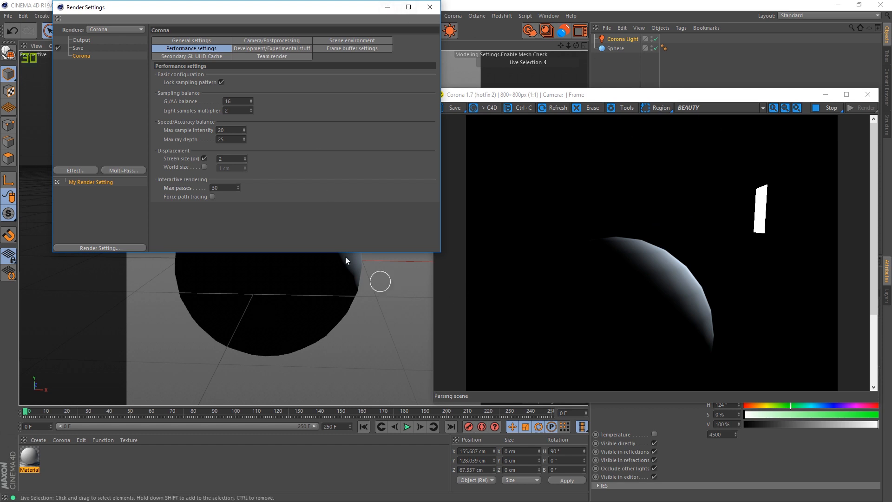
pyautogui.click(430, 6)
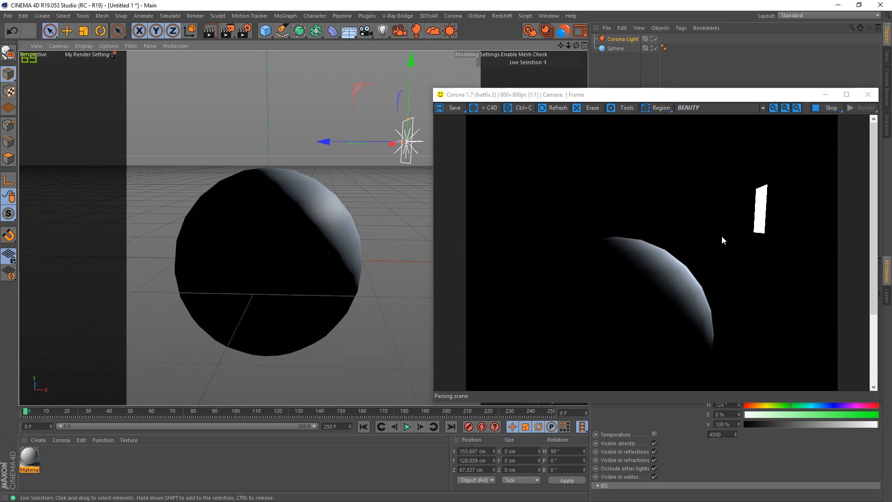
# Shift the Corona frame buffer slightly away from the light, minimize it, and bring it back at its normal window size.
pyautogui.moveTo(706, 97)
pyautogui.mouseDown()
pyautogui.moveTo(572, 101)
pyautogui.moveTo(719, 94)
pyautogui.mouseUp()
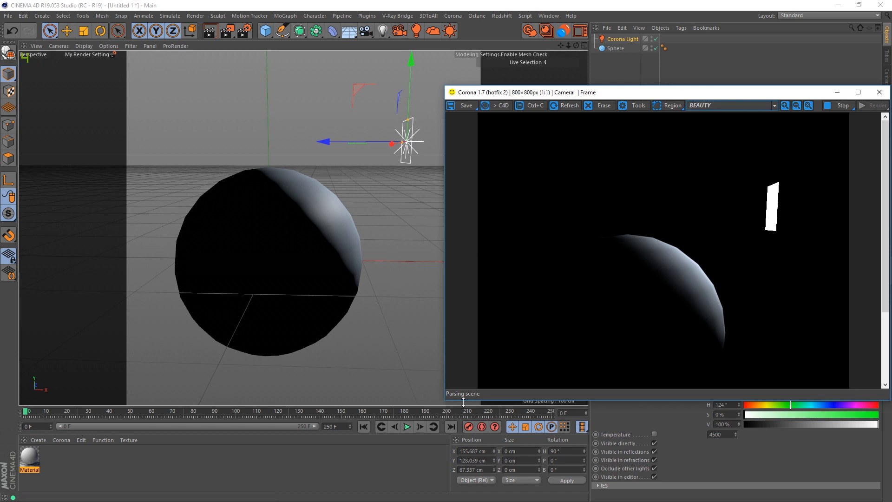
pyautogui.click(838, 92)
pyautogui.click(42, 495)
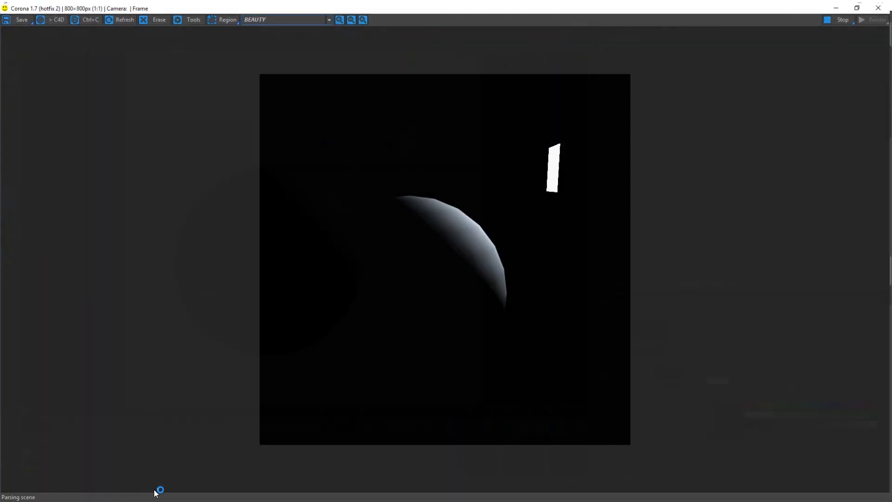
pyautogui.click(860, 5)
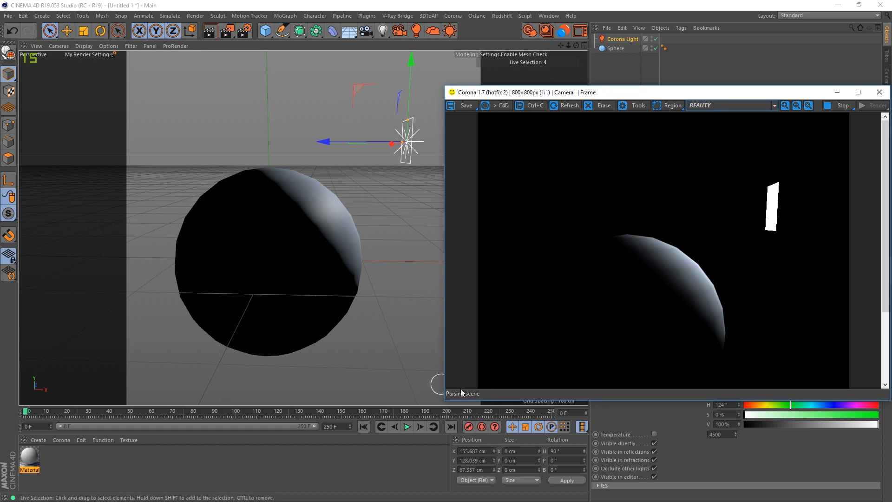
# Orbit the viewport around the lit sphere to check how the interactive render follows the view.
pyautogui.keyDown('alt'); pyautogui.moveTo(271, 248); pyautogui.dragTo(311, 251); pyautogui.keyUp('alt')
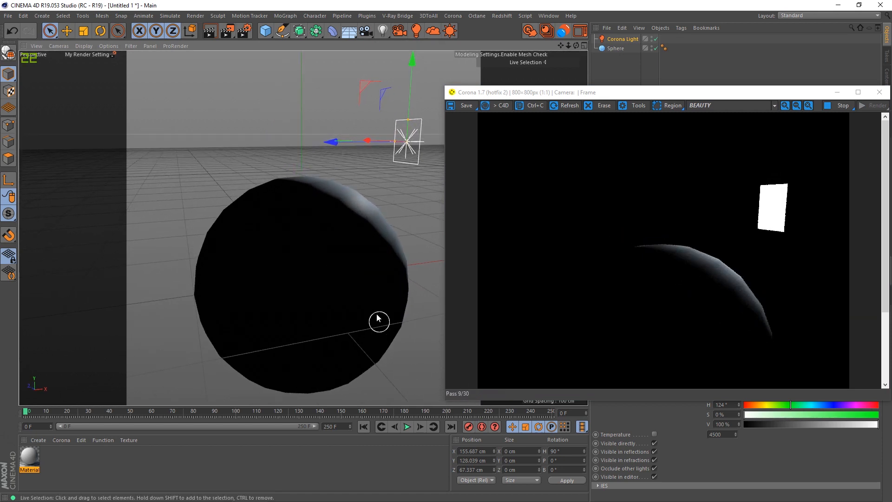
pyautogui.moveTo(382, 207)
pyautogui.keyDown('alt'); pyautogui.mouseDown()
pyautogui.moveTo(303, 210)
pyautogui.moveTo(367, 215)
pyautogui.mouseUp(); pyautogui.keyUp('alt')
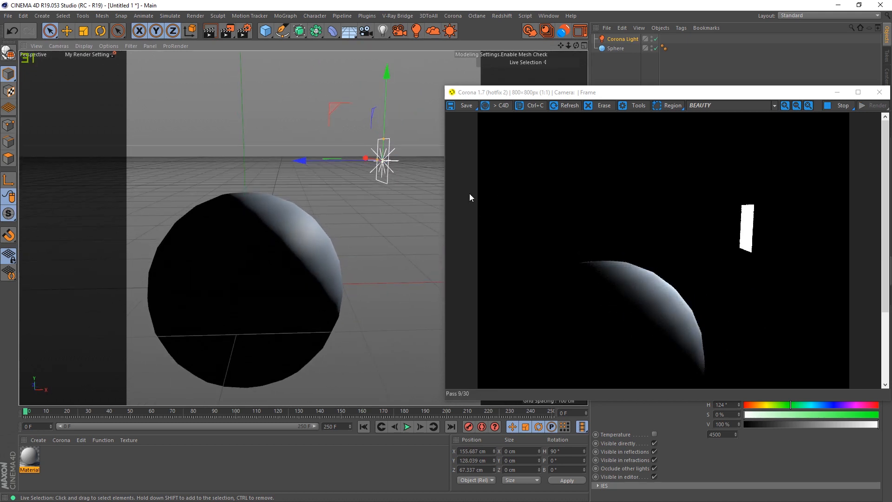
# Open the render settings, place the window over the viewport, and set Corona's GI solver to Path tracing.
pyautogui.click(243, 30)
pyautogui.moveTo(250, 8); pyautogui.dragTo(517, 28)
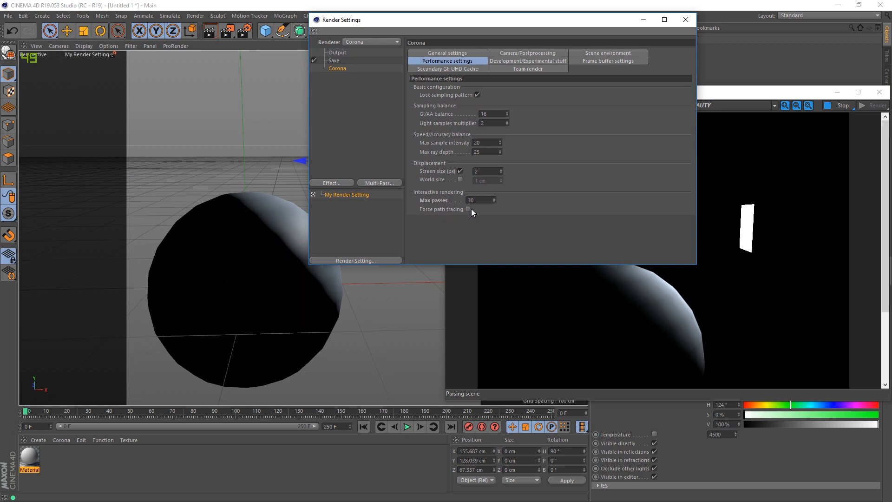
pyautogui.moveTo(542, 28); pyautogui.dragTo(354, 32)
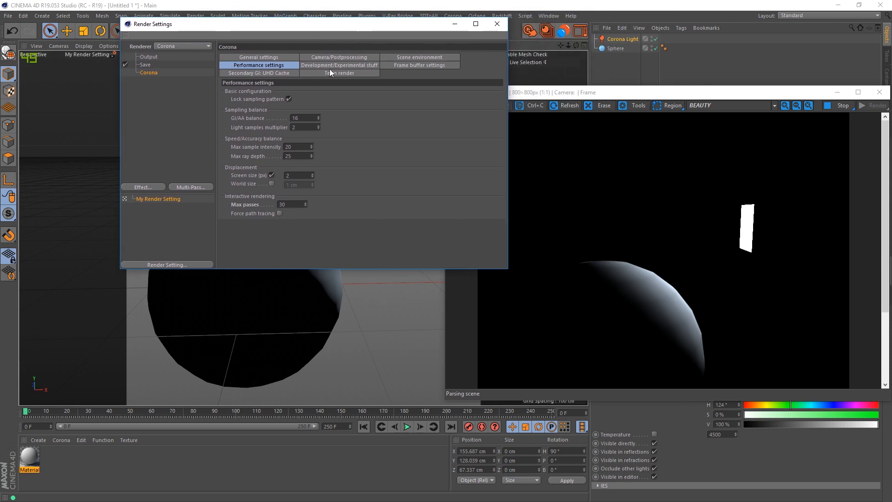
pyautogui.click(274, 57)
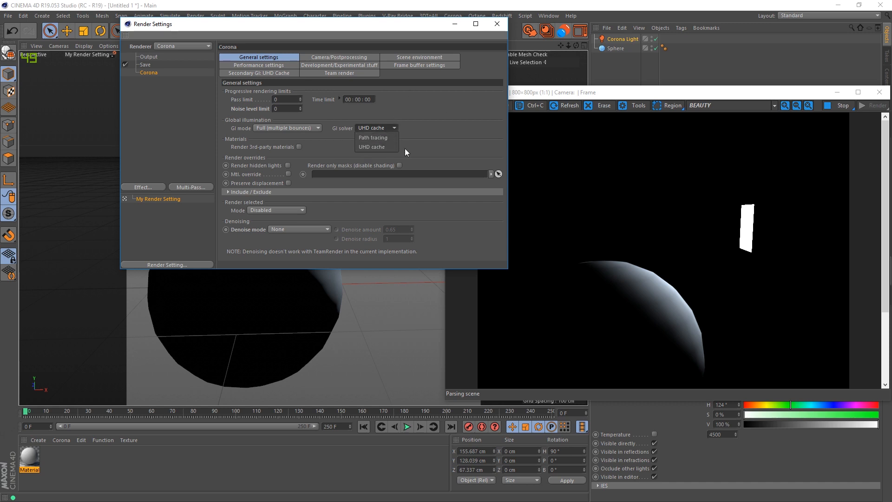
pyautogui.click(380, 141)
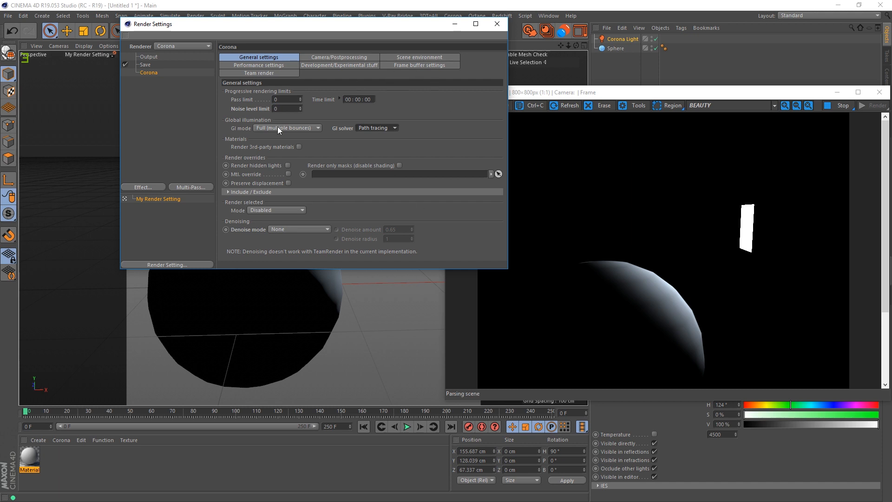
pyautogui.click(387, 128)
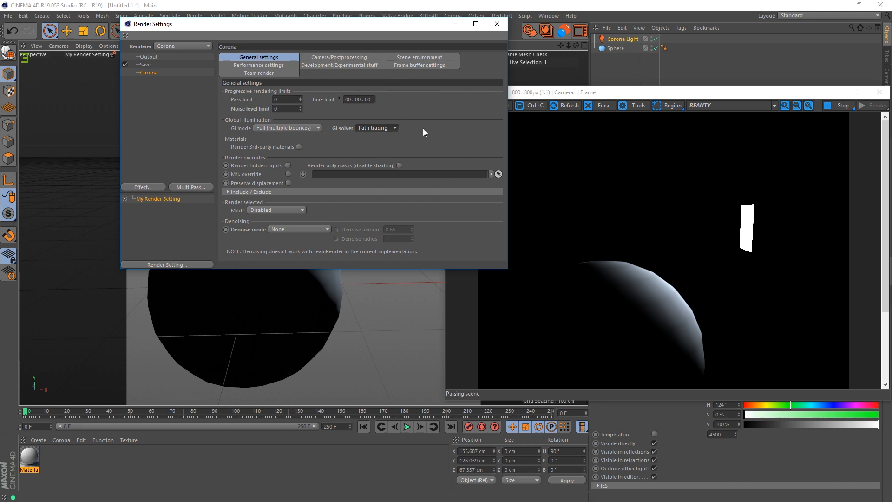
# Set the GI solver to UHD cache, check the performance settings, and put the render settings window away.
pyautogui.click(395, 128)
pyautogui.click(389, 147)
pyautogui.click(261, 65)
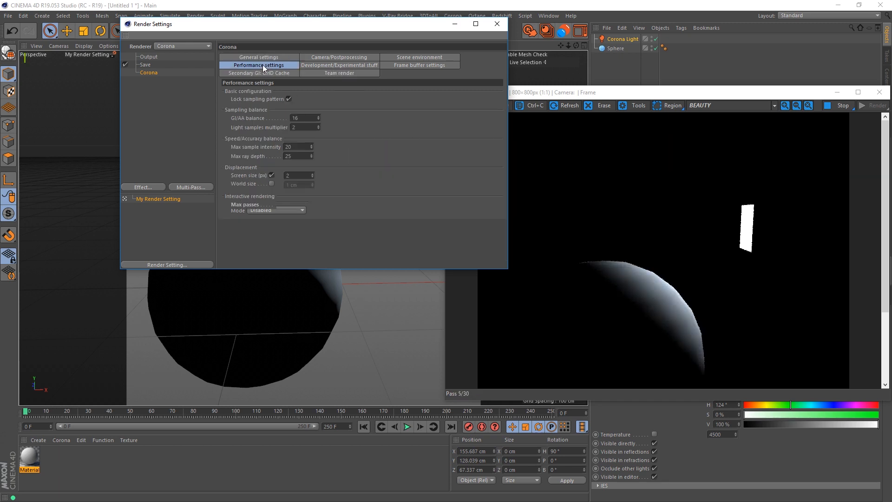
pyautogui.click(455, 25)
# Select the sphere and shift it vertically to a Y position of about 47.6 cm while interactive rendering runs.
pyautogui.click(293, 260)
pyautogui.moveTo(250, 220); pyautogui.dragTo(293, 144)
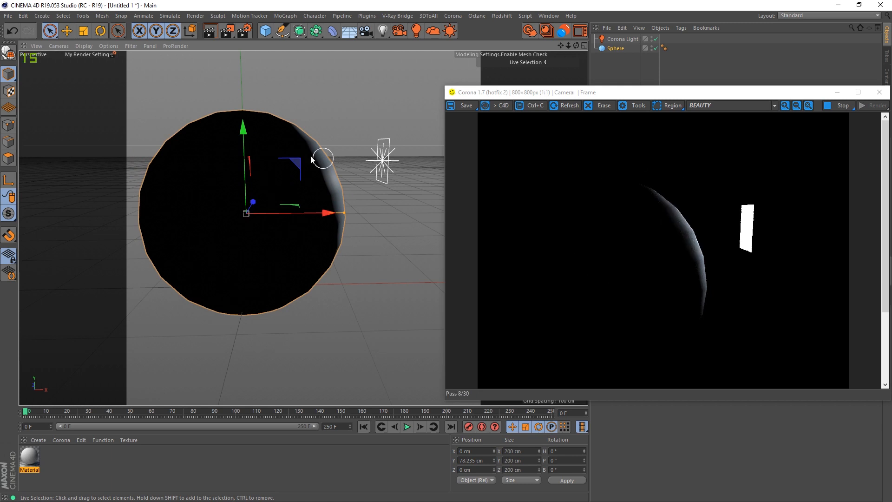
pyautogui.moveTo(243, 124); pyautogui.dragTo(254, 155)
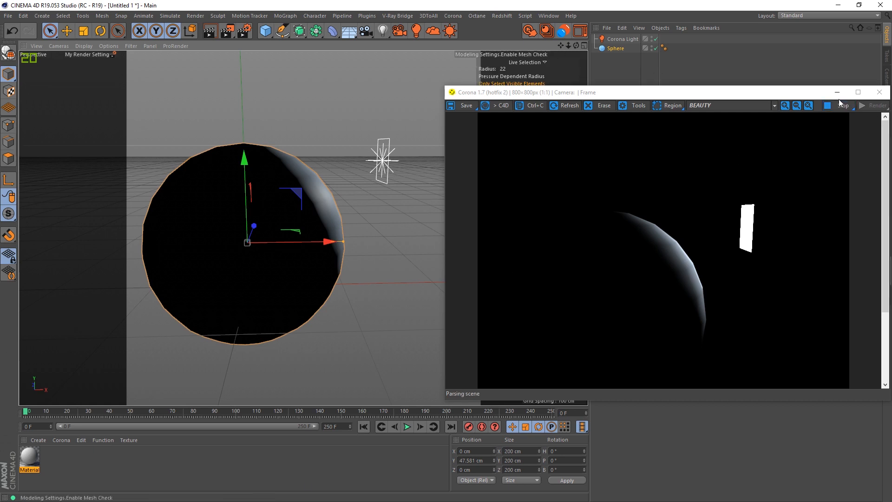
pyautogui.click(564, 55)
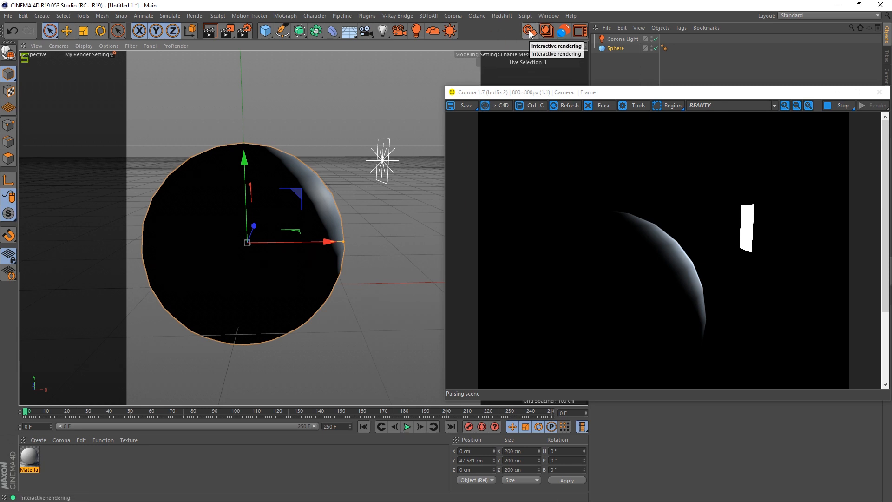
# Reposition the Corona frame buffer over the viewport, refresh the interactive render with a slight view change, and close the frame buffer.
pyautogui.moveTo(682, 86); pyautogui.dragTo(569, 88)
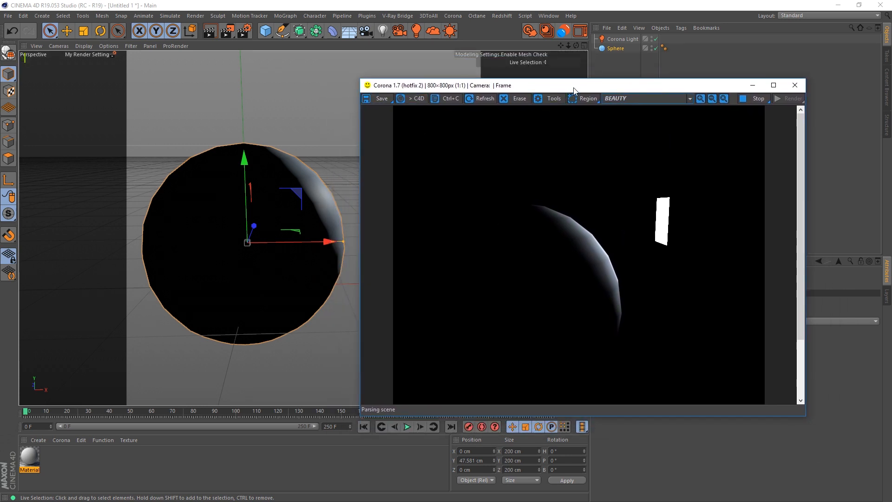
pyautogui.moveTo(575, 87); pyautogui.dragTo(292, 82)
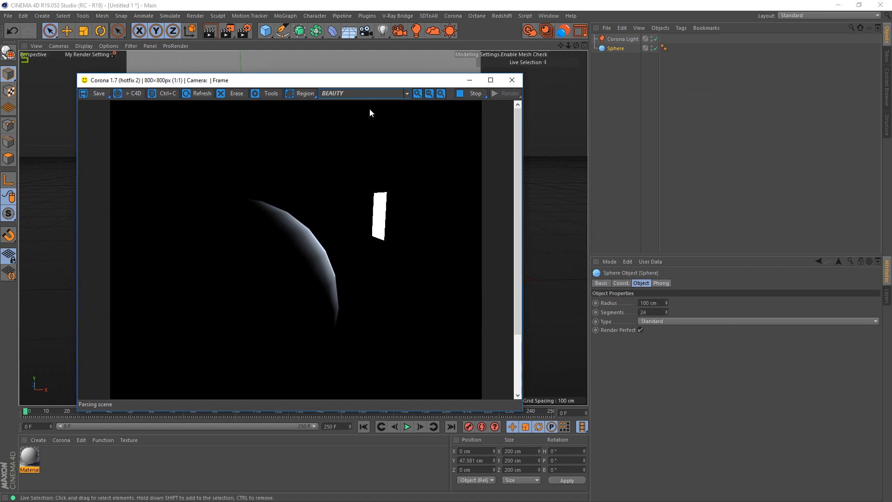
pyautogui.moveTo(332, 87); pyautogui.dragTo(527, 73)
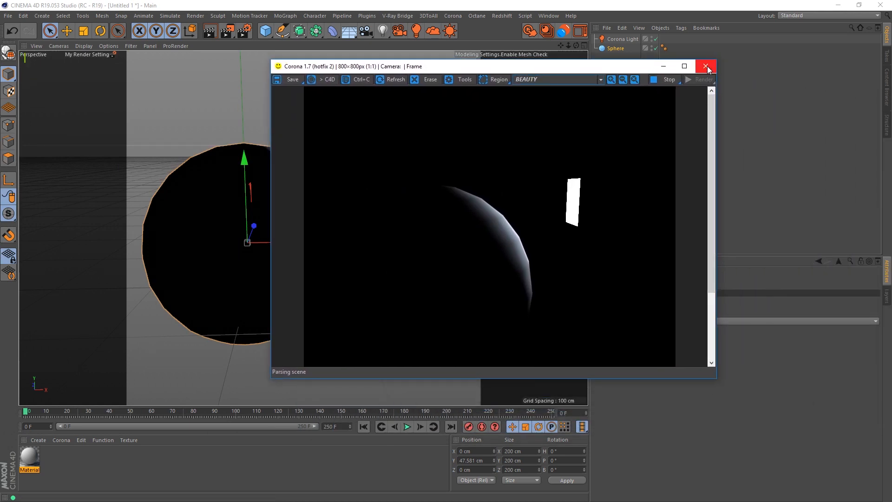
pyautogui.keyDown('alt'); pyautogui.moveTo(199, 209); pyautogui.dragTo(209, 205); pyautogui.keyUp('alt')
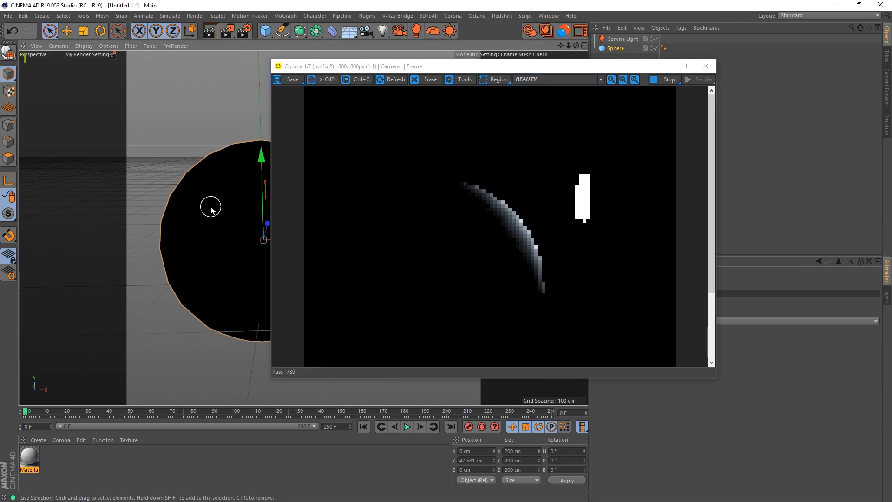
pyautogui.click(705, 67)
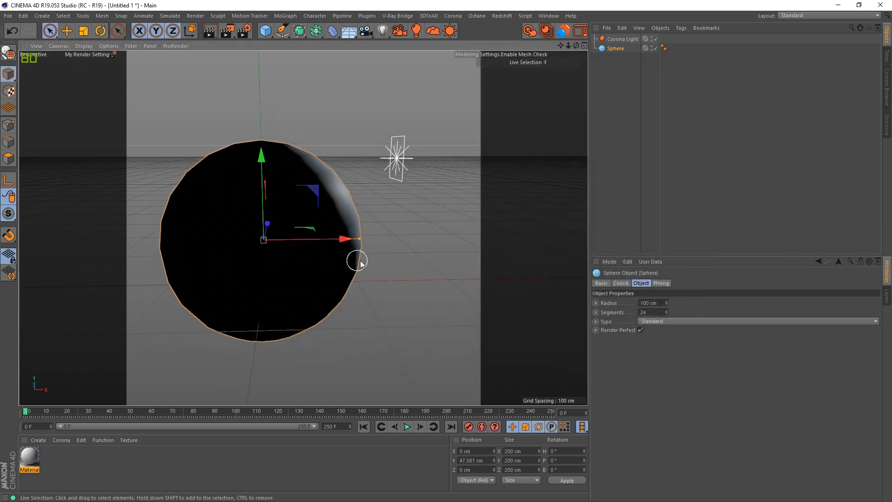
# Open the render settings beside the sphere and check the GI mode options, keeping Full (multiple bounces).
pyautogui.moveTo(379, 203)
pyautogui.keyDown('alt'); pyautogui.mouseDown()
pyautogui.moveTo(394, 199)
pyautogui.moveTo(377, 236)
pyautogui.moveTo(372, 205)
pyautogui.mouseUp(); pyautogui.keyUp('alt')
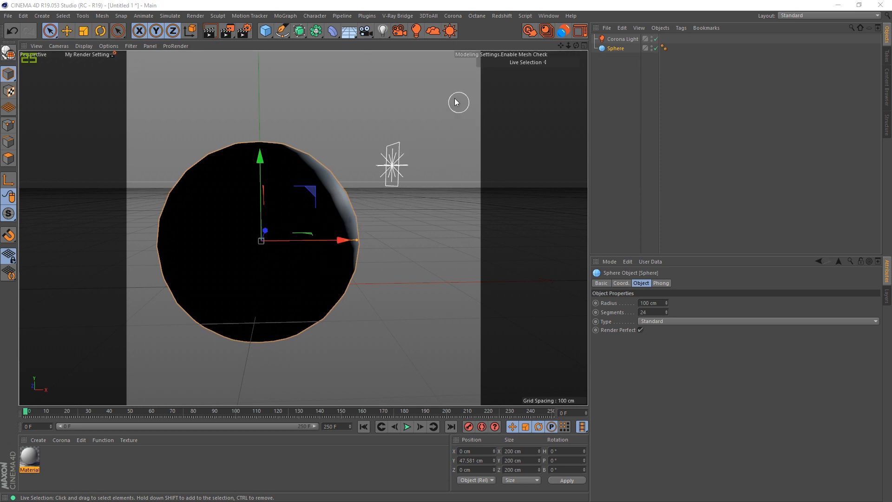
pyautogui.keyDown('alt'); pyautogui.moveTo(437, 179); pyautogui.dragTo(421, 178); pyautogui.keyUp('alt')
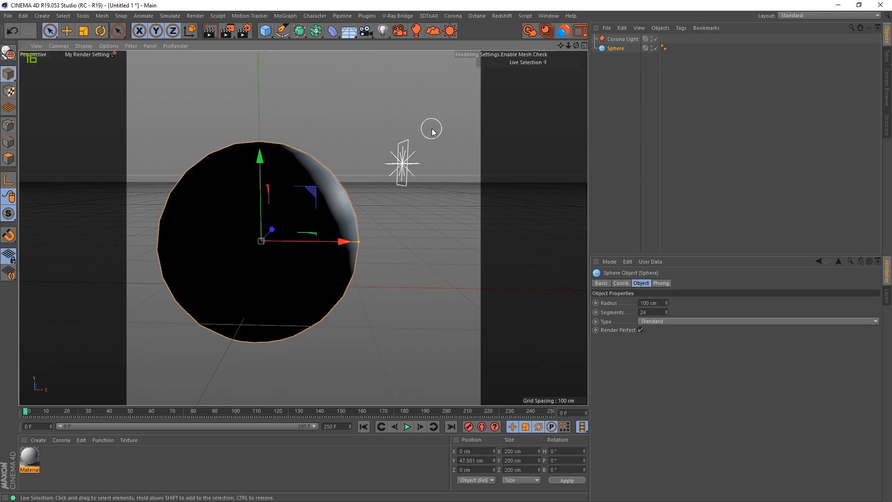
pyautogui.click(247, 31)
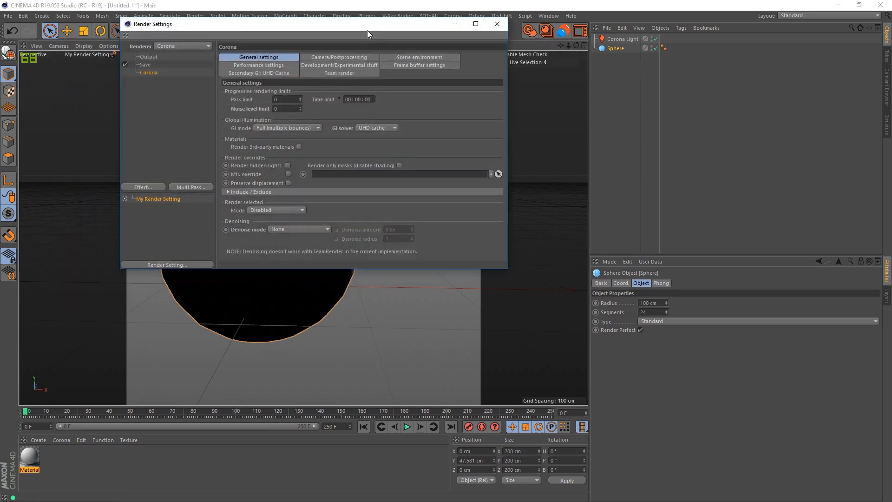
pyautogui.moveTo(368, 30); pyautogui.dragTo(635, 40)
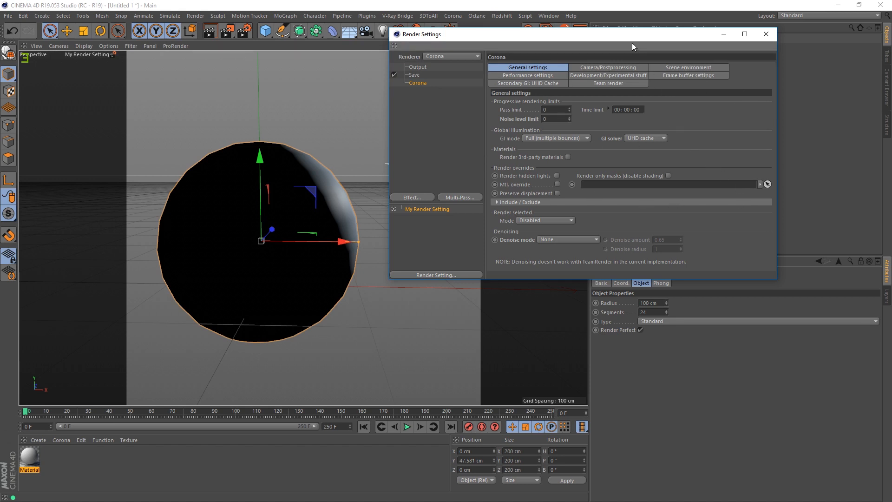
pyautogui.moveTo(632, 43); pyautogui.dragTo(617, 64)
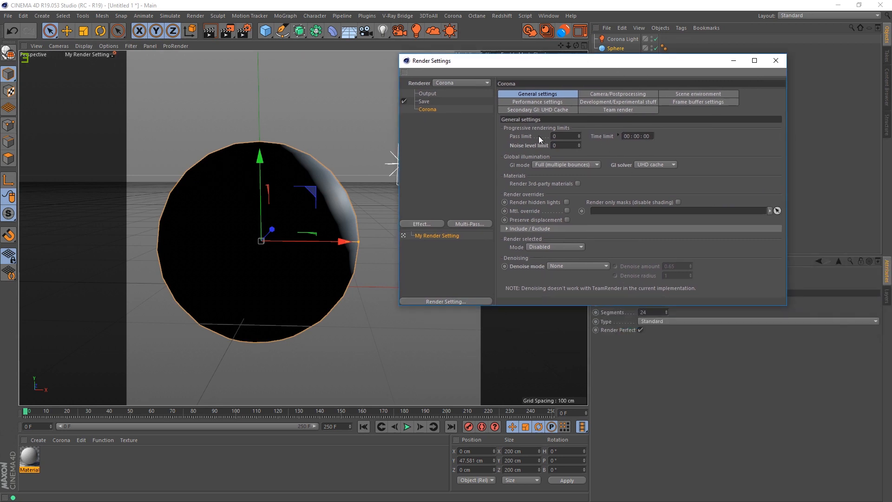
pyautogui.click(559, 165)
pyautogui.click(716, 160)
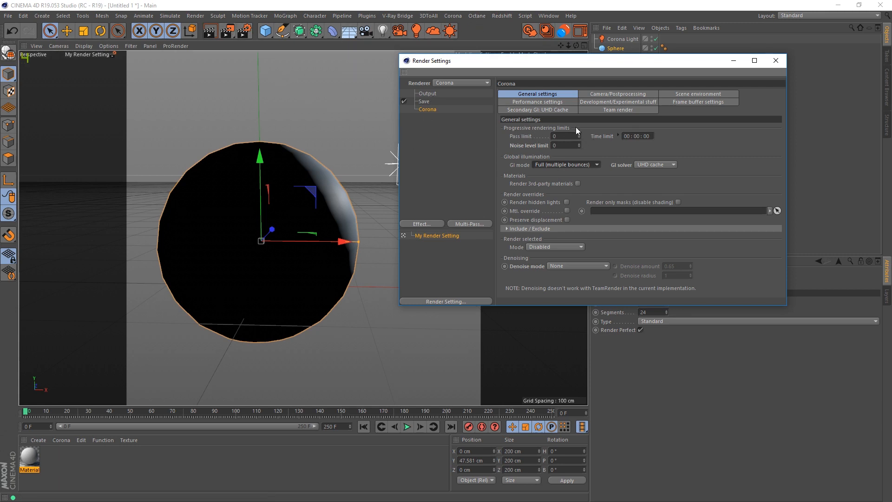
# Start a full Corona render, place the slightly widened frame buffer beside the render settings, and stop the render.
pyautogui.click(228, 35)
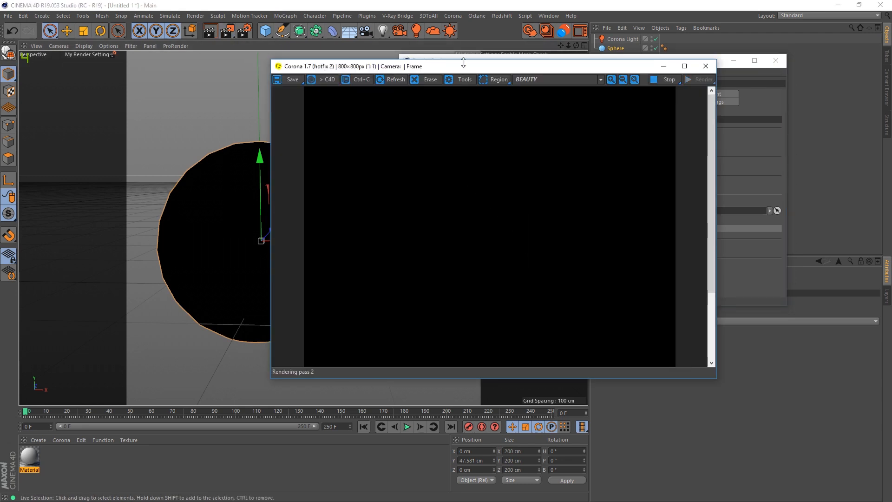
pyautogui.moveTo(512, 69); pyautogui.dragTo(273, 67)
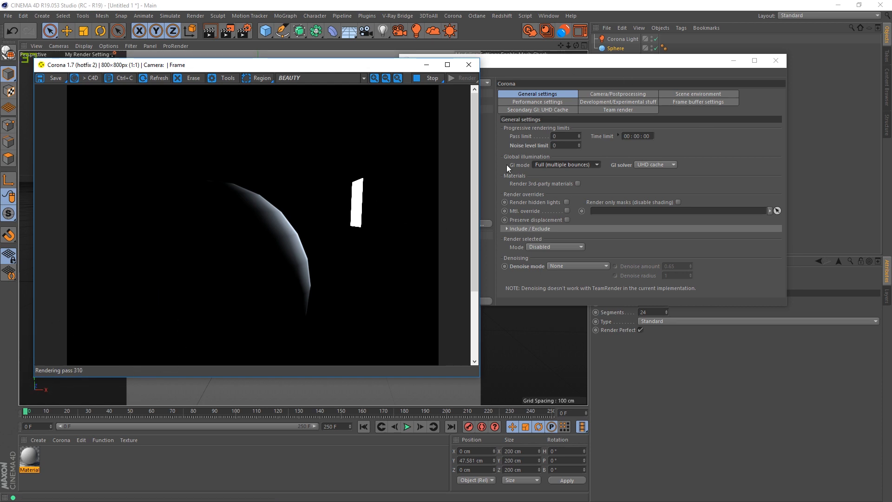
pyautogui.moveTo(480, 146); pyautogui.dragTo(491, 145)
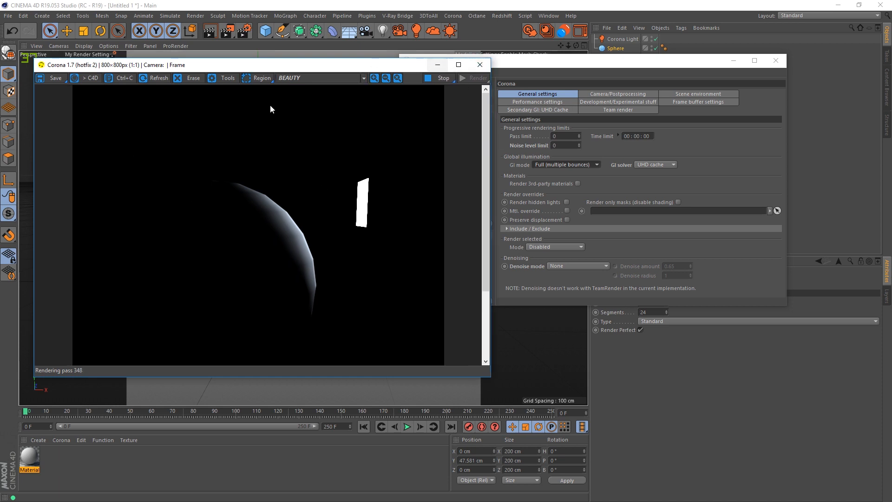
pyautogui.click(441, 78)
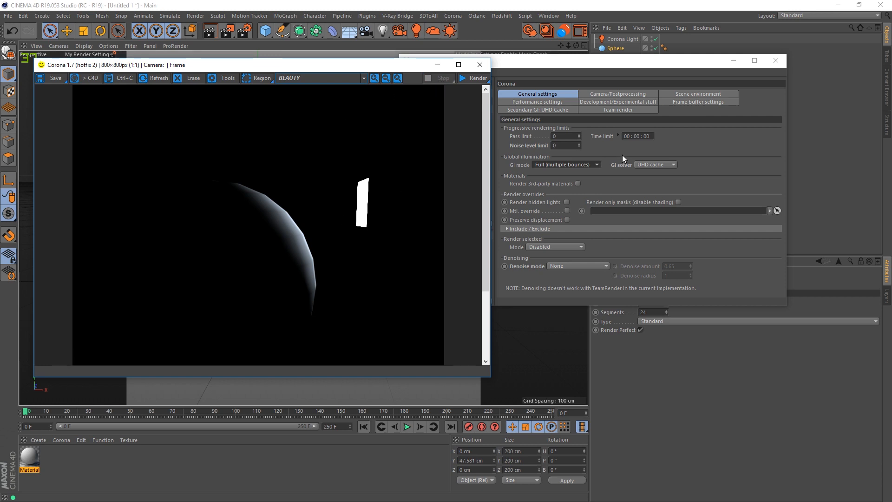
# Set the pass limit to 1, render the scene again, and show the render statistics in the frame buffer.
pyautogui.click(534, 164)
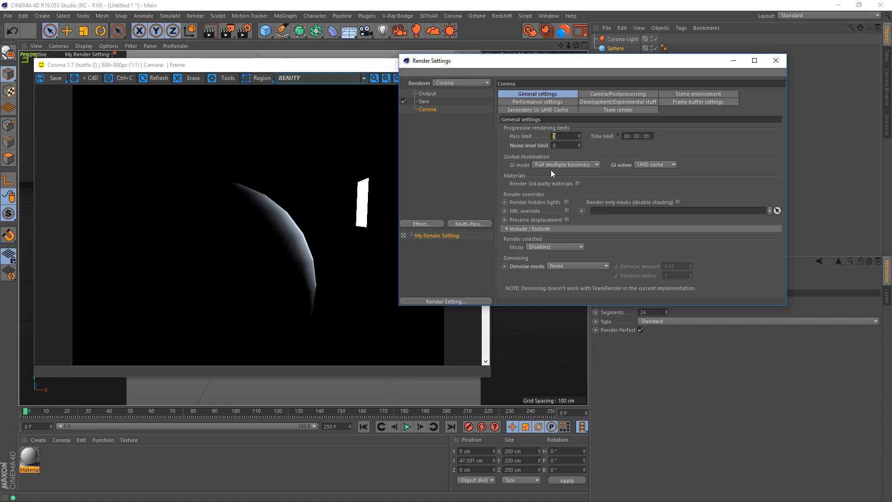
pyautogui.write('1')
pyautogui.press('Return')
pyautogui.click(228, 31)
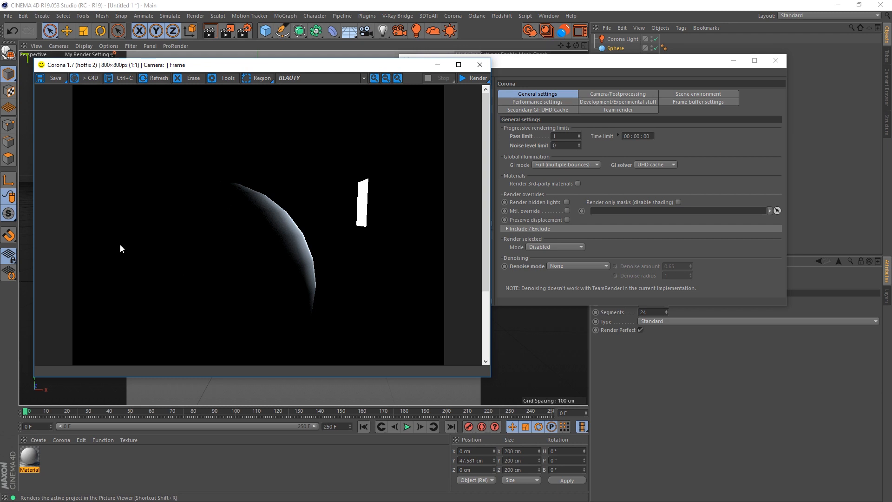
pyautogui.click(225, 78)
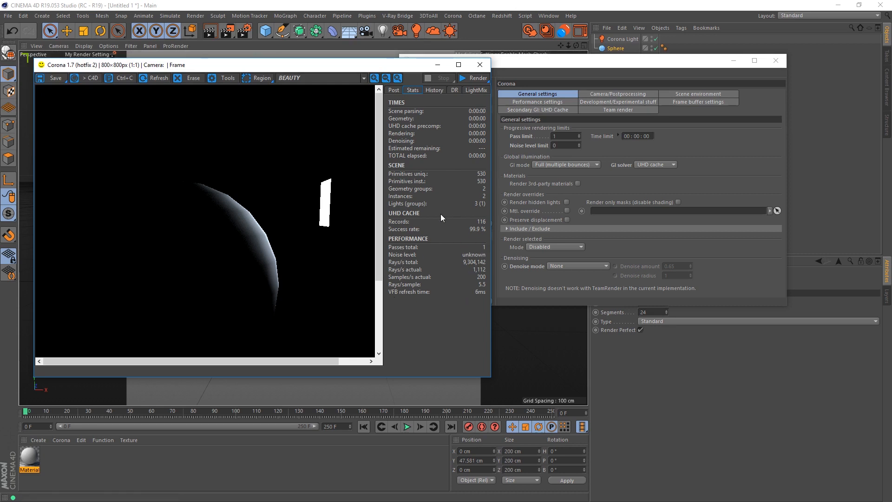
# Set the pass limit to 10, render the scene again, and inspect the sphere's lit edge up close.
pyautogui.click(564, 136)
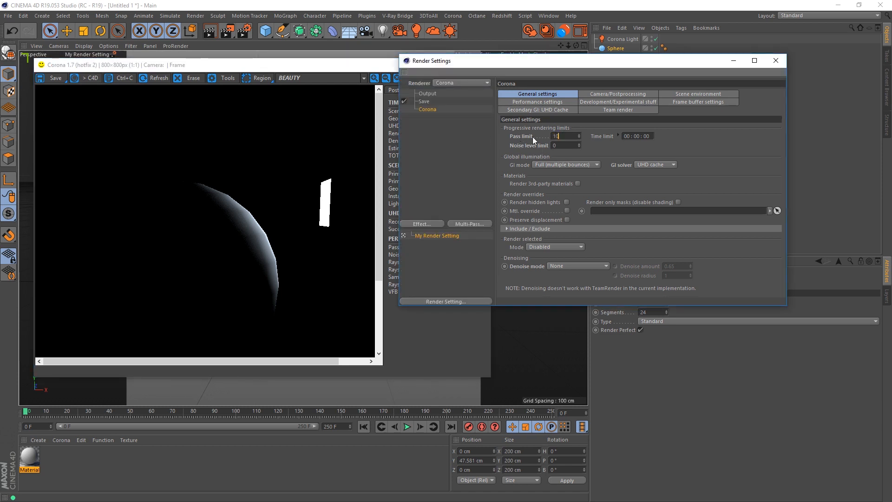
pyautogui.click(226, 33)
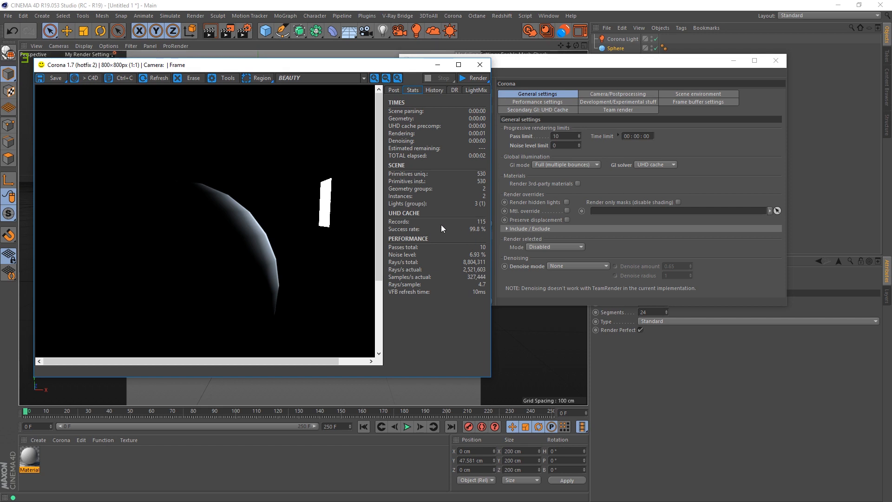
pyautogui.scroll(1, 281, 210)
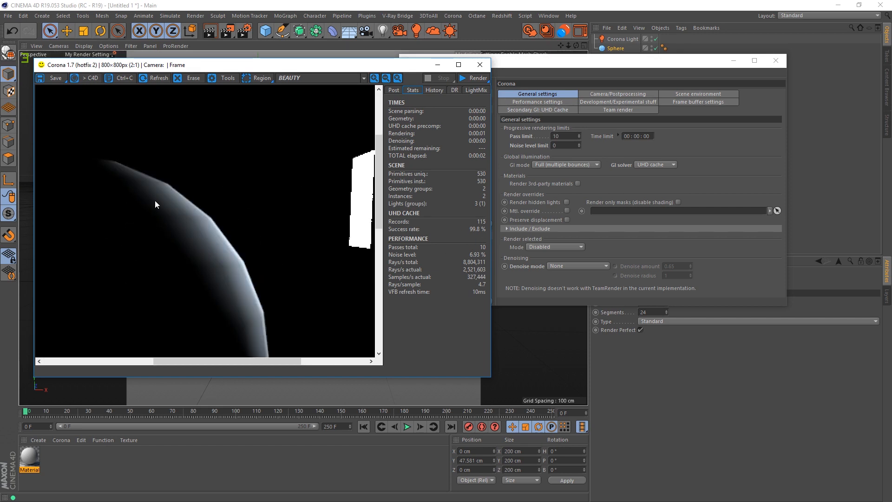
pyautogui.scroll(-1, 258, 249)
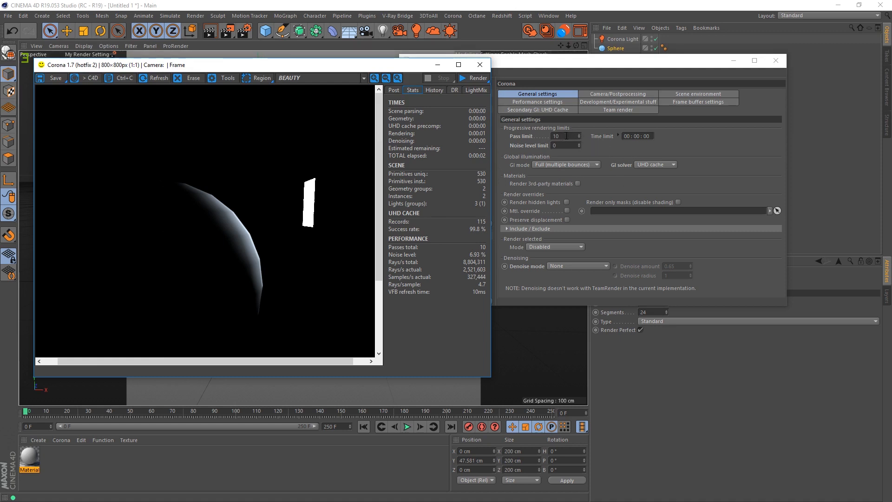
# Leave the pass limit as it is and open Corona's performance settings.
pyautogui.click(518, 134)
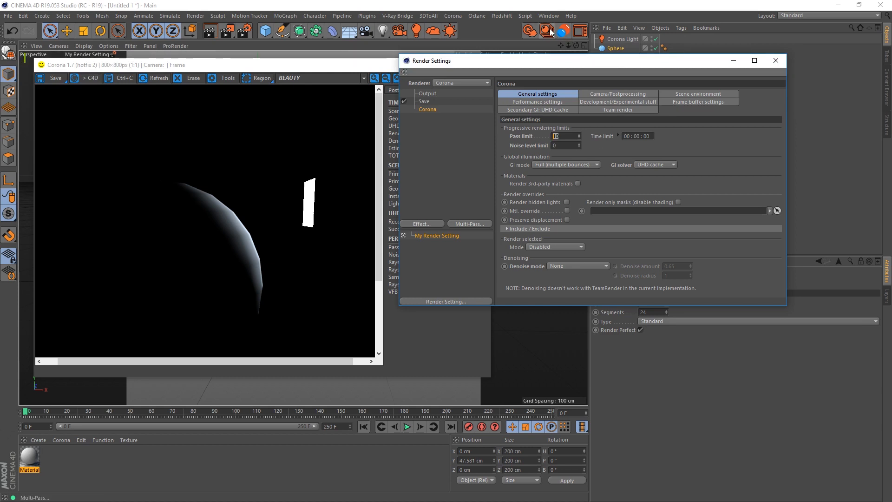
pyautogui.click(538, 102)
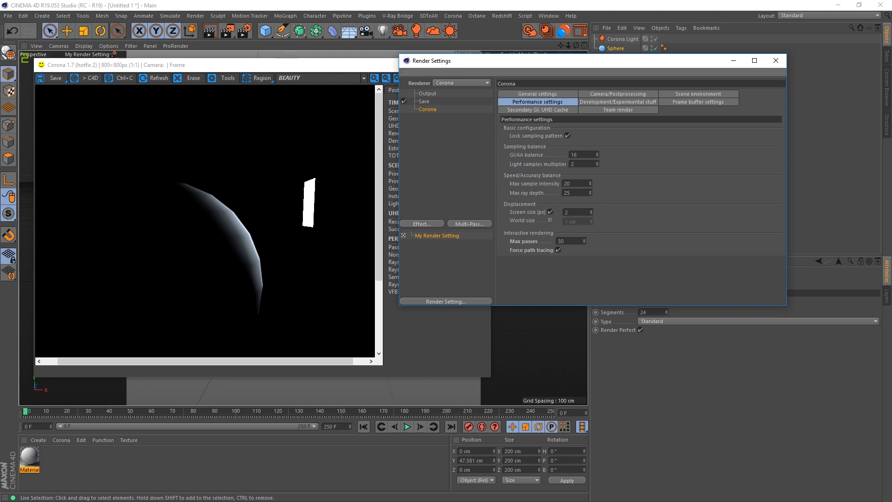
# Review Corona's section in the program preferences, including the output autosave options, and close the preferences.
pyautogui.click(8, 16)
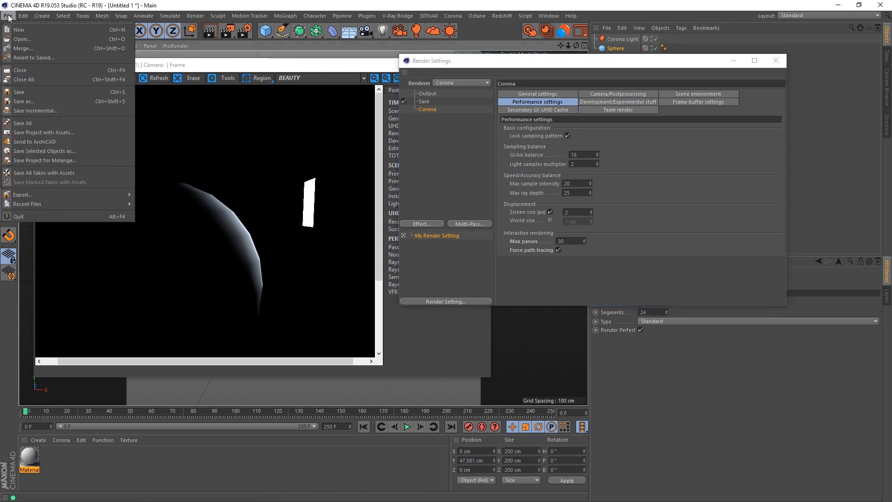
pyautogui.click(57, 160)
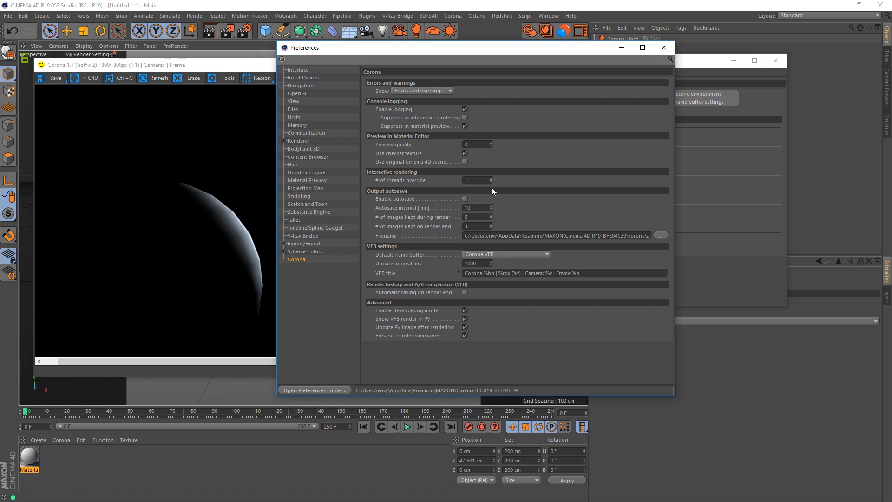
pyautogui.click(664, 47)
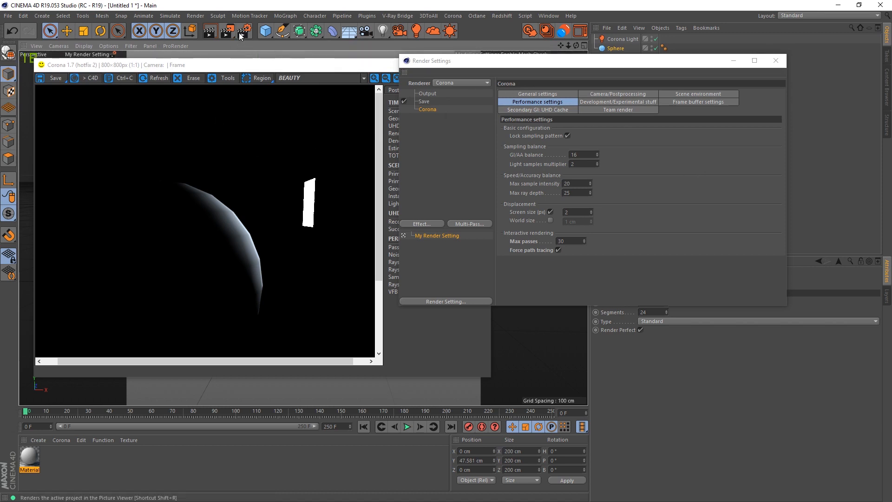
pyautogui.click(23, 15)
pyautogui.click(49, 162)
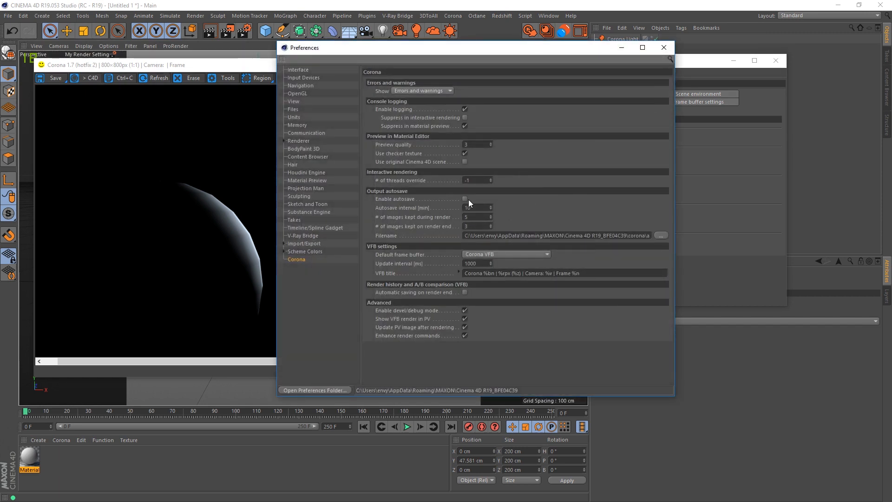
pyautogui.click(668, 51)
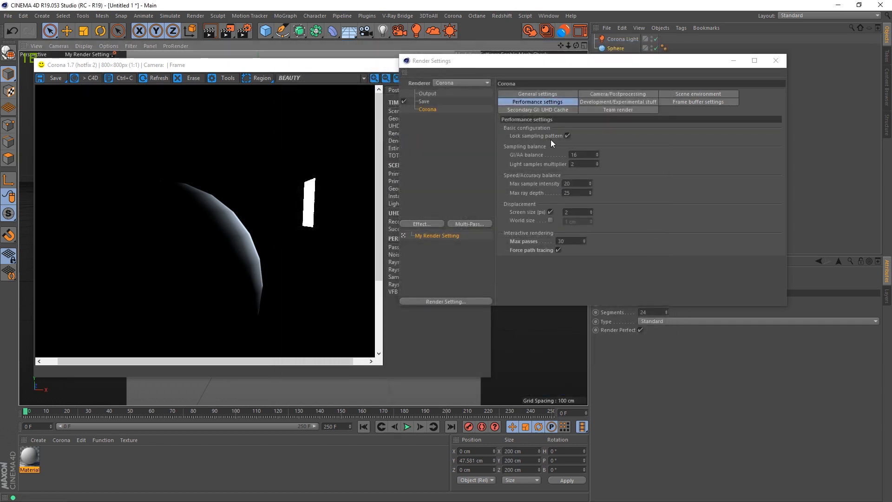
# In Corona's general settings, set the pass limit to 0 and the time limit to 5 seconds, and render the scene.
pyautogui.click(544, 96)
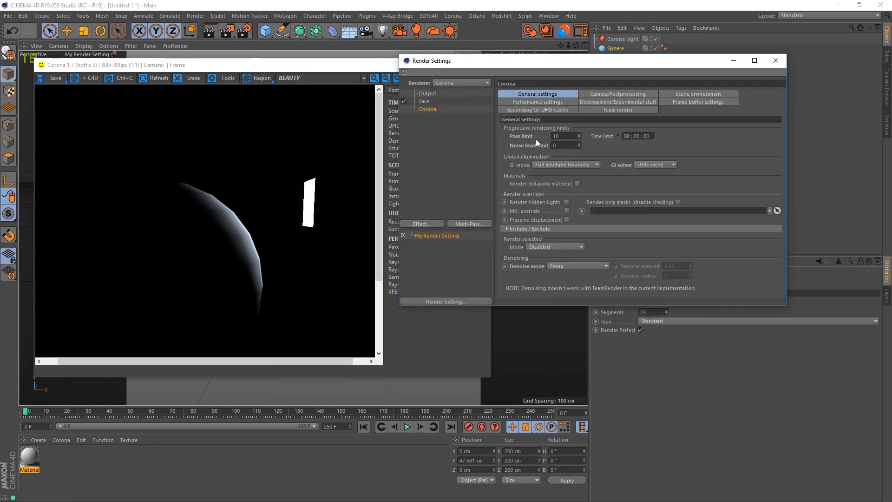
pyautogui.click(568, 138)
pyautogui.doubleClick(567, 138)
pyautogui.write('0')
pyautogui.moveTo(652, 136); pyautogui.dragTo(646, 136)
pyautogui.write('5')
pyautogui.press('Return')
pyautogui.click(227, 30)
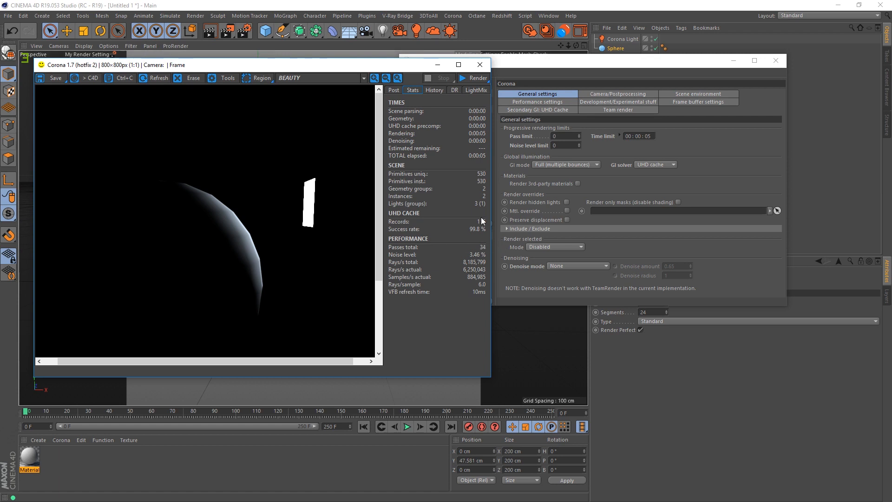
# Set the pass limit to 20 while keeping the time limit, and render the scene again.
pyautogui.doubleClick(563, 136)
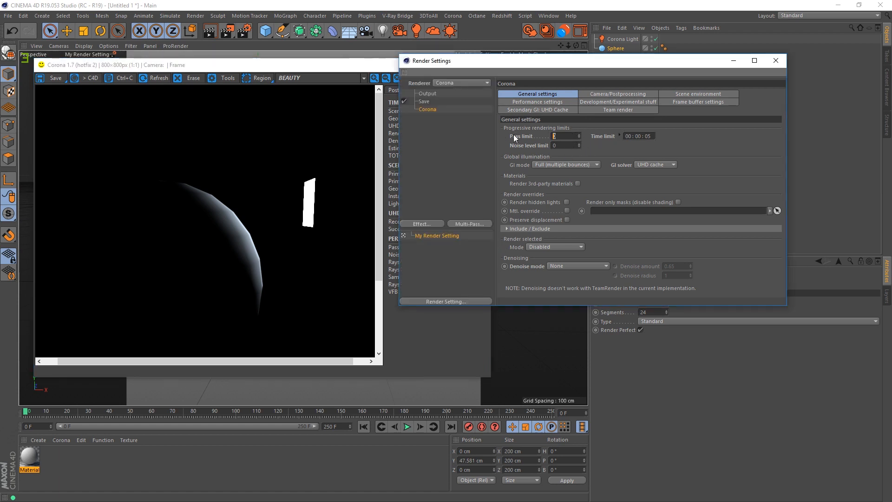
pyautogui.write('20')
pyautogui.click(228, 32)
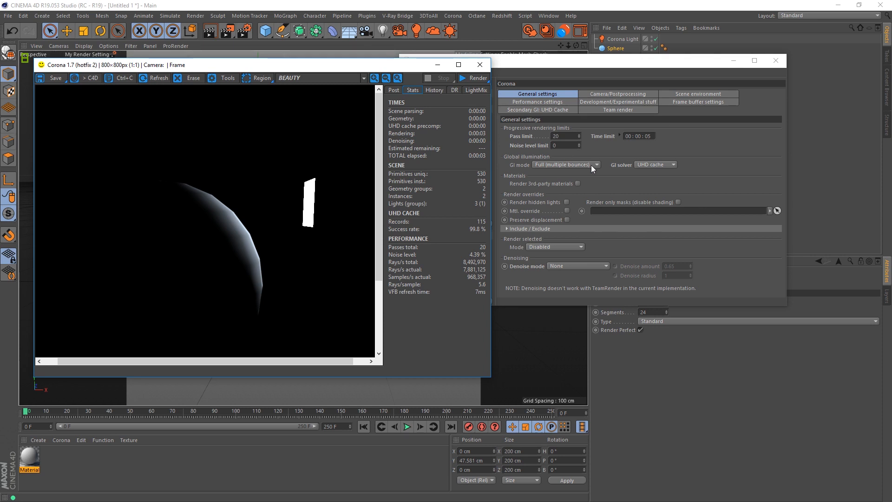
pyautogui.click(573, 161)
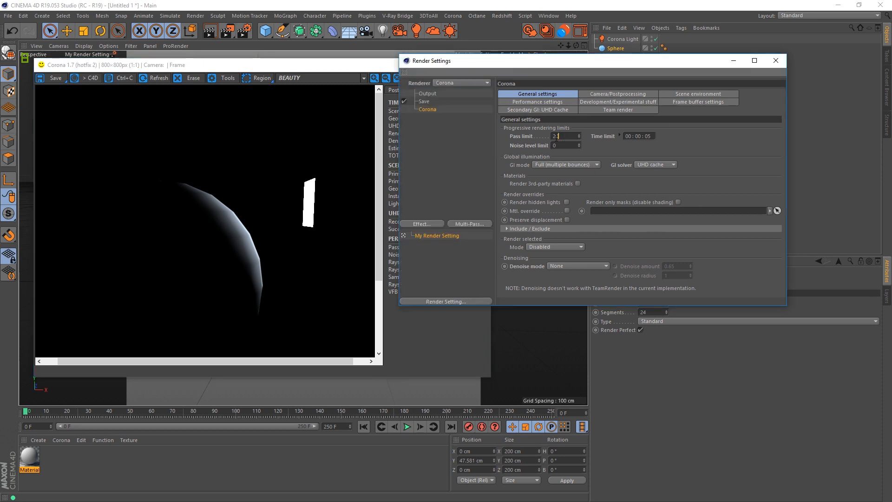
pyautogui.click(449, 317)
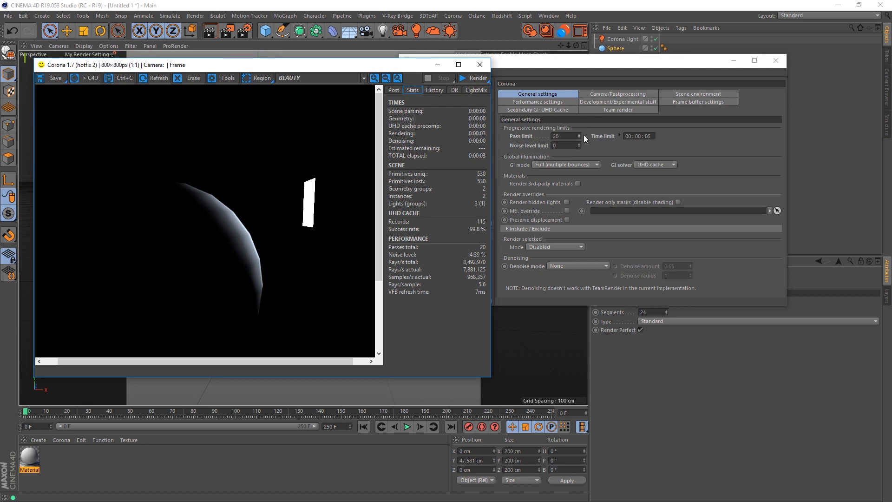
# Reset the pass limit to 0 and the time limit to 00:00:00.
pyautogui.moveTo(568, 136); pyautogui.dragTo(548, 137)
pyautogui.write('0')
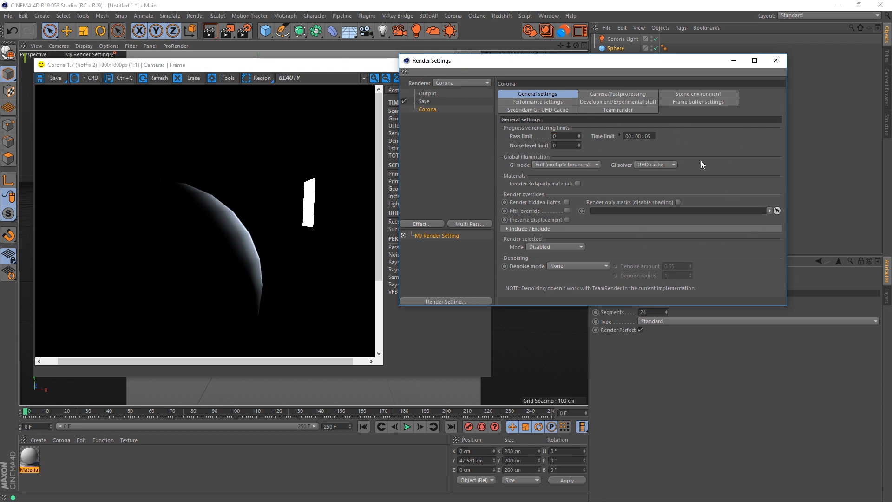
pyautogui.click(649, 136)
pyautogui.write('0')
pyautogui.doubleClick(638, 136)
pyautogui.write('30')
pyautogui.doubleClick(638, 136)
pyautogui.write('0')
pyautogui.press('Return')
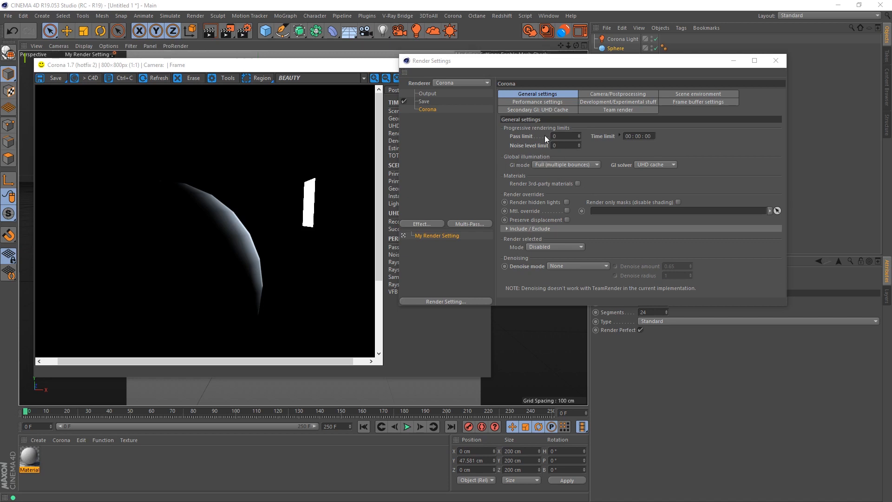
# Place the render settings beside the frame buffer, set the noise level limit to 4, and render and inspect the sphere's edge.
pyautogui.click(363, 80)
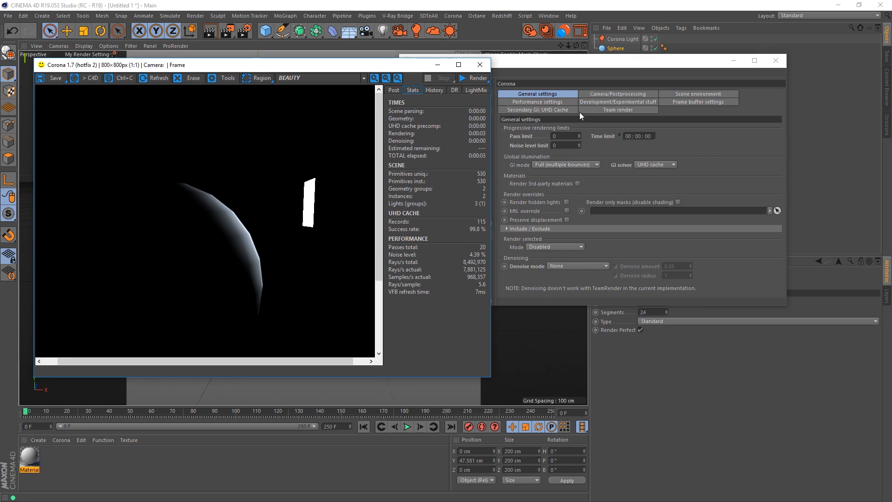
pyautogui.moveTo(587, 61); pyautogui.dragTo(690, 70)
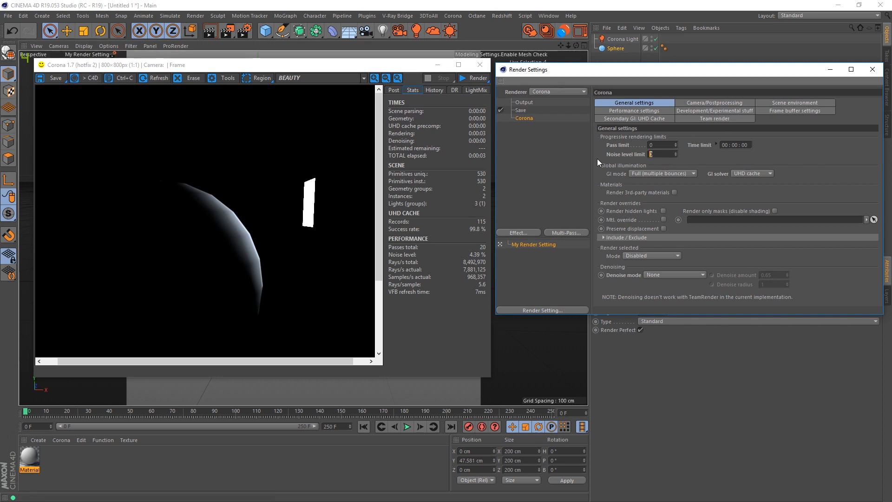
pyautogui.write('4')
pyautogui.click(228, 34)
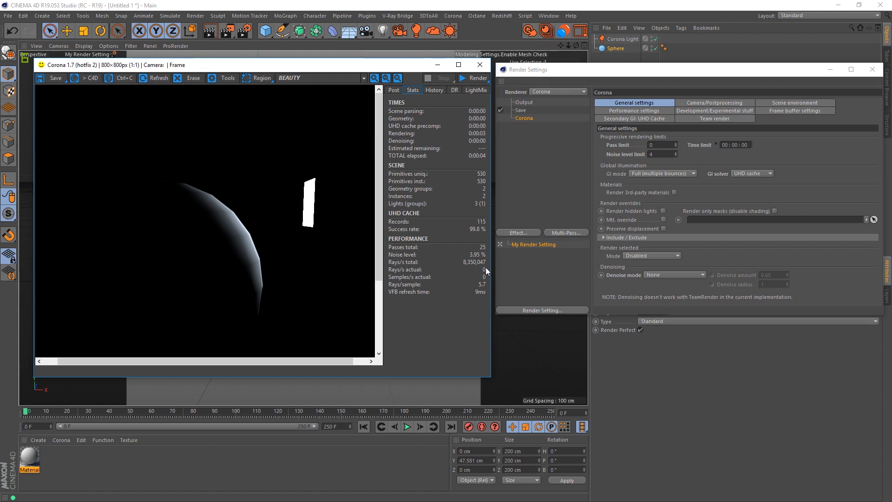
pyautogui.scroll(2, 226, 233)
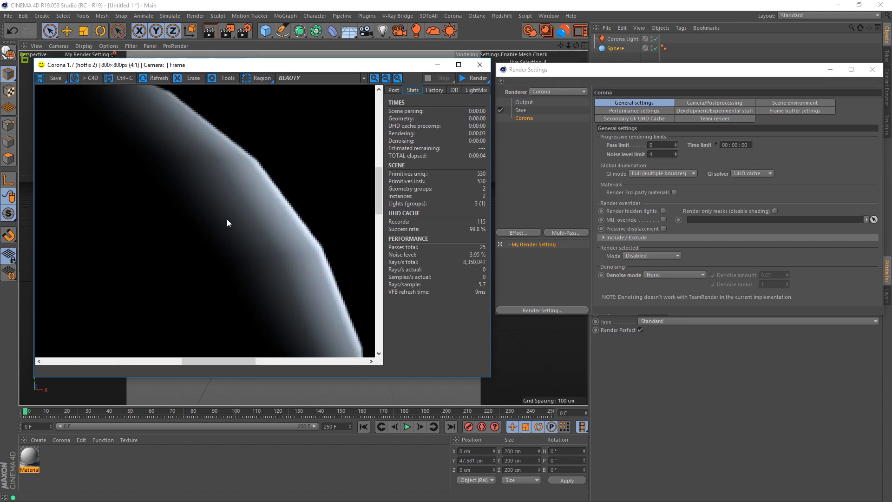
pyautogui.scroll(-2, 256, 182)
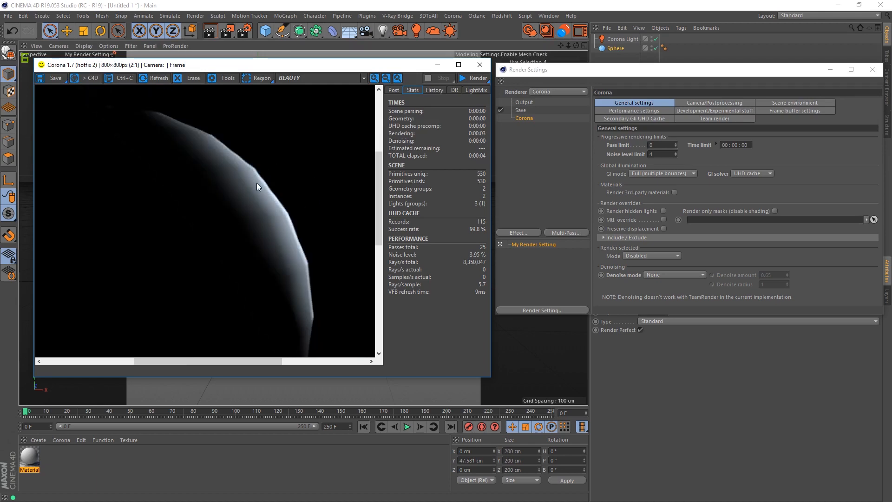
# Uncover the viewport, stretch the Corona light vertically into a tall panel, and scale it up.
pyautogui.click(620, 41)
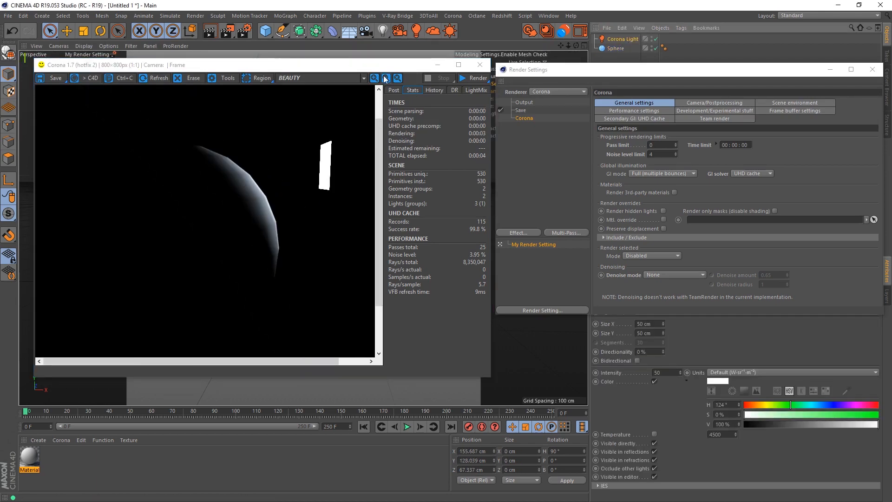
pyautogui.moveTo(370, 66); pyautogui.dragTo(445, 213)
pyautogui.click(555, 212)
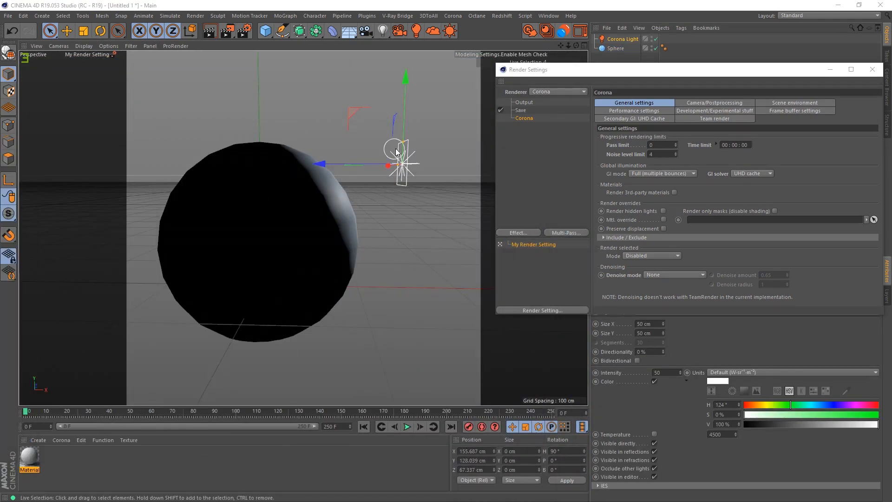
pyautogui.moveTo(403, 142); pyautogui.dragTo(407, 75)
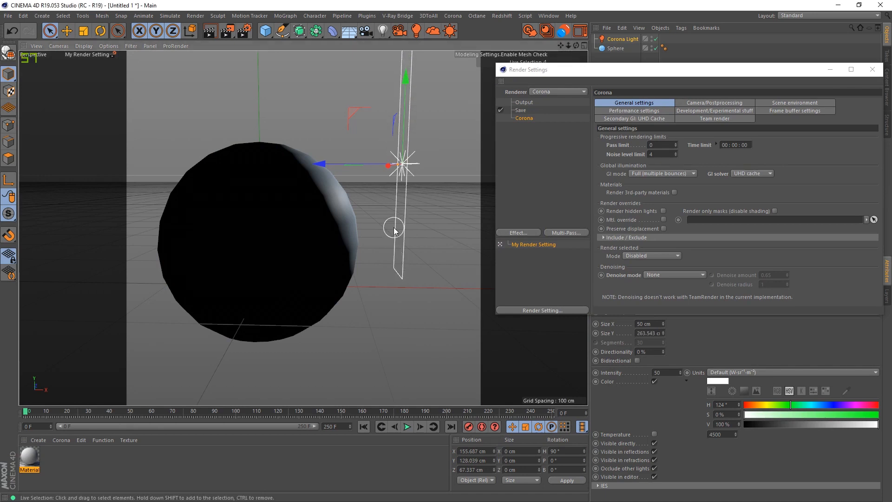
pyautogui.press('t')
pyautogui.moveTo(402, 166); pyautogui.dragTo(579, 202)
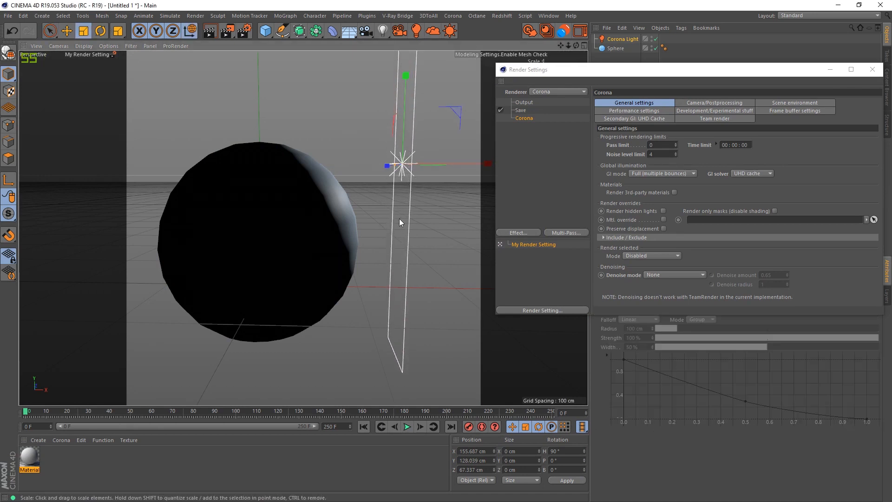
# Move the sphere along the X axis away from the light, to about X -50 cm.
pyautogui.press('space')
pyautogui.click(309, 198)
pyautogui.moveTo(335, 242); pyautogui.dragTo(306, 235)
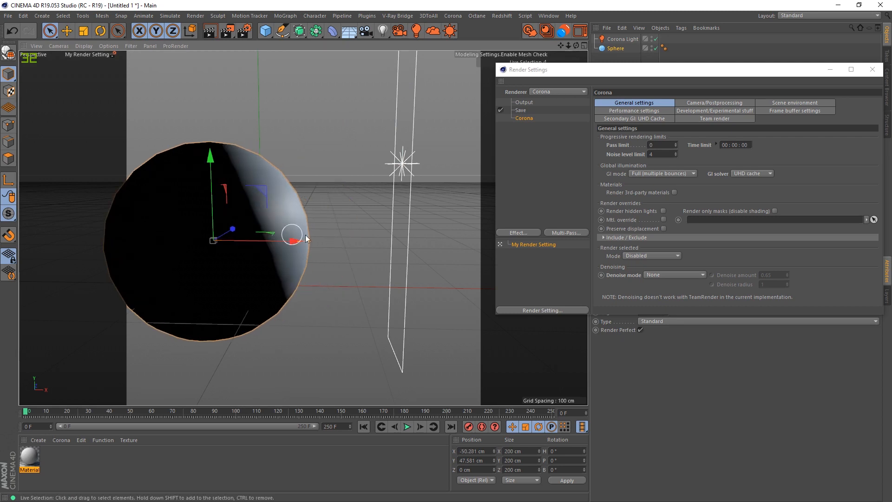
# Duplicate the Corona light, rotate the copy to a 260° heading, and place it across the sphere at about X -337 cm.
pyautogui.scroll(-5, 323, 235)
pyautogui.press('r')
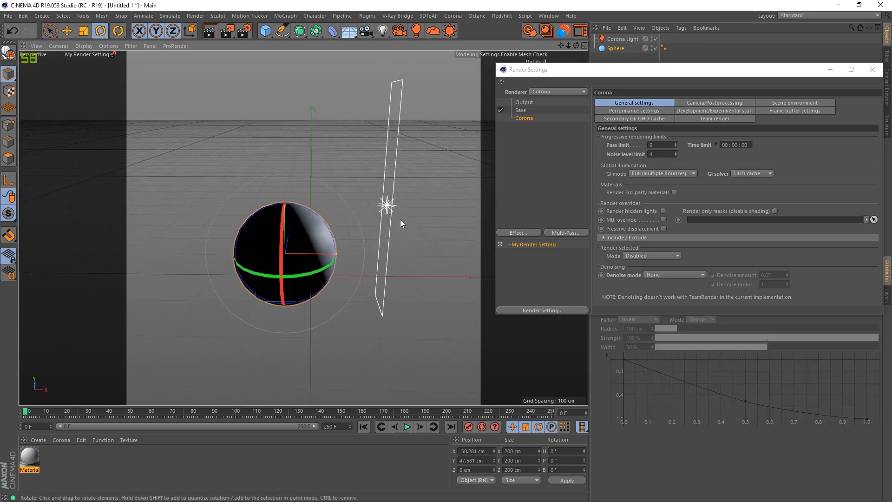
pyautogui.click(389, 207)
pyautogui.moveTo(377, 219); pyautogui.dragTo(451, 175)
pyautogui.press('space')
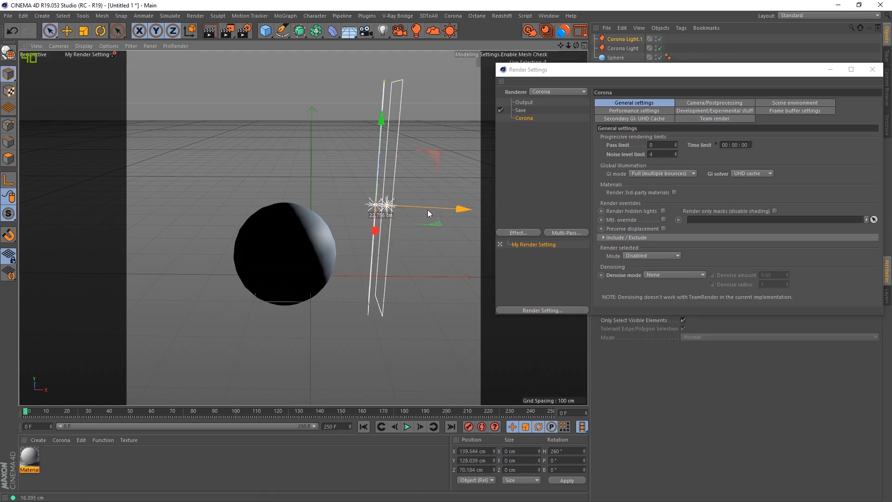
pyautogui.moveTo(427, 211); pyautogui.dragTo(224, 195)
pyautogui.keyDown('alt'); pyautogui.moveTo(288, 205); pyautogui.dragTo(310, 202, button='middle'); pyautogui.keyUp('alt')
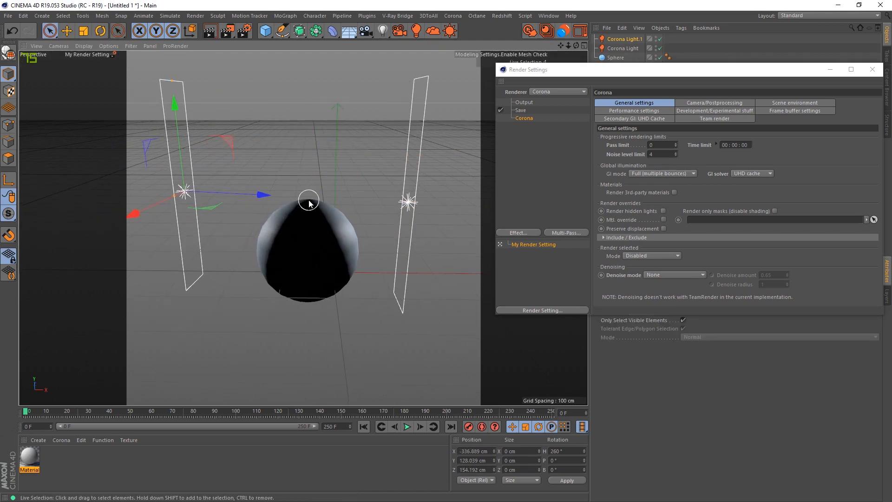
# Bring back the frame buffer and set Corona's noise level limit to 10.
pyautogui.hotkey('shift', 'r')
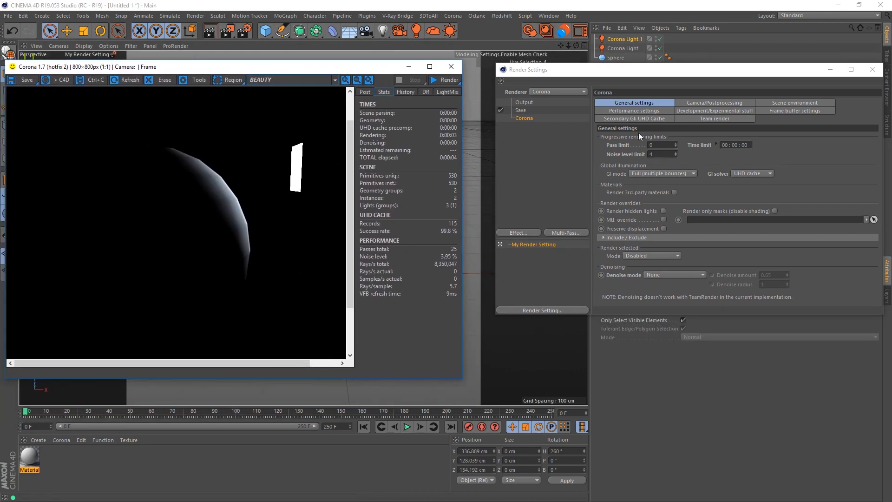
pyautogui.moveTo(658, 155); pyautogui.dragTo(598, 152)
pyautogui.write('10')
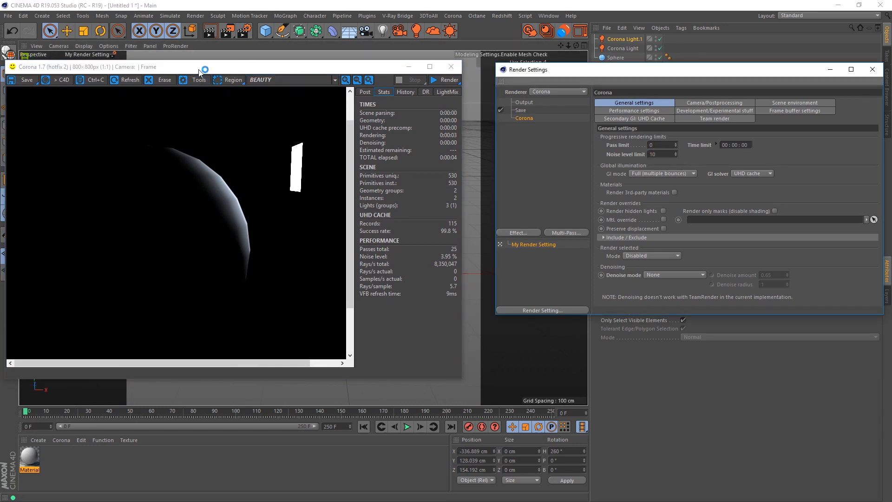
# Lock the output aspect ratio and set the render size to 1200 x 1200 pixels.
pyautogui.click(573, 102)
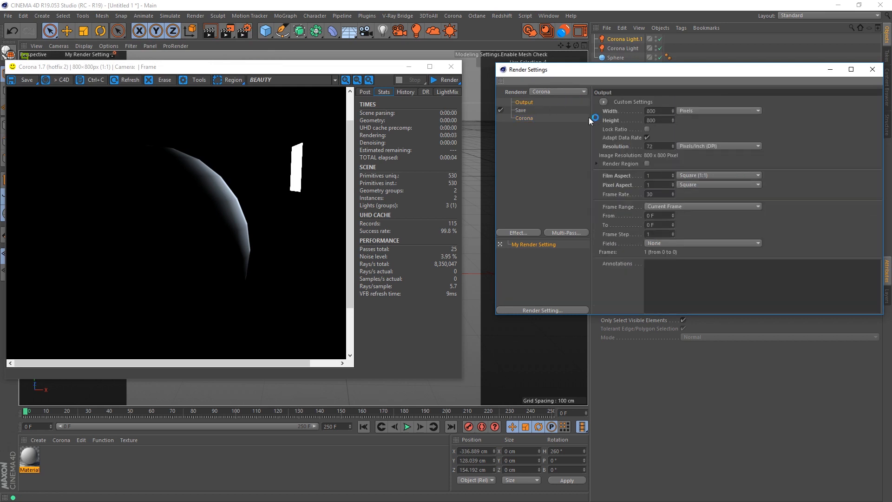
pyautogui.click(649, 128)
pyautogui.moveTo(662, 111); pyautogui.dragTo(566, 110)
pyautogui.write('1200')
pyautogui.press('Return')
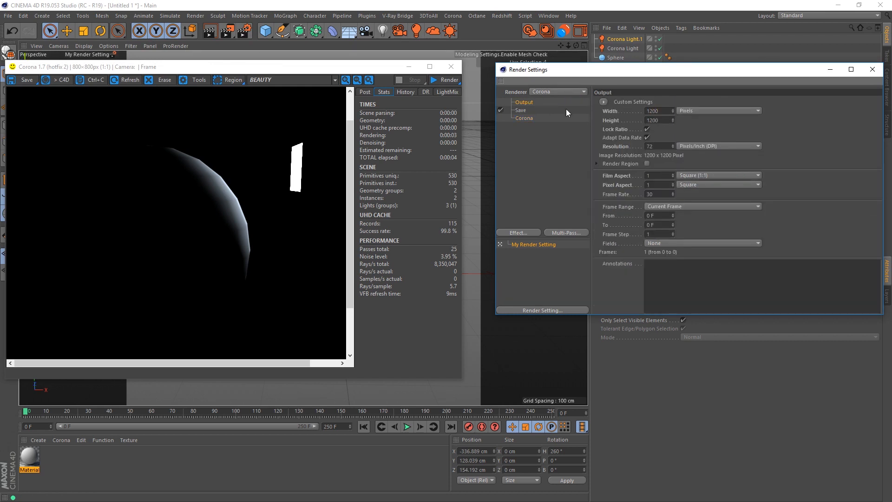
# Close the render settings, render the two-light scene, and enlarge the frame buffer to view the sphere at 1:1.
pyautogui.click(873, 69)
pyautogui.click(547, 31)
pyautogui.moveTo(330, 63); pyautogui.dragTo(402, 60)
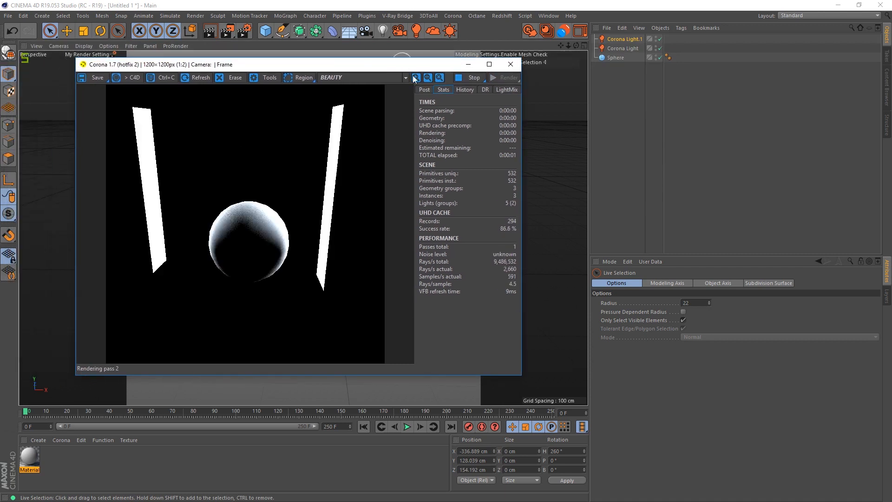
pyautogui.moveTo(521, 377); pyautogui.dragTo(724, 435)
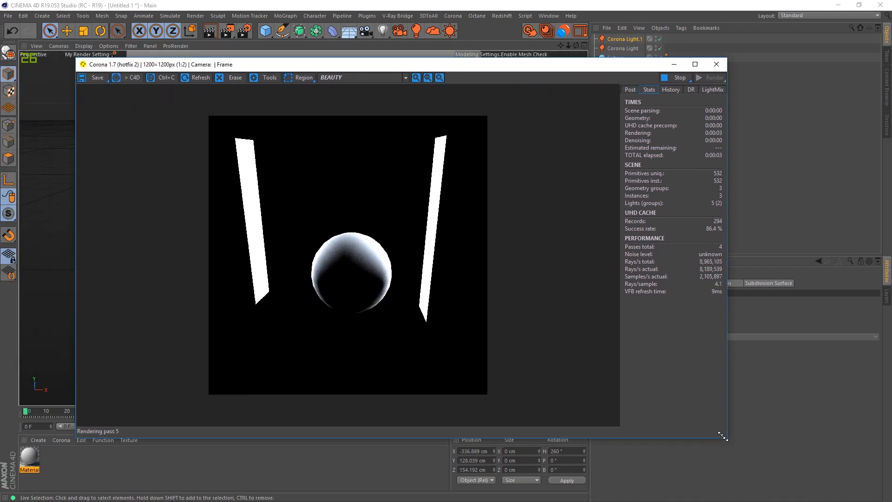
pyautogui.scroll(1, 379, 235)
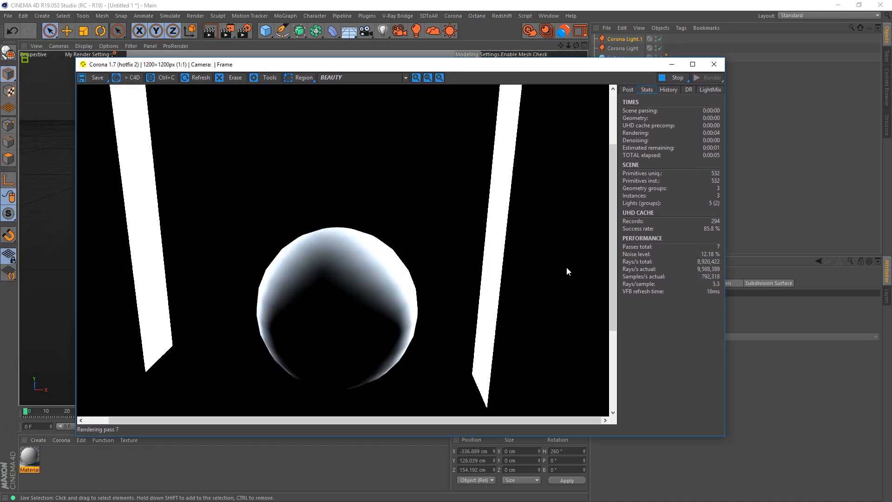
# Reopen the render settings at Corona's general settings and shift the frame buffer aside.
pyautogui.click(245, 32)
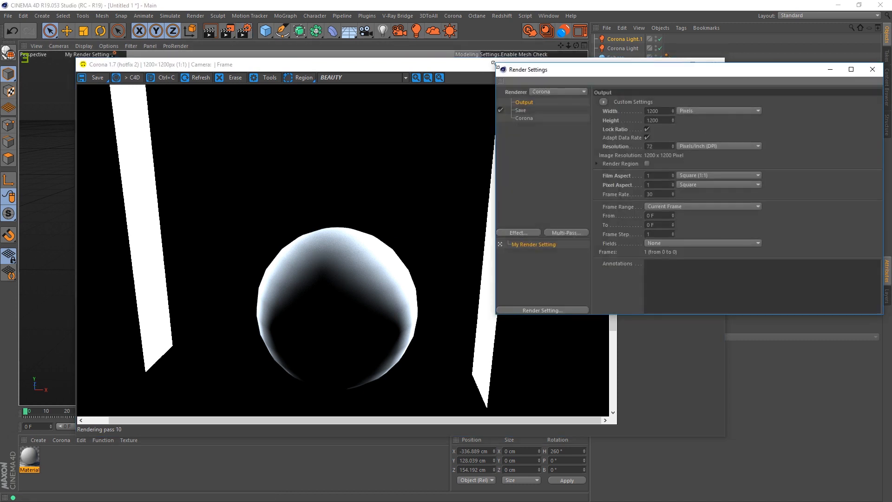
pyautogui.moveTo(465, 64); pyautogui.dragTo(408, 54)
pyautogui.click(755, 70)
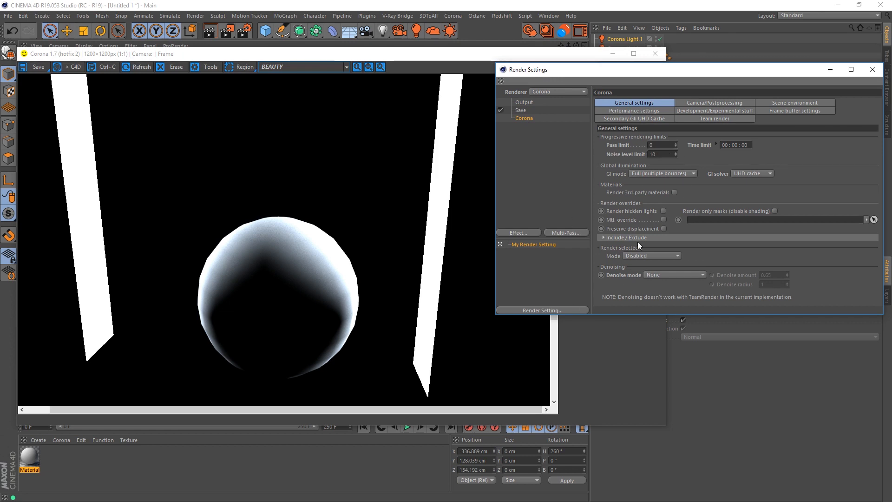
# Set Corona's noise level limit to 20, render the scene again and inspect the sphere up close.
pyautogui.click(626, 353)
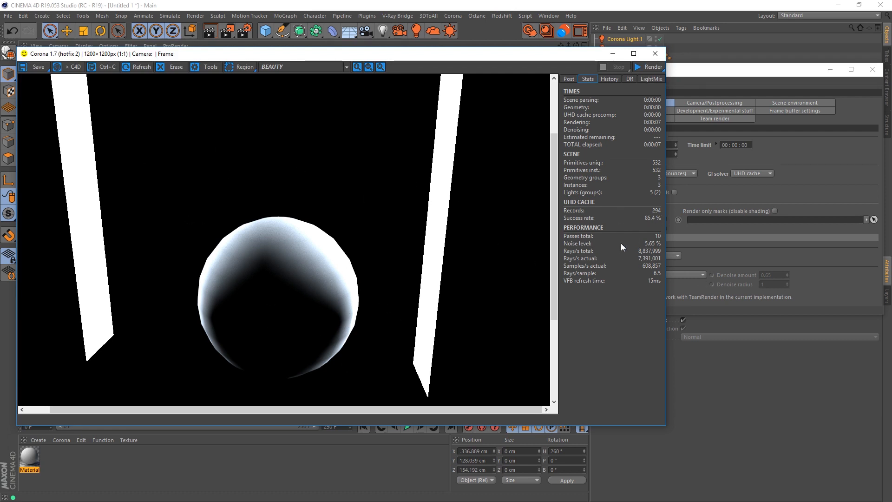
pyautogui.click(743, 228)
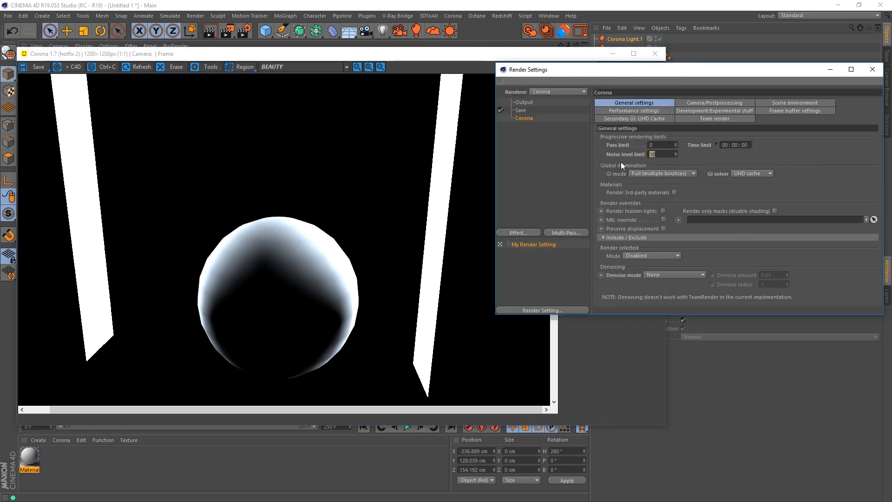
pyautogui.write('20')
pyautogui.click(227, 30)
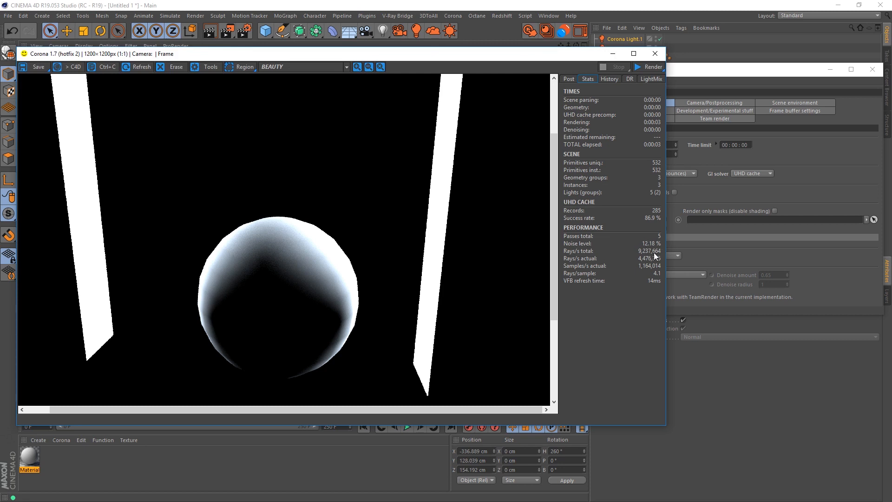
pyautogui.scroll(1, 278, 240)
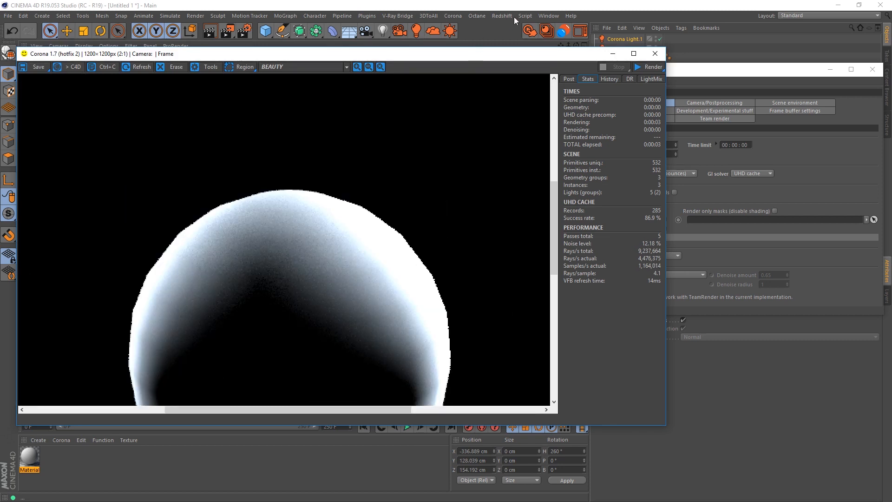
# Bring up the Picture Viewer at full size and display the latest 1200x1200 render zoomed in on the sphere.
pyautogui.click(548, 16)
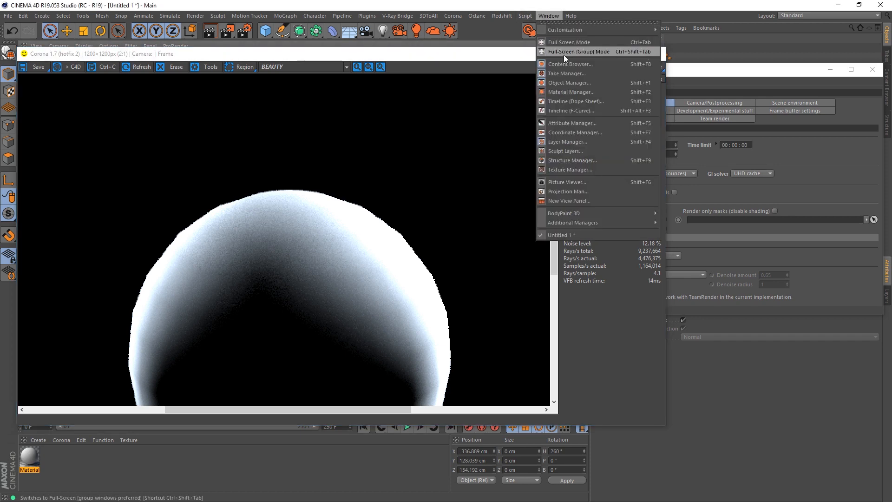
pyautogui.click(584, 183)
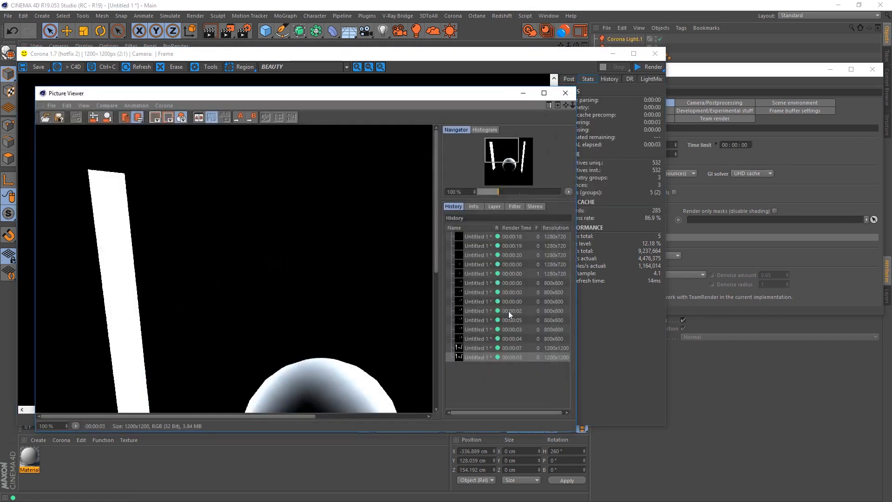
pyautogui.doubleClick(478, 93)
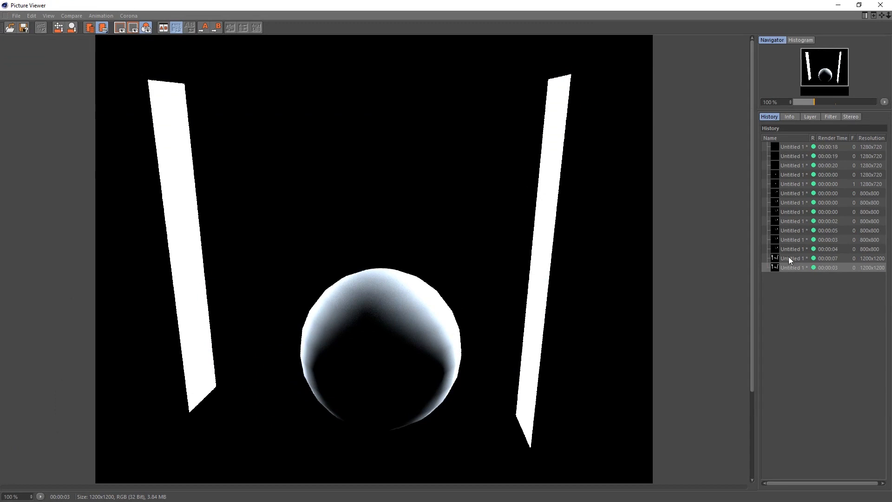
pyautogui.click(791, 266)
pyautogui.scroll(3, 402, 299)
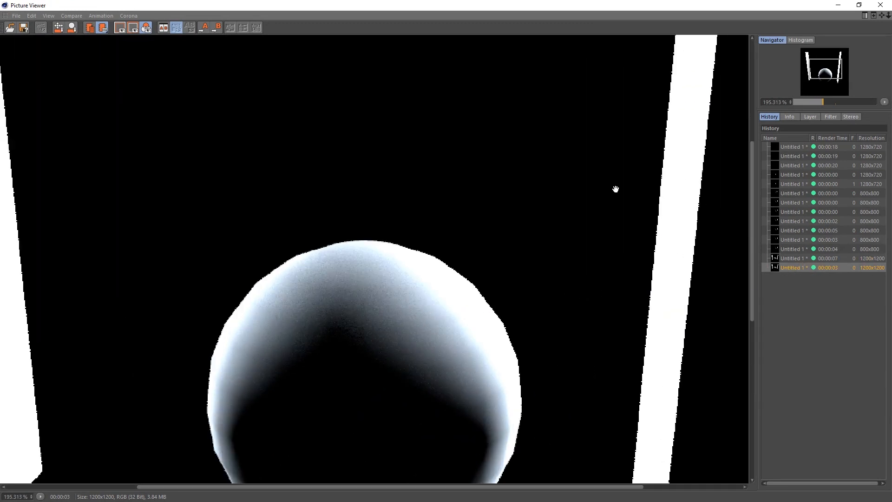
# Set up an A/B comparison with the 7-second render as A and the 3-second render as B, split vertically.
pyautogui.click(173, 30)
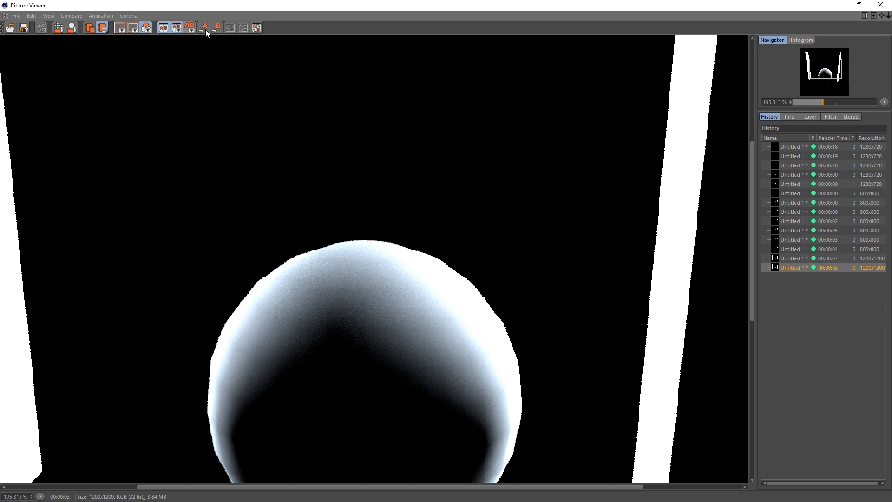
pyautogui.click(791, 258)
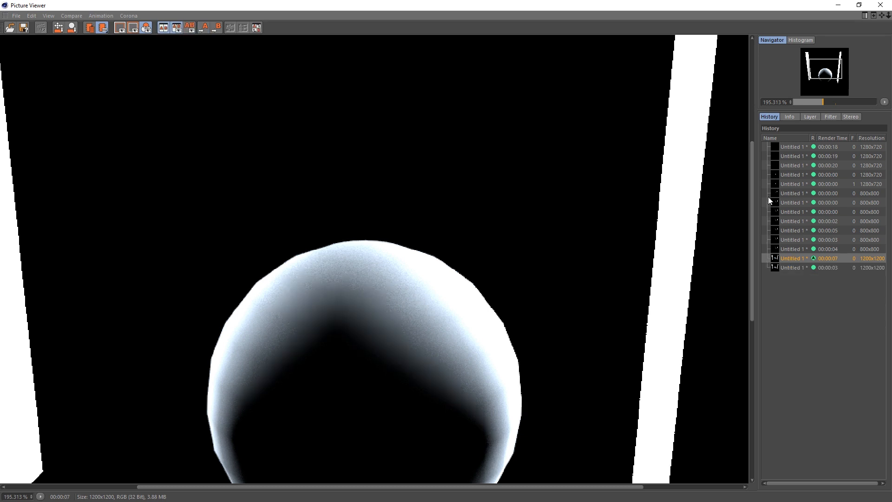
pyautogui.click(791, 265)
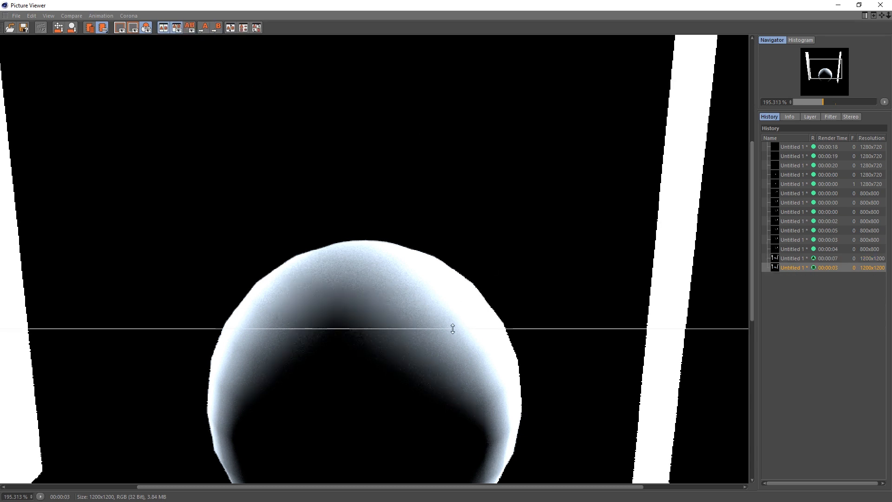
pyautogui.click(230, 28)
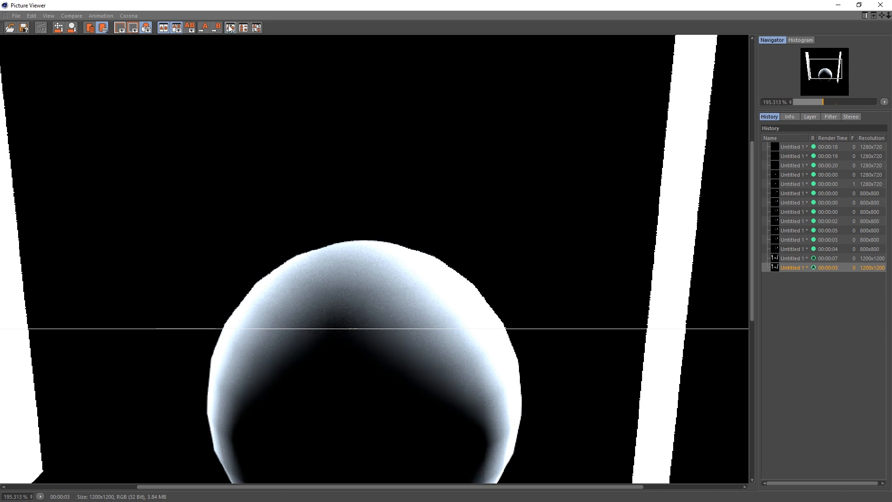
pyautogui.click(258, 28)
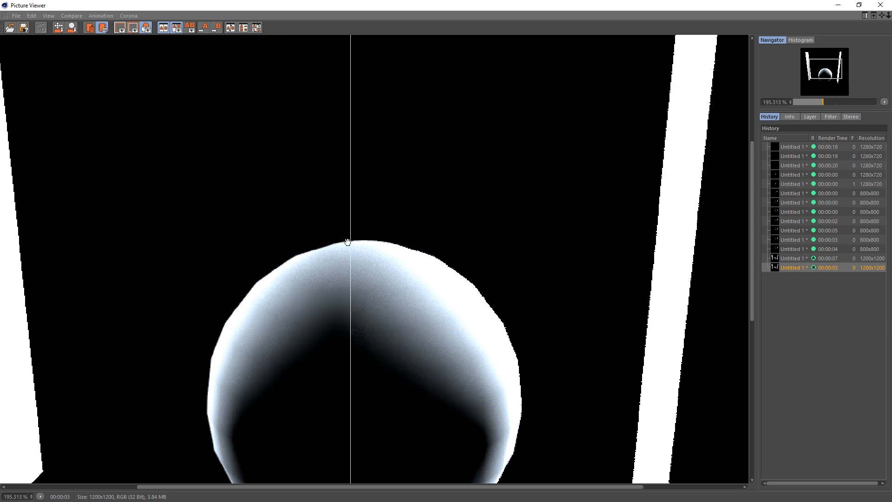
# Move the comparison divider to the sphere's outer side and examine the noise difference between the two renders.
pyautogui.moveTo(350, 243); pyautogui.dragTo(201, 265)
pyautogui.scroll(-2, 385, 222)
pyautogui.scroll(2, 374, 284)
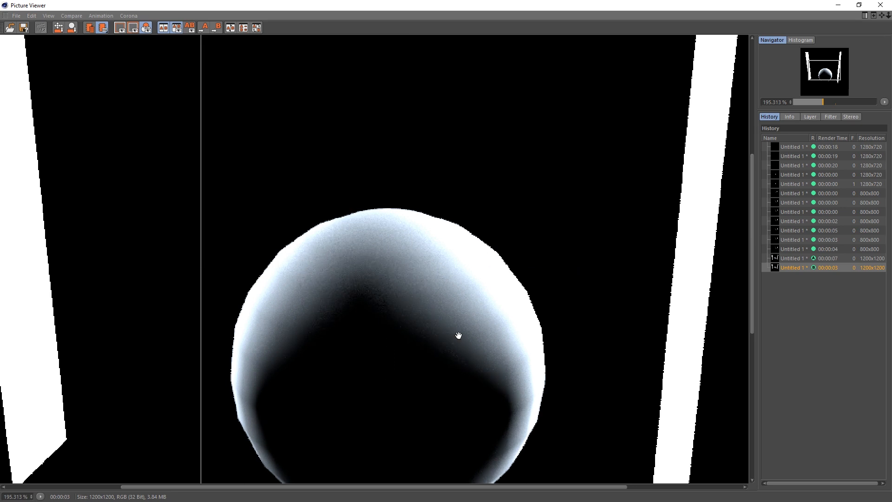
pyautogui.moveTo(201, 229); pyautogui.dragTo(184, 238)
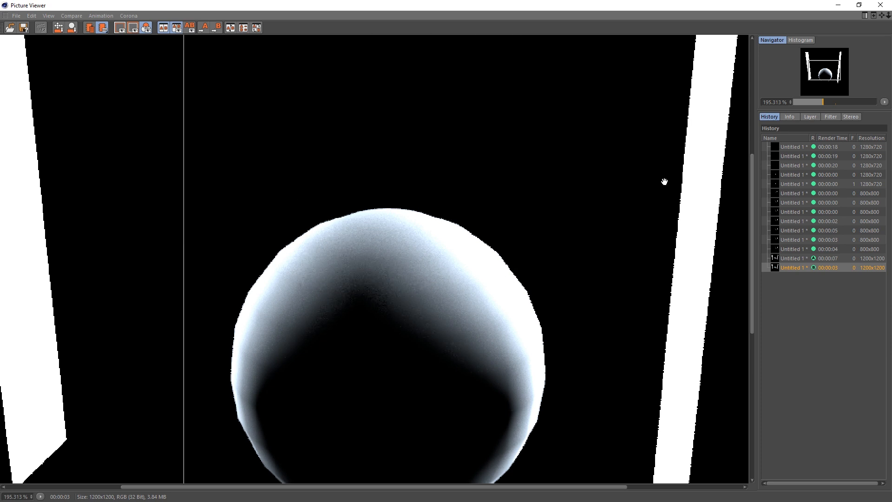
# Close the Picture Viewer and reopen the Corona frame buffer.
pyautogui.click(886, 7)
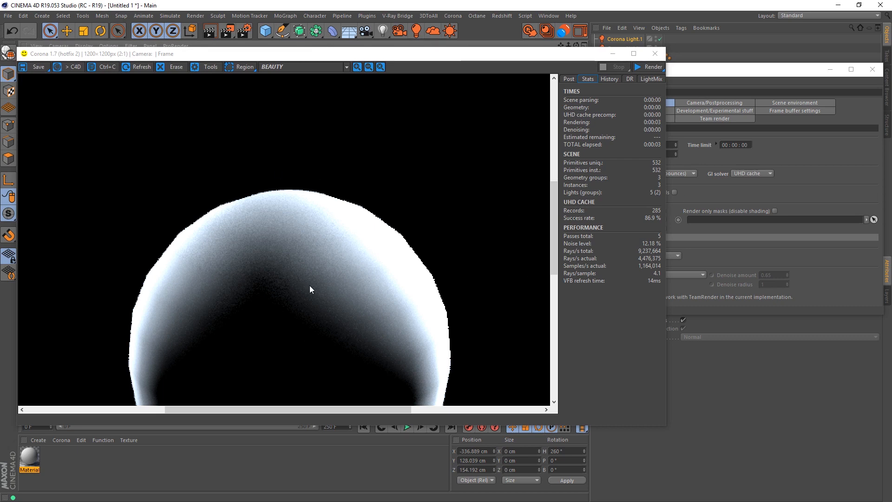
pyautogui.click(655, 55)
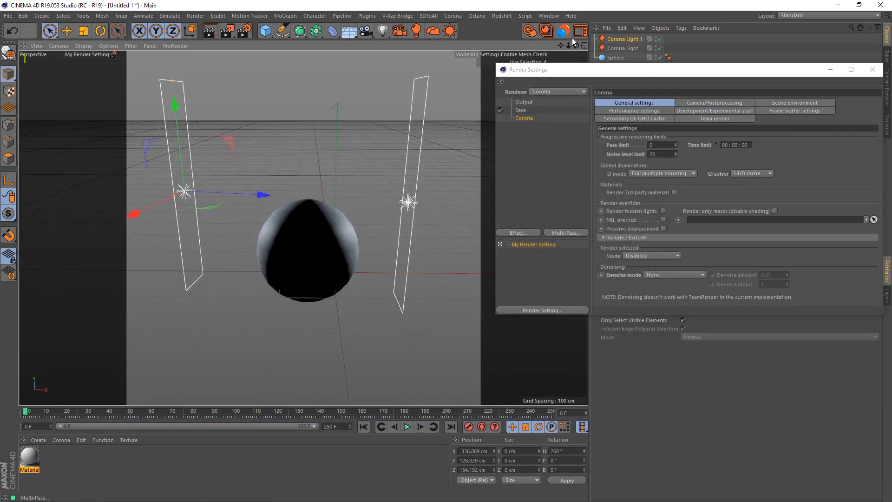
pyautogui.click(580, 32)
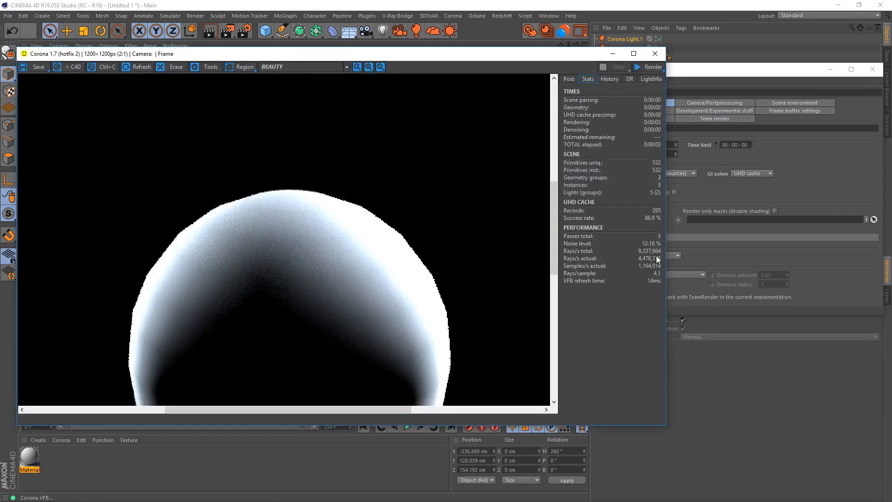
# Set Corona's noise level limit to 6 and render the scene again.
pyautogui.click(810, 166)
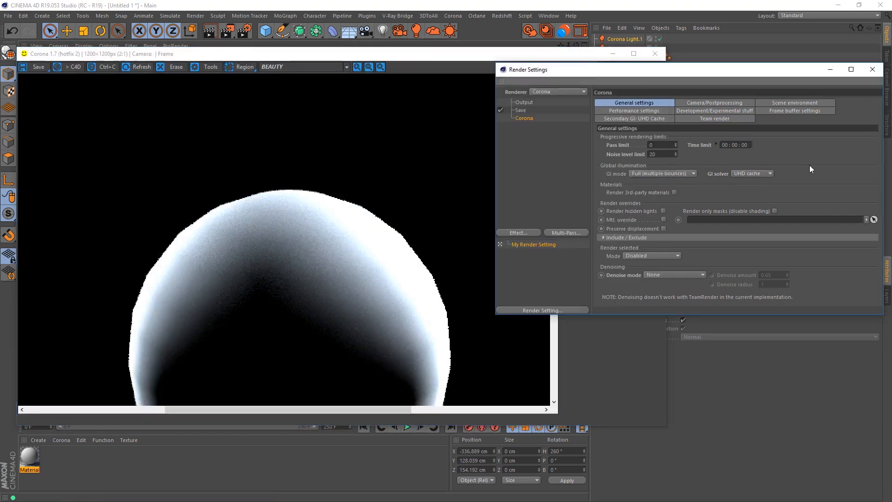
pyautogui.click(663, 154)
pyautogui.write('6')
pyautogui.click(227, 31)
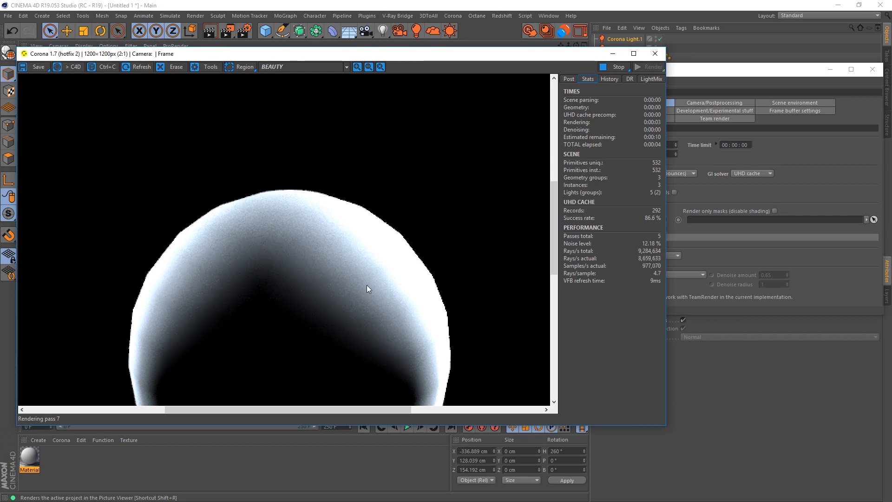
# Compare the render's final statistics with the noise level limit and examine the sphere's shading up close for grain.
pyautogui.click(823, 174)
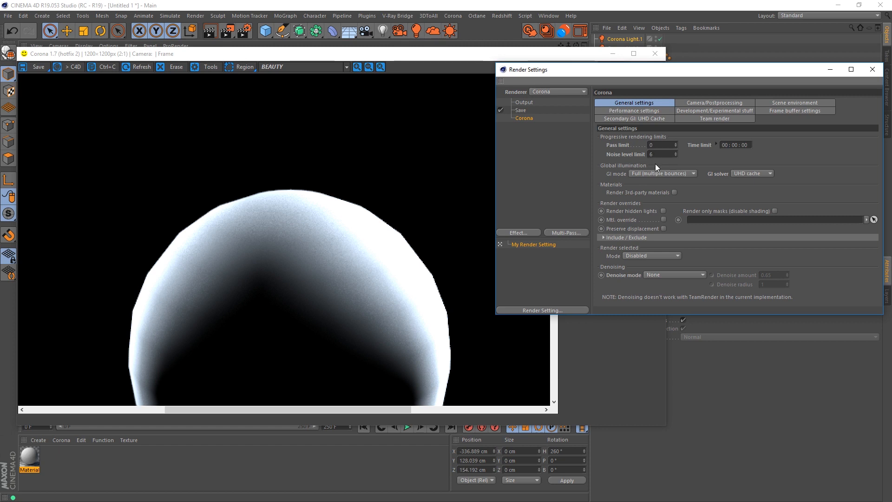
pyautogui.click(456, 313)
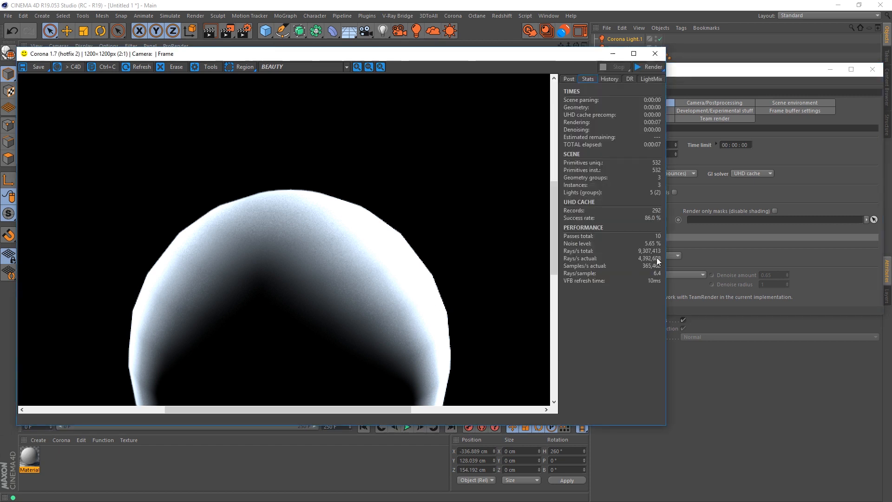
pyautogui.click(743, 188)
pyautogui.click(367, 261)
pyautogui.scroll(1, 261, 219)
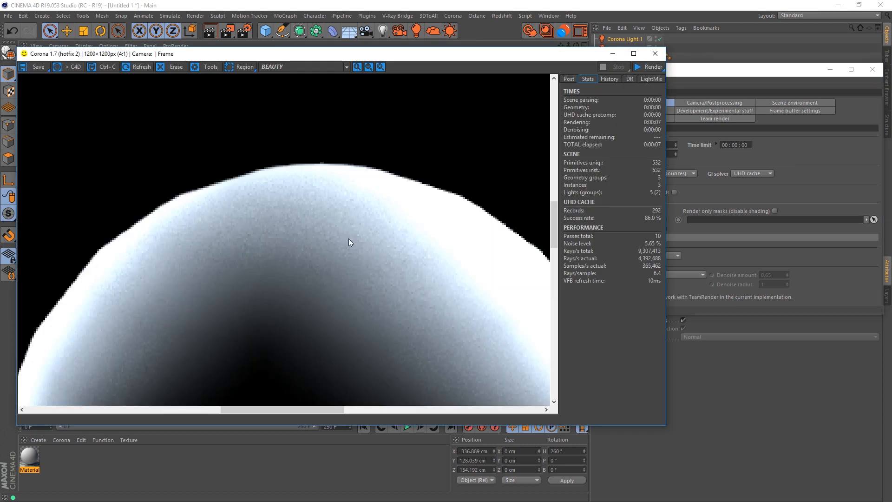
pyautogui.scroll(-2, 349, 239)
pyautogui.scroll(1, 309, 239)
pyautogui.scroll(-1, 293, 261)
pyautogui.scroll(1, 274, 282)
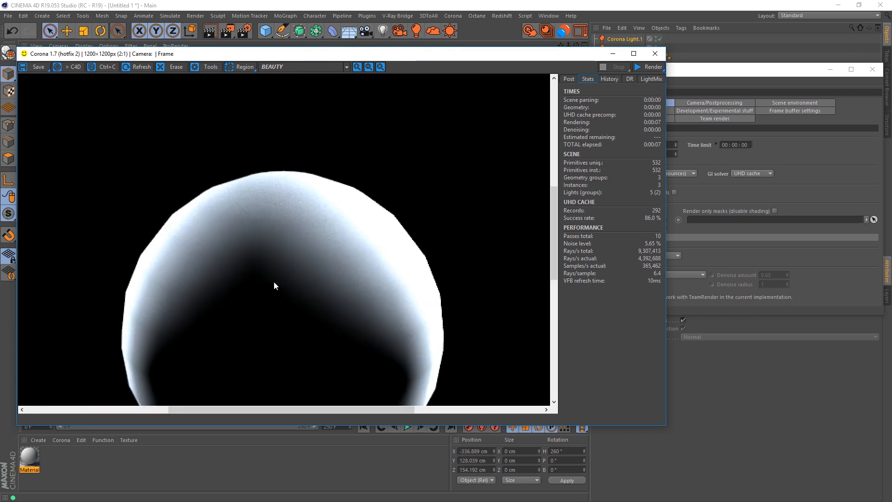
# Set the denoise mode to Full denoising, render the scene again and inspect the sphere during denoising.
pyautogui.click(721, 199)
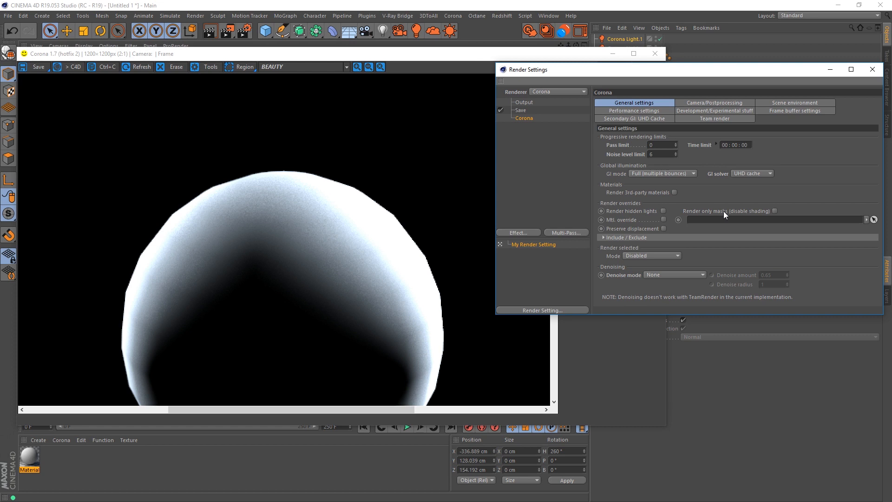
pyautogui.click(677, 273)
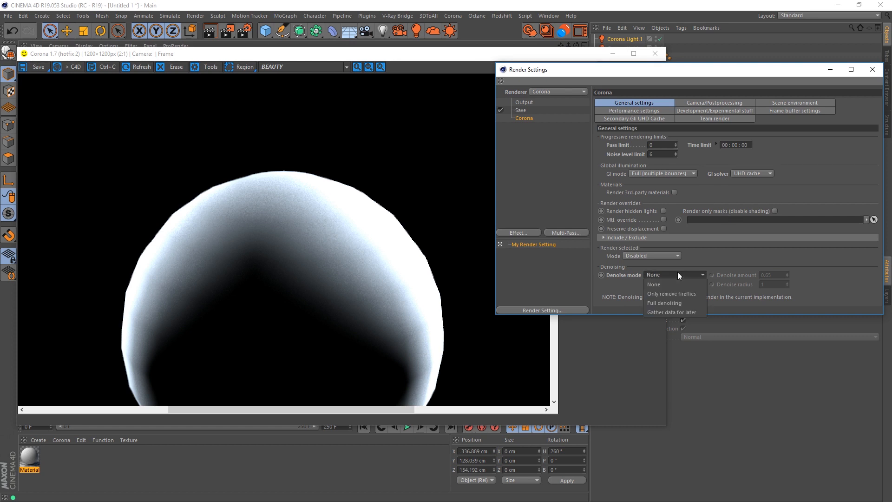
pyautogui.click(677, 303)
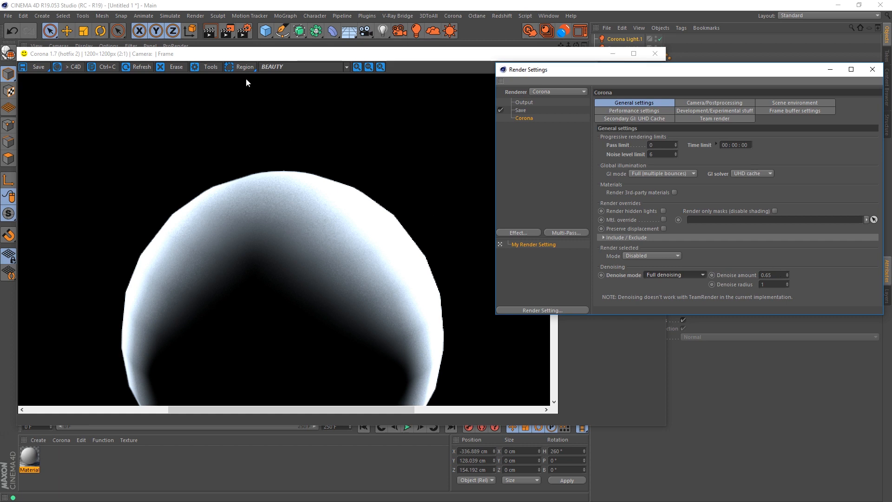
pyautogui.click(231, 31)
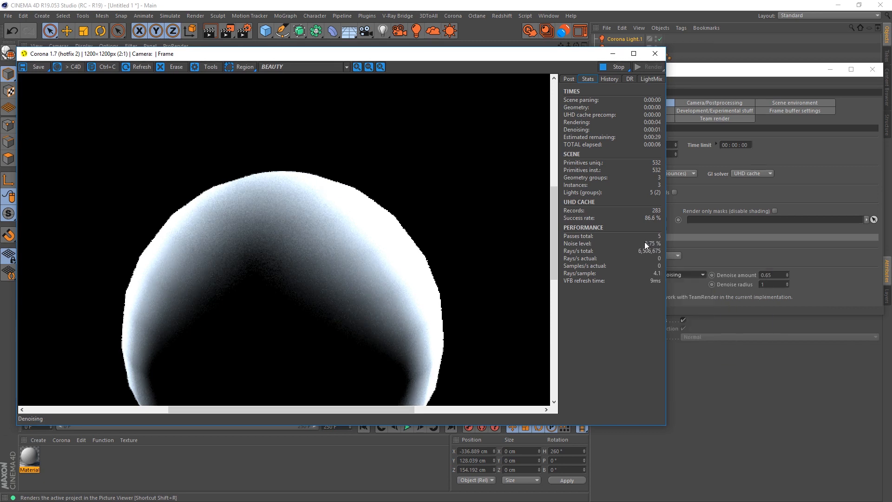
pyautogui.click(670, 300)
pyautogui.click(432, 277)
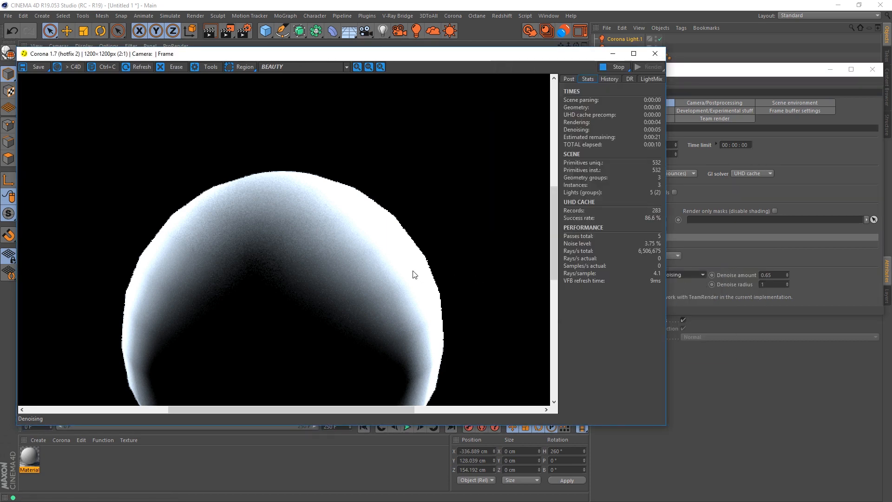
pyautogui.click(757, 264)
pyautogui.click(475, 259)
pyautogui.scroll(-1, 450, 306)
pyautogui.scroll(1, 451, 293)
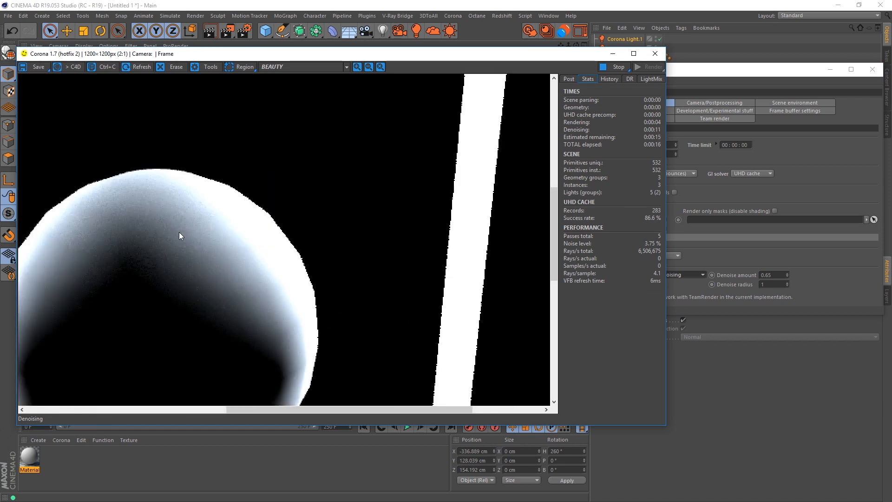
# Set the denoise amount to 0 in the frame buffer's post-processing and return to the render settings.
pyautogui.click(569, 79)
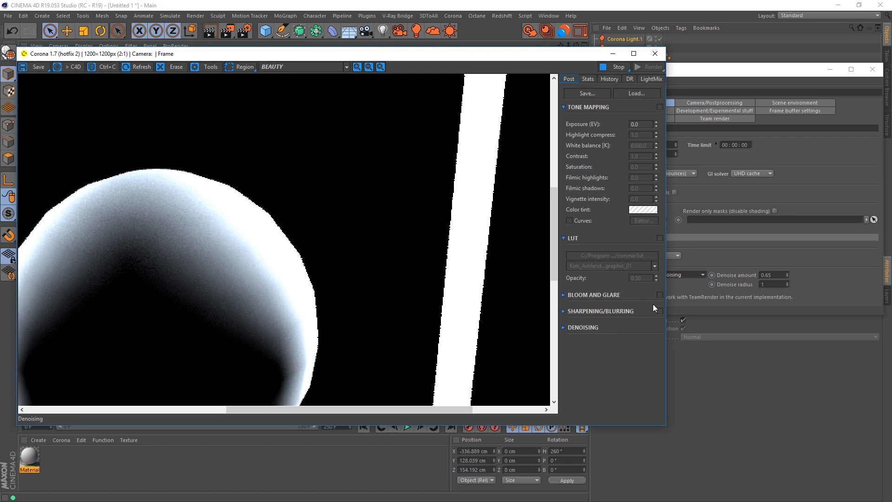
pyautogui.click(555, 327)
pyautogui.click(563, 327)
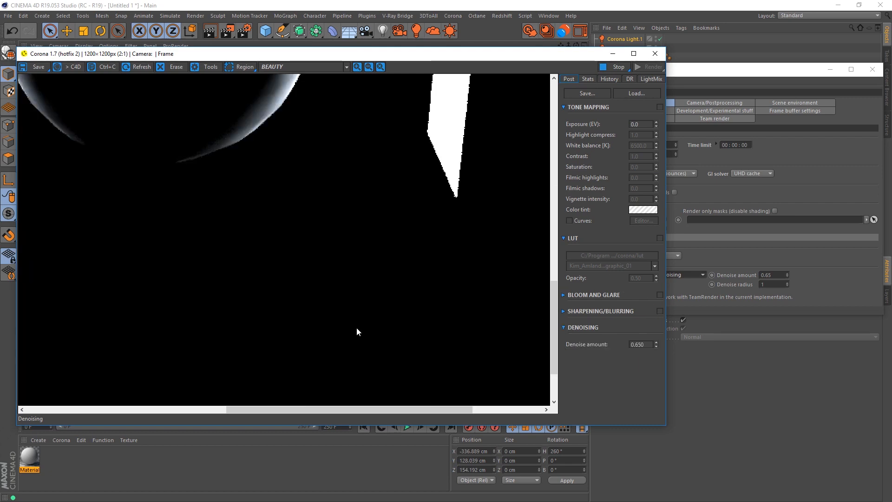
pyautogui.scroll(-3, 302, 183)
pyautogui.scroll(5, 310, 235)
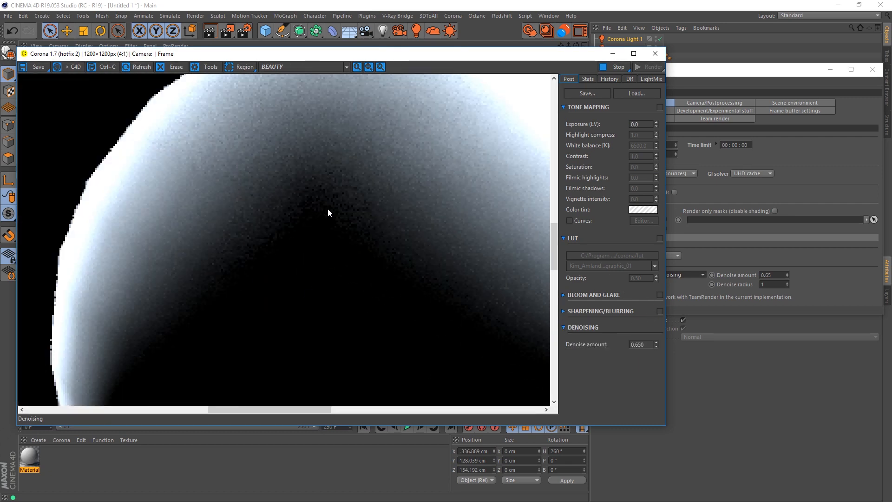
pyautogui.scroll(-1, 327, 209)
pyautogui.moveTo(647, 345); pyautogui.dragTo(559, 343)
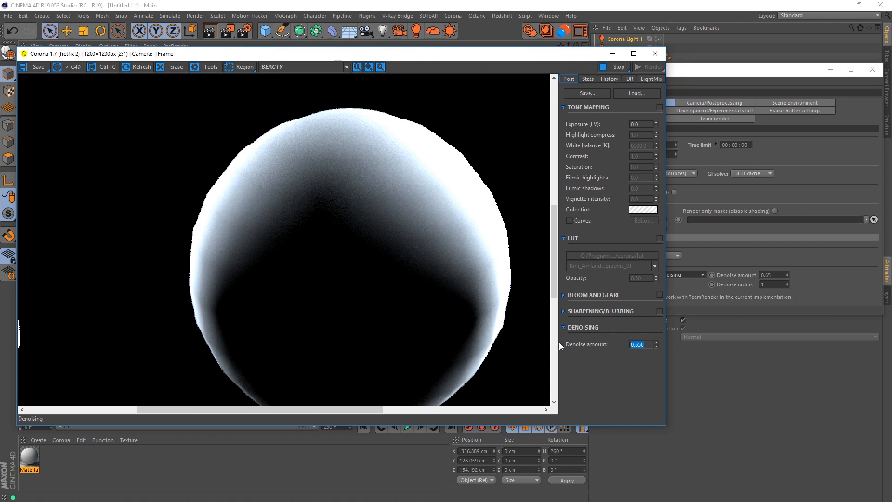
pyautogui.write('0')
pyautogui.press('Return')
pyautogui.click(731, 289)
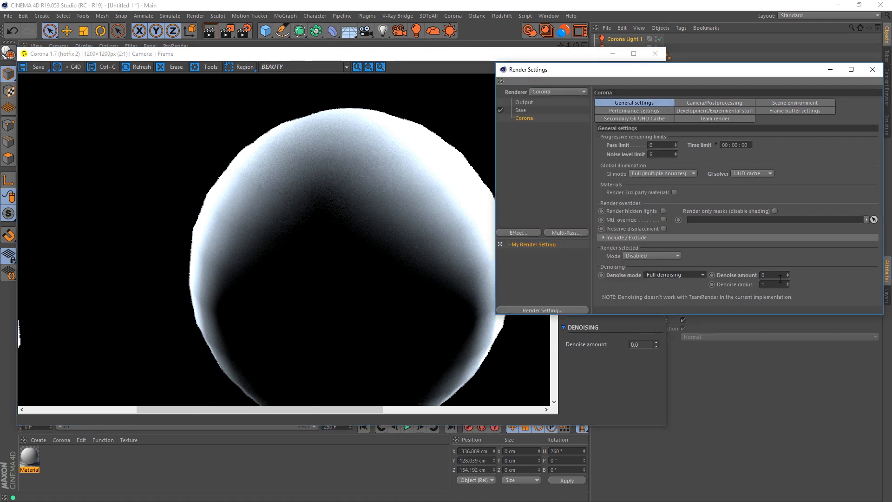
# Set the denoise amount to 0.6 in Corona's general render settings and return to the frame buffer.
pyautogui.moveTo(770, 275); pyautogui.dragTo(726, 300)
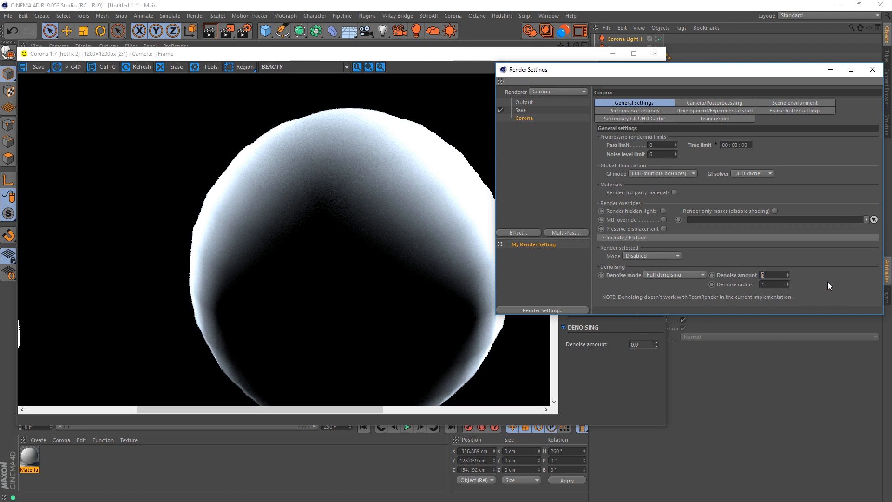
pyautogui.write('6.5')
pyautogui.press('Return')
pyautogui.write('0.6')
pyautogui.press('Return')
pyautogui.click(410, 319)
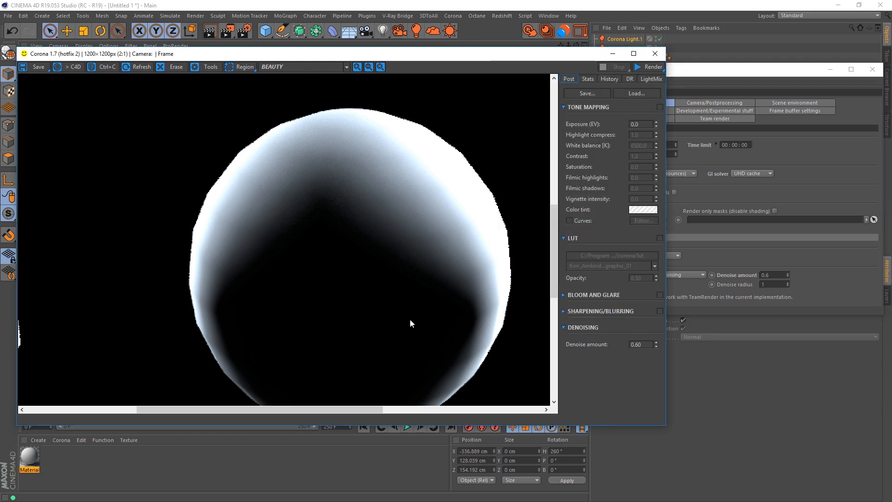
# Compare the sphere's shading with the frame buffer's denoise amount at 0 and at 0.6, viewing it up close, and leave it at 0.6.
pyautogui.doubleClick(636, 345)
pyautogui.write('0')
pyautogui.press('Return')
pyautogui.write('0.6')
pyautogui.press('Return')
pyautogui.scroll(1, 328, 150)
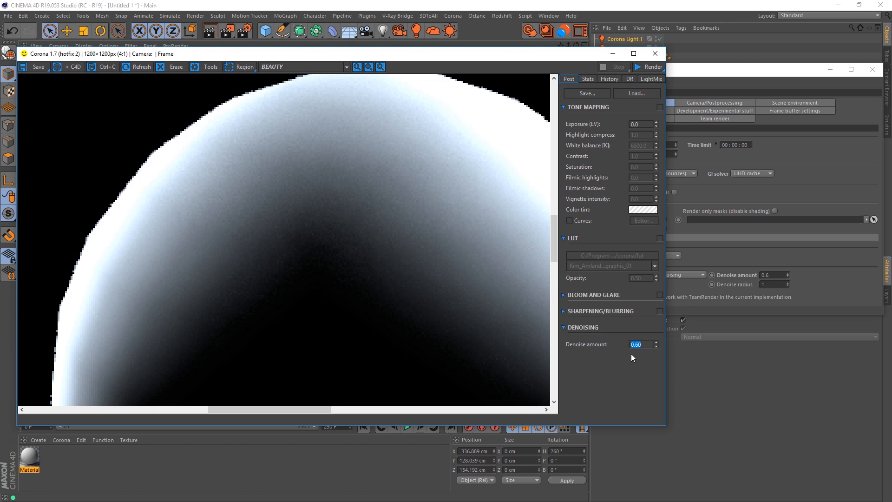
pyautogui.write('0')
pyautogui.press('Return')
pyautogui.write('6')
pyautogui.press('Return')
pyautogui.scroll(-1, 445, 234)
pyautogui.moveTo(438, 253); pyautogui.dragTo(371, 208)
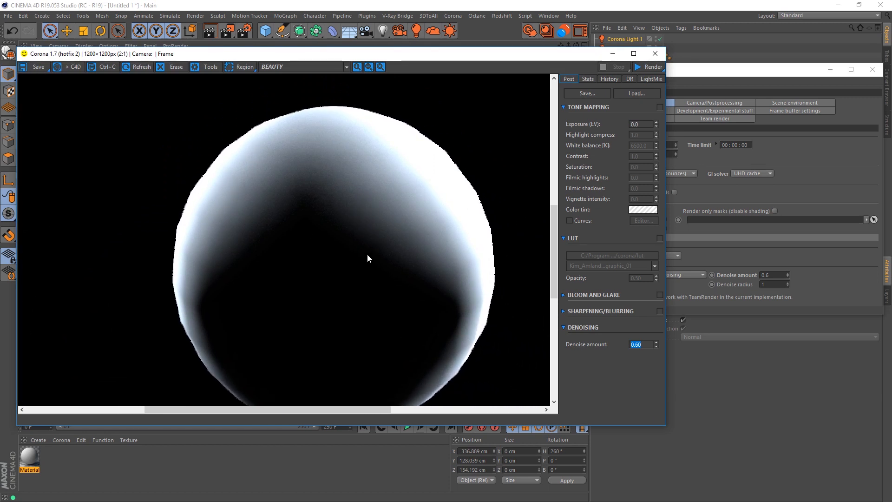
pyautogui.scroll(-1, 367, 254)
# Close the render settings and the Corona frame buffer to return to the scene viewport.
pyautogui.click(718, 185)
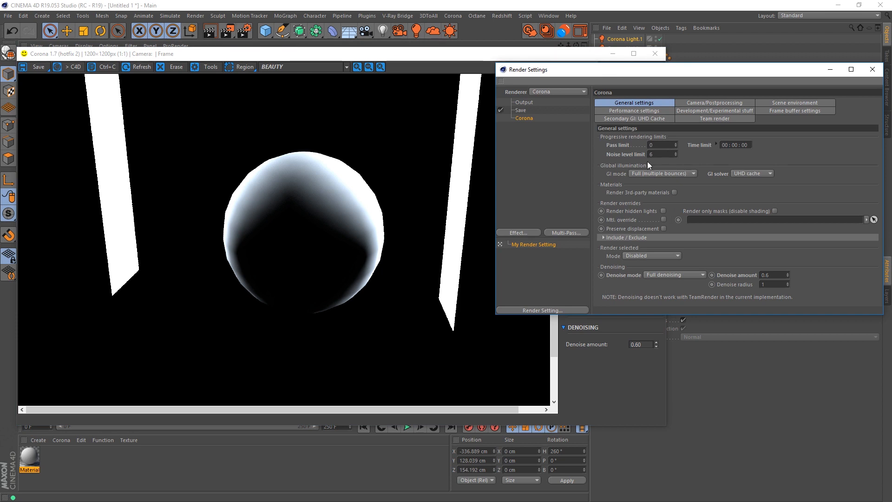
pyautogui.scroll(1, 327, 196)
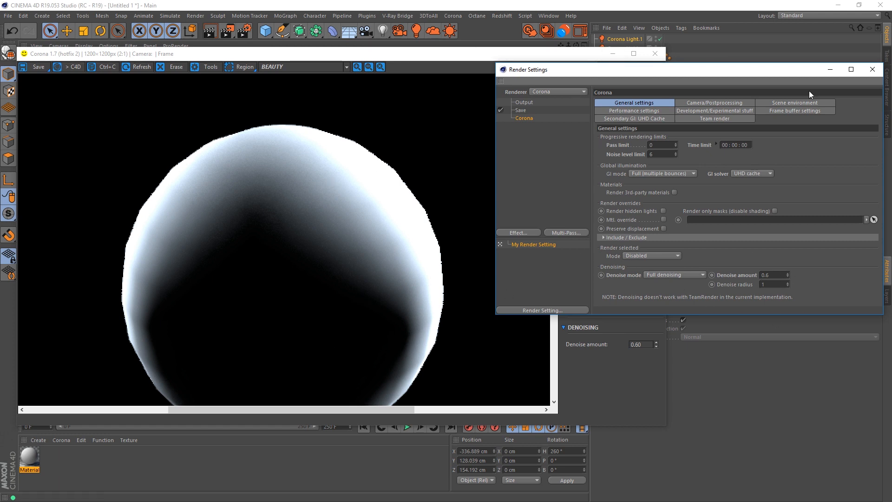
pyautogui.click(873, 69)
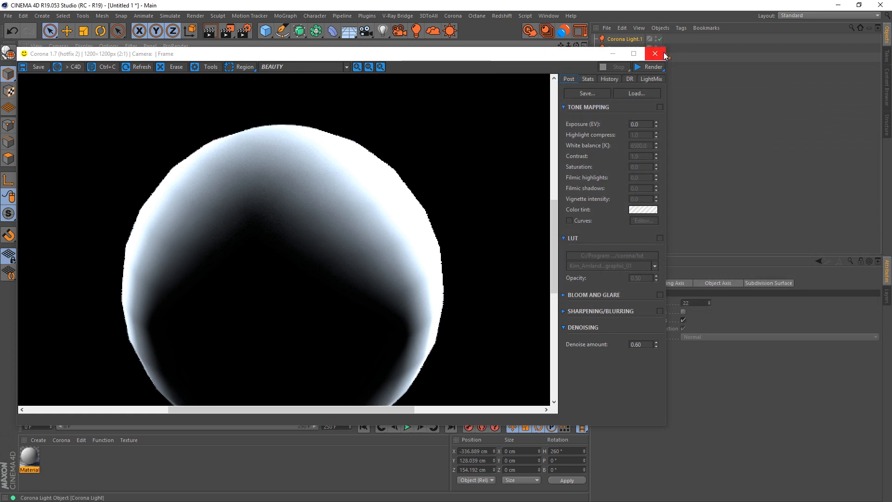
pyautogui.click(664, 54)
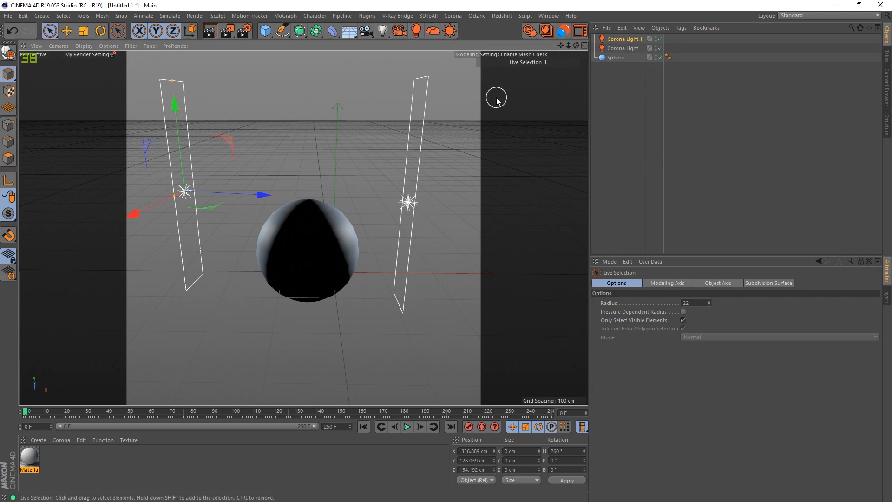
pyautogui.moveTo(470, 132); pyautogui.dragTo(464, 132, button='middle')
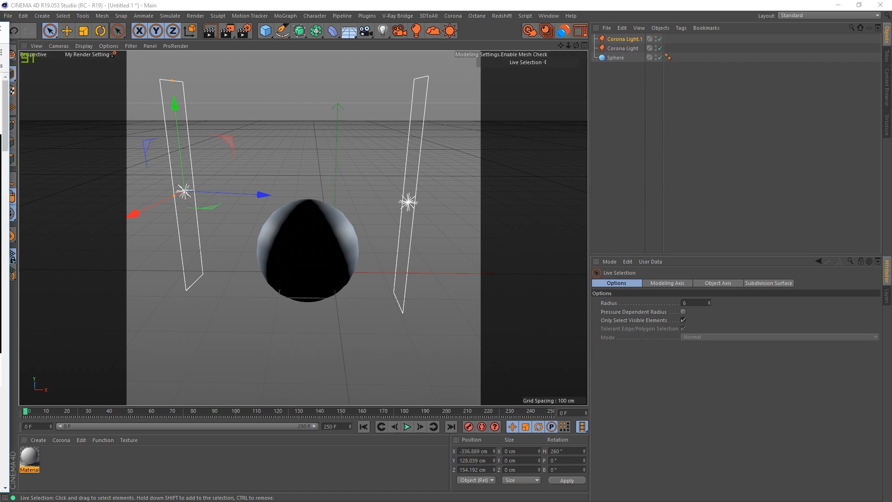
# Switch to the browser, look over the Studio Heisenberg Patreon page and view its linked Trello board of tutorials.
pyautogui.moveTo(0, 70); pyautogui.dragTo(414, 81)
pyautogui.scroll(-9, 423, 258)
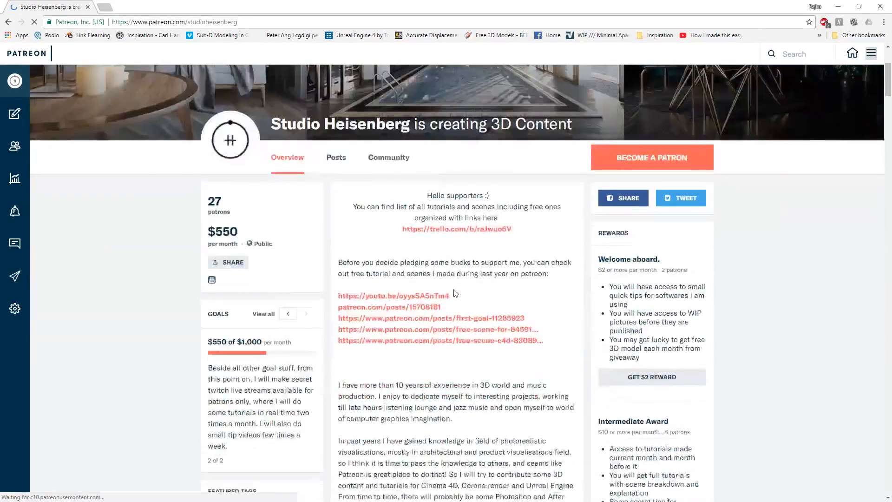
pyautogui.scroll(4, 420, 264)
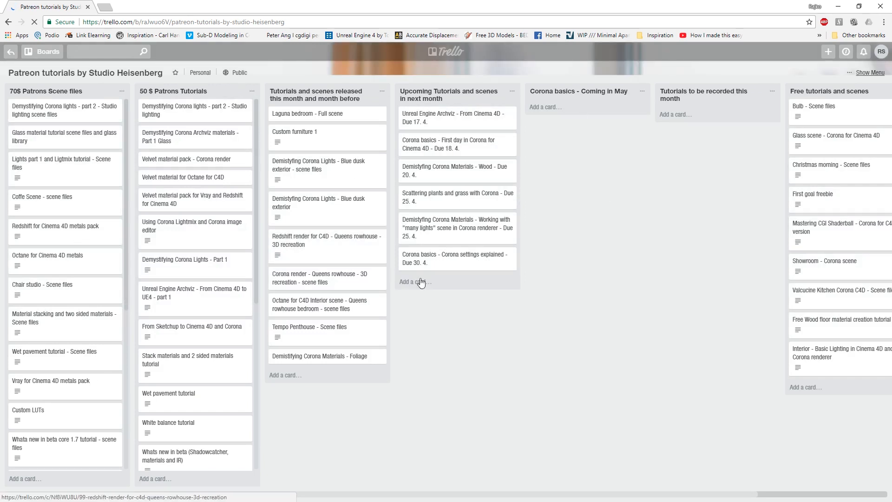
pyautogui.moveTo(643, 179); pyautogui.dragTo(669, 182)
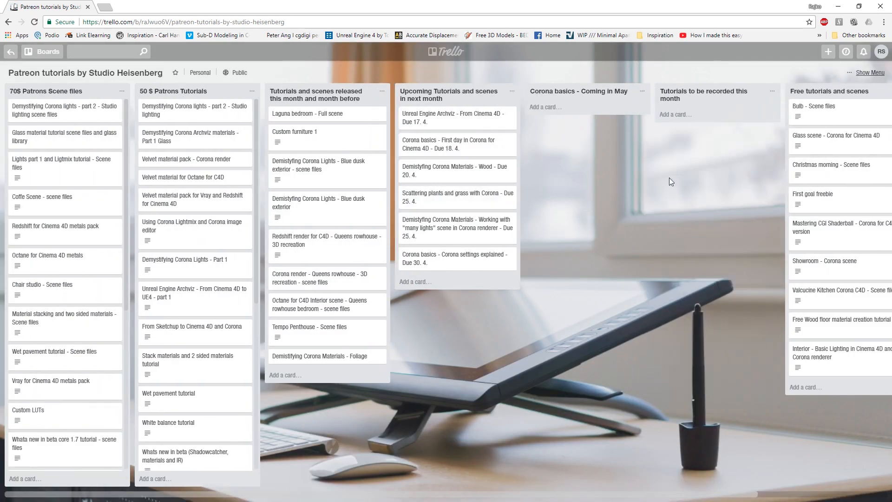